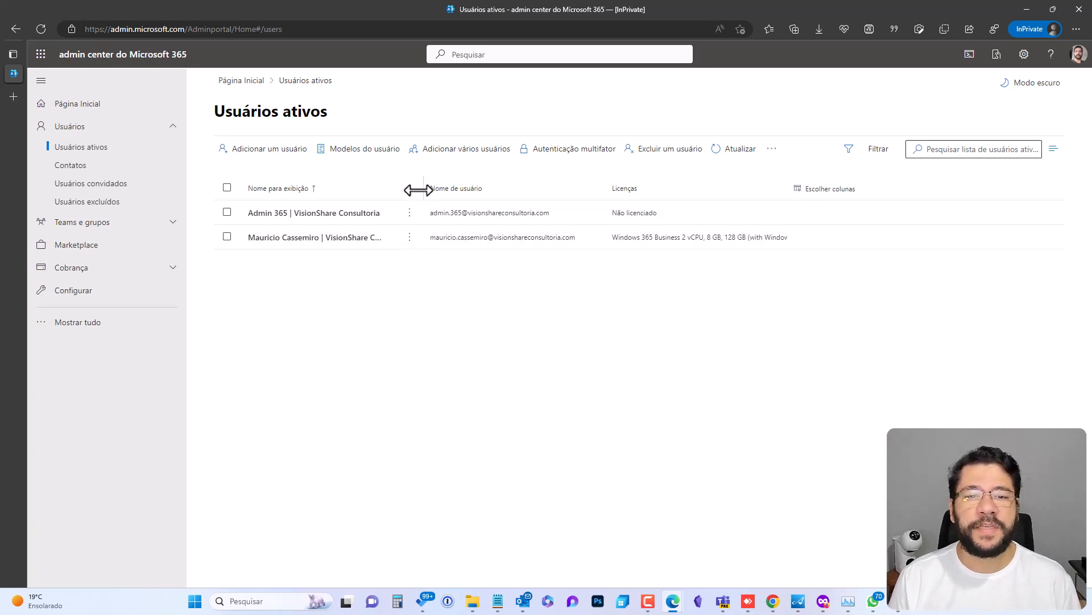
Widen the 'Nome para exibição' column so each user's full display name shows
drag(420, 188, 470, 186)
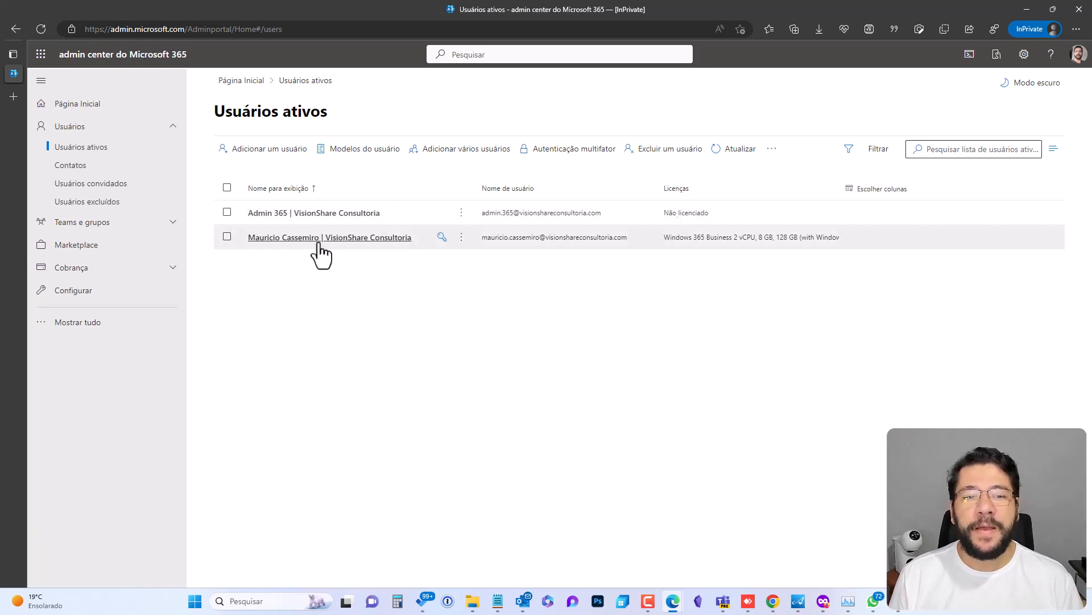
Check the signed-in account details, then widen the Licenças column to show full license names
click(1078, 55)
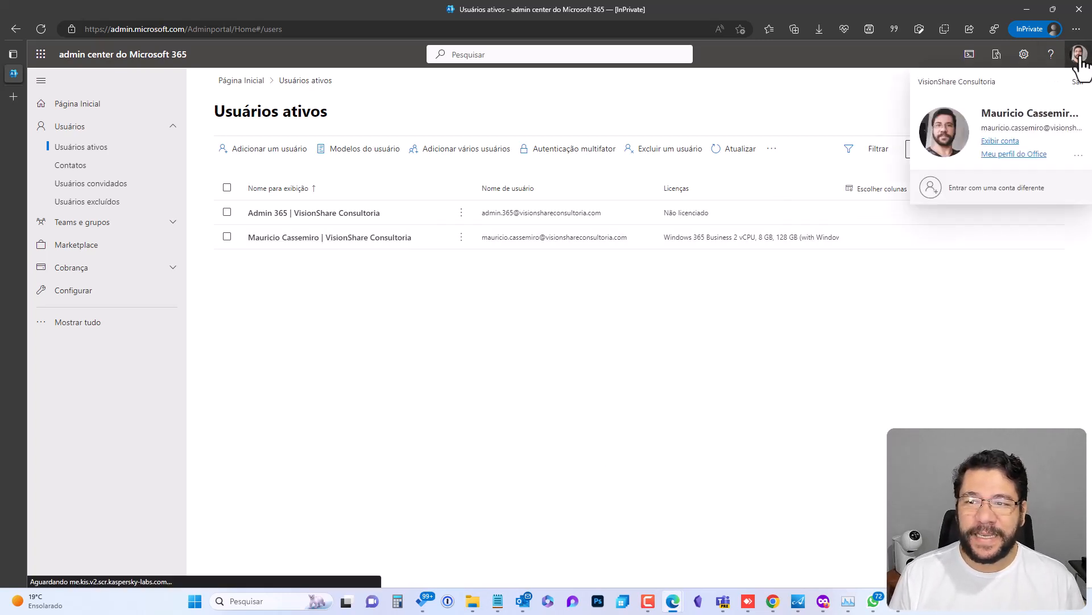
click(961, 301)
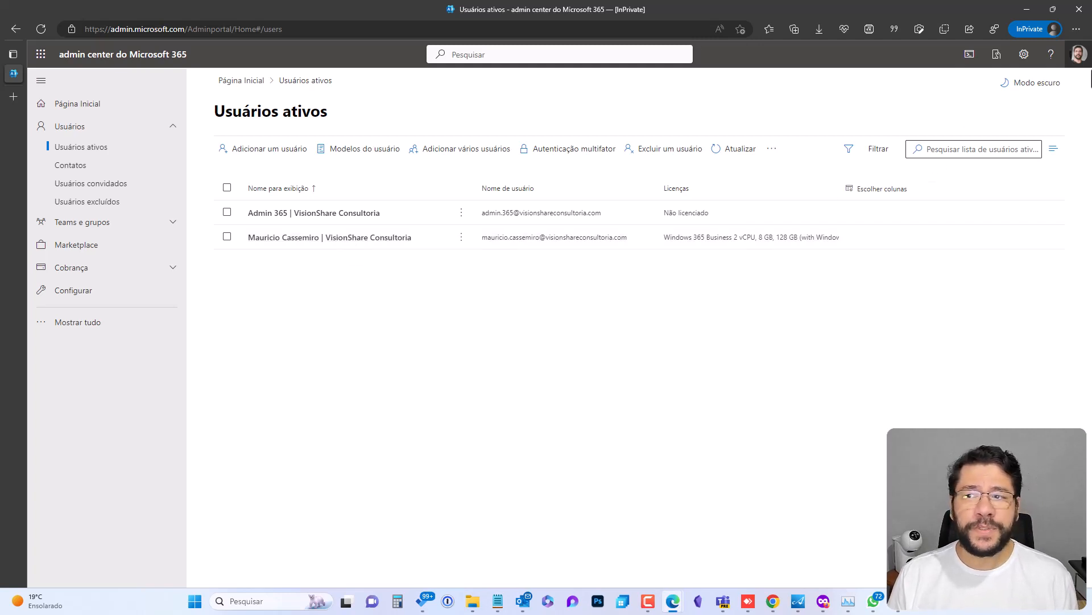
click(1078, 57)
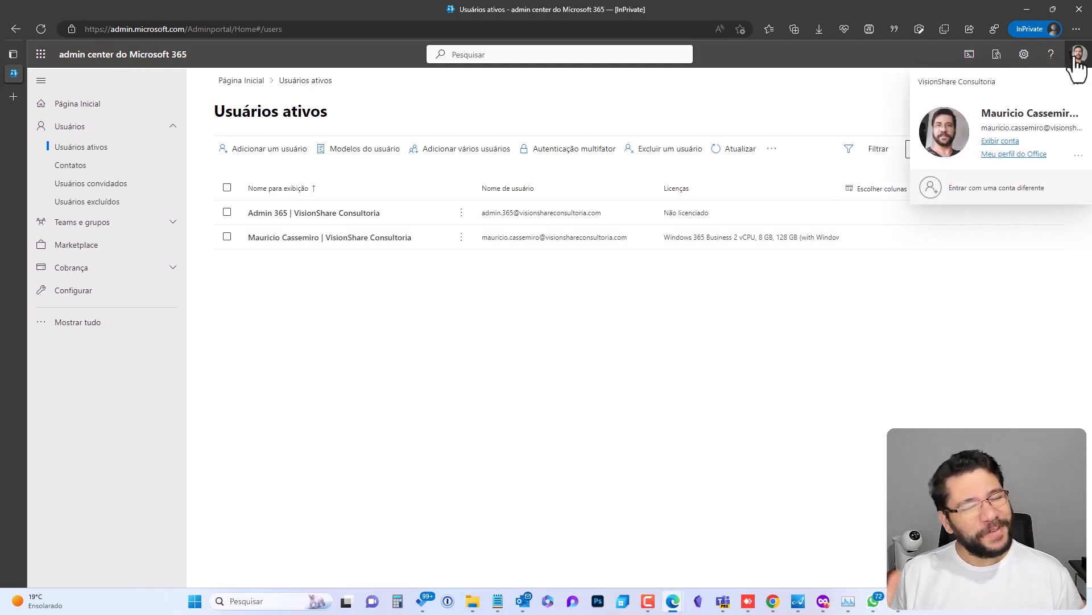
click(866, 319)
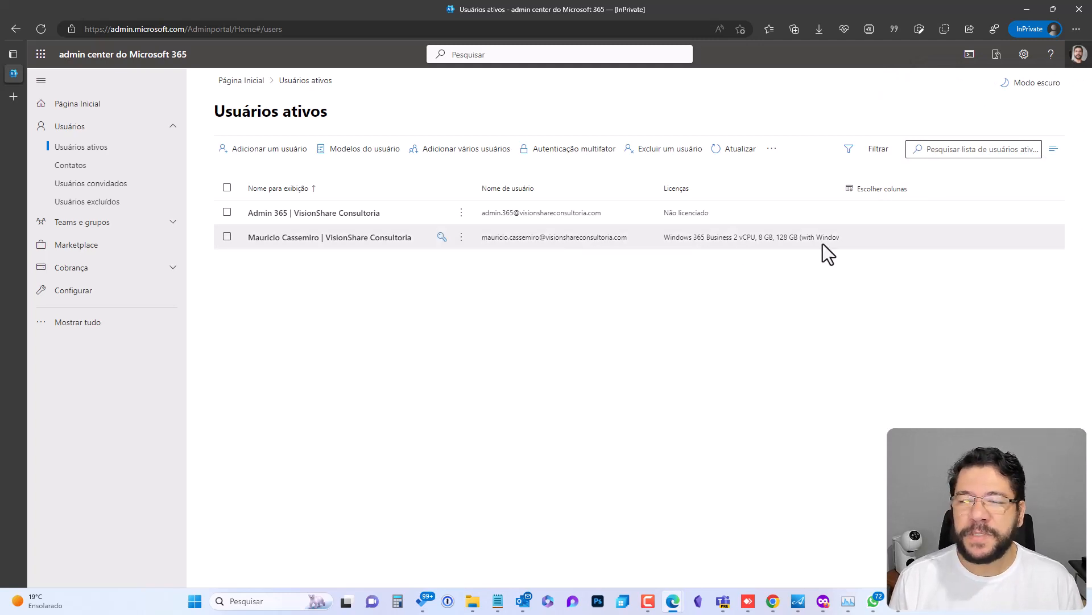
drag(842, 189, 997, 188)
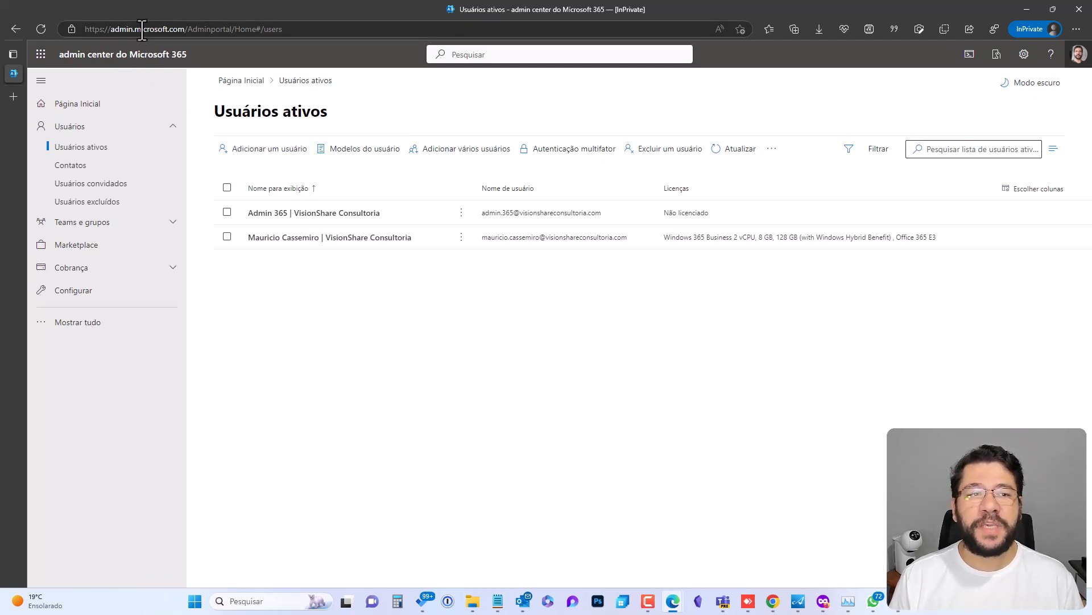
Return to Usuários ativos, start Adicionar um usuário, and bring up the Fotos Colaboradores folder
click(94, 111)
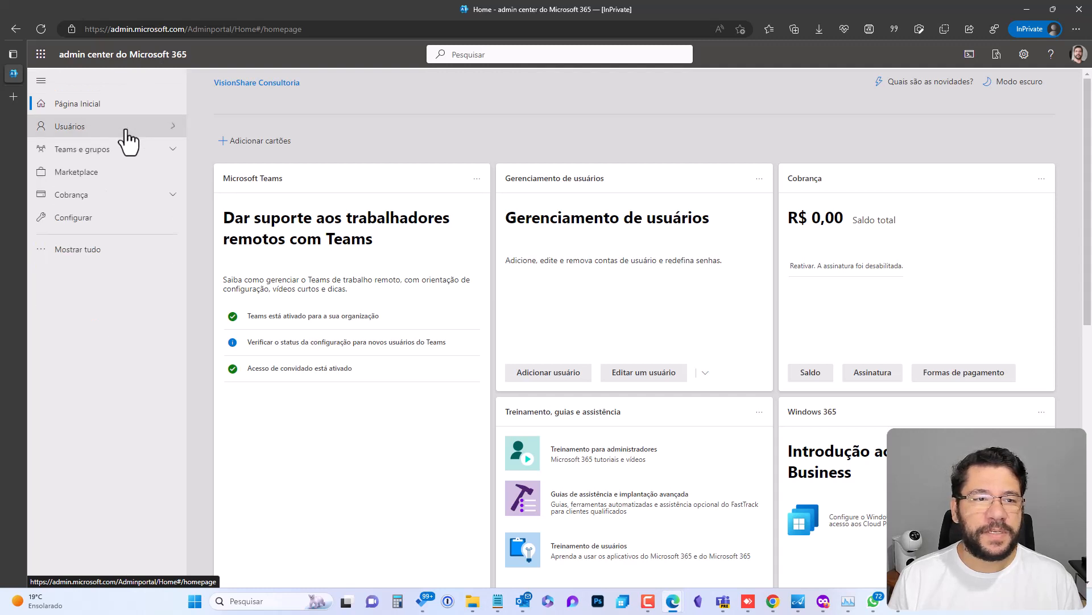
click(105, 151)
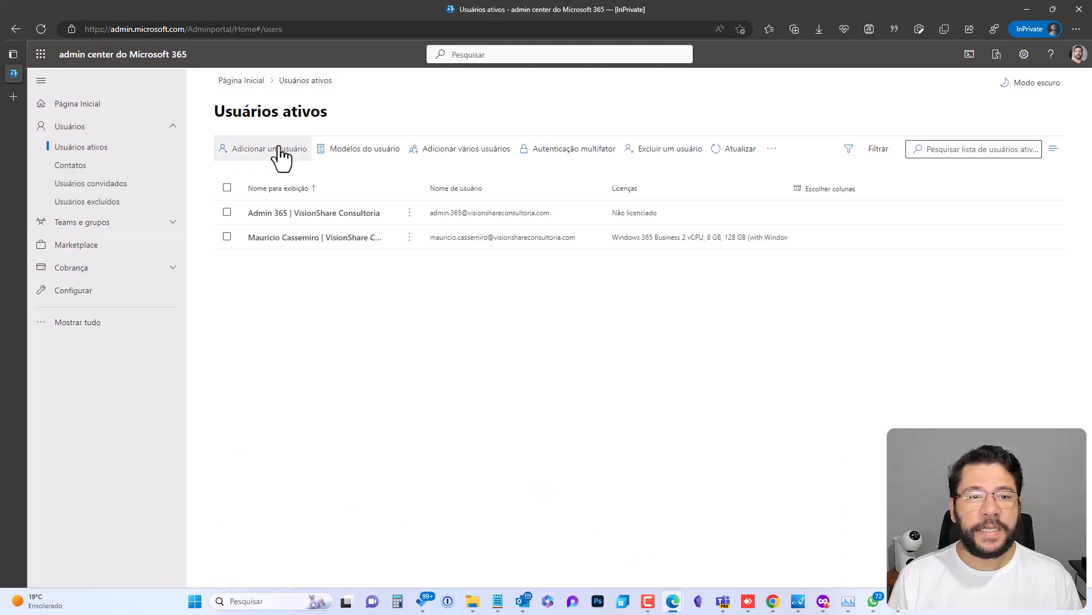
click(254, 163)
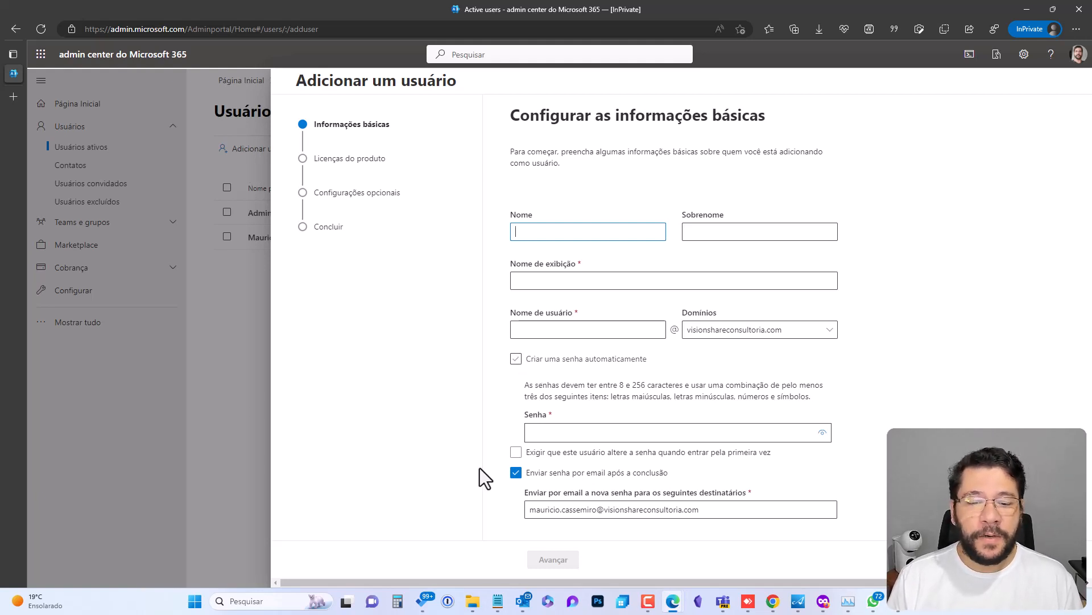
click(471, 603)
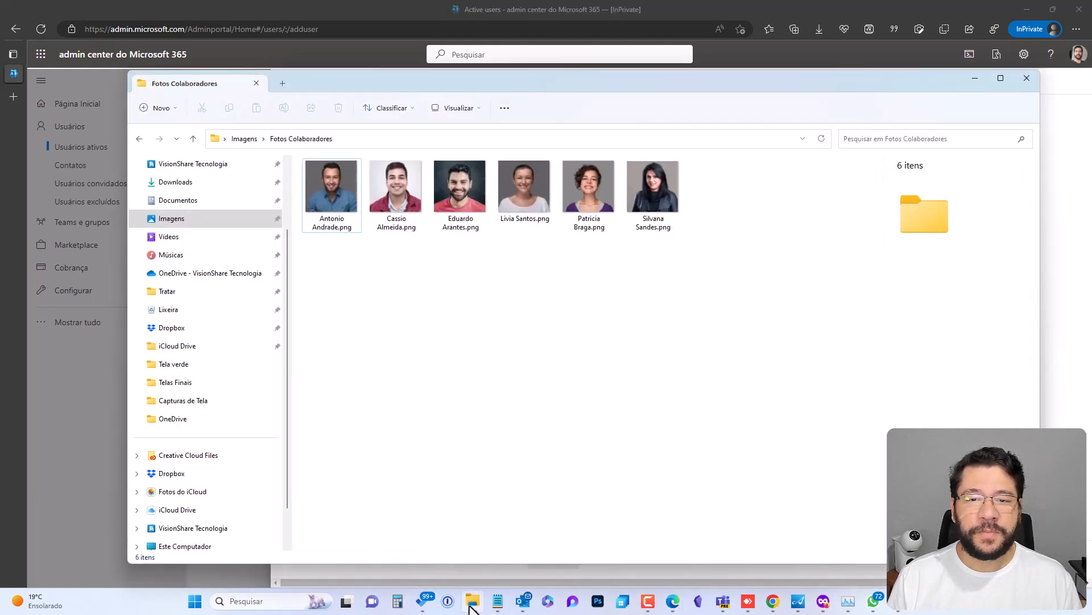
View the new employee's 144 x 144 PNG photo details, then minimize the Explorer window
mouse_move(660, 89)
mouse_down()
mouse_move(642, 349)
mouse_move(651, 97)
mouse_up()
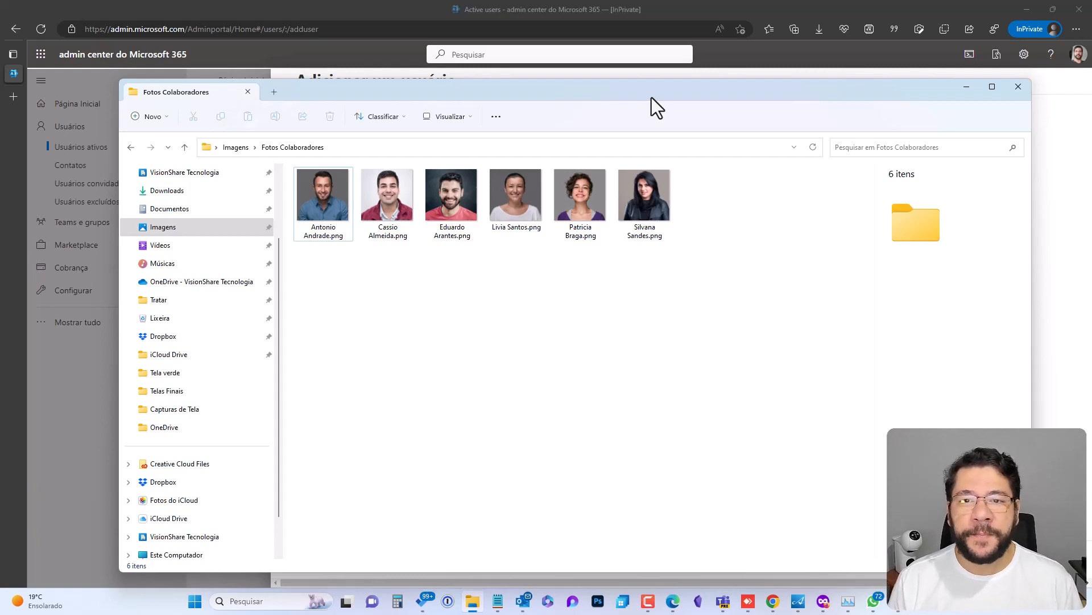
mouse_move(651, 98)
mouse_down()
mouse_move(636, 101)
mouse_move(636, 89)
mouse_move(637, 101)
mouse_move(650, 98)
mouse_up()
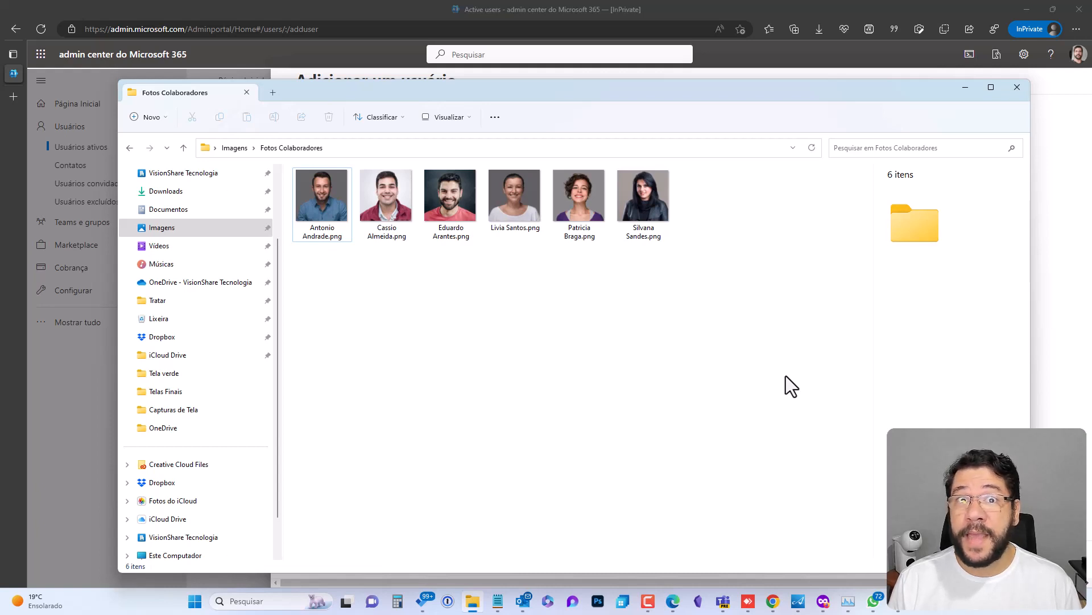
click(316, 208)
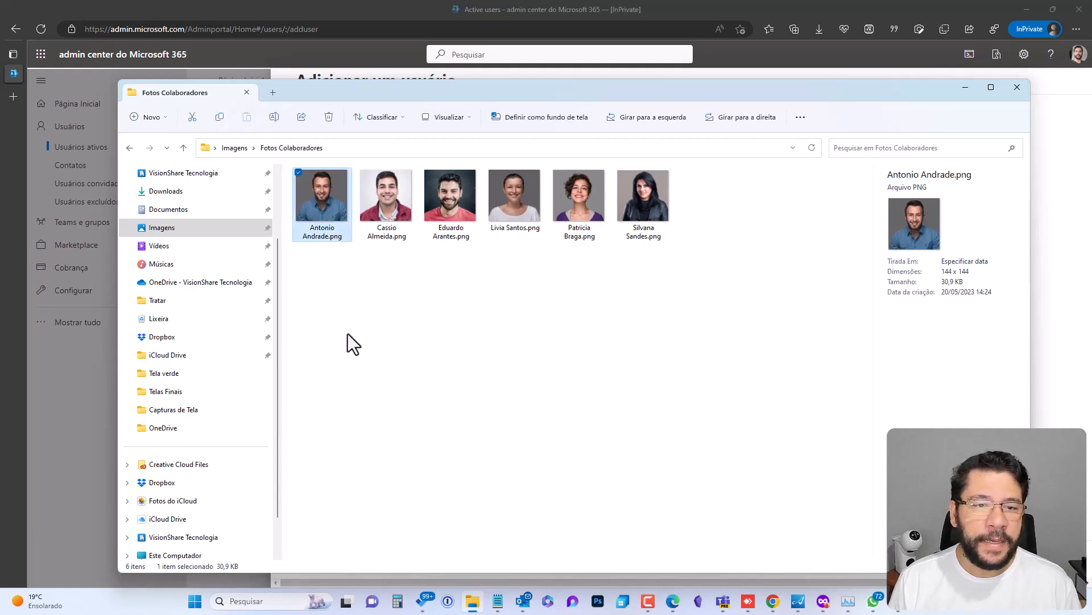
click(965, 87)
Enter the new user's first name in Nome and surname in Sobrenome
click(549, 231)
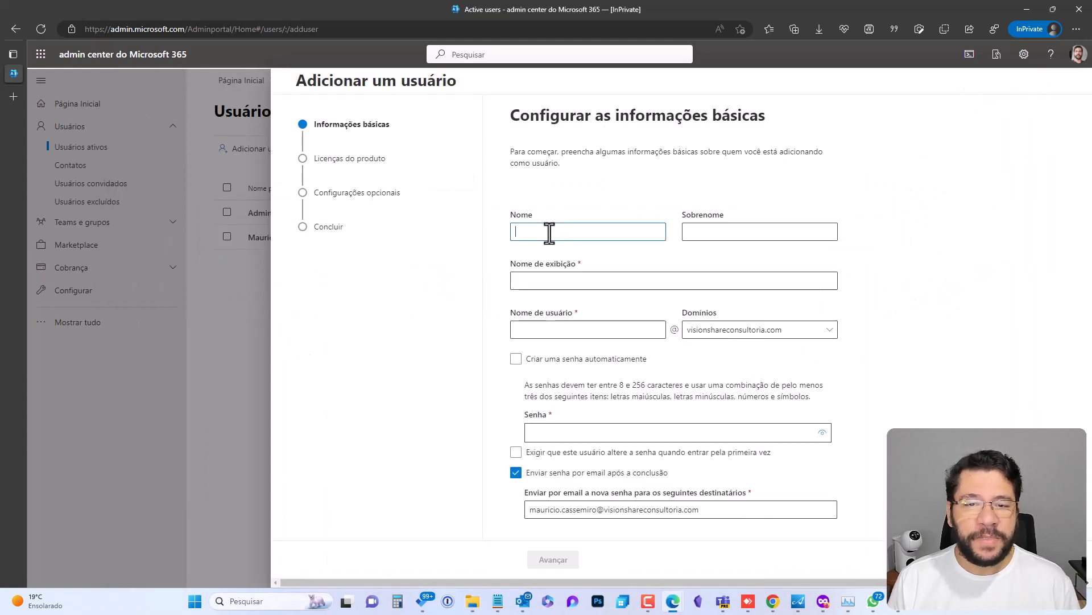
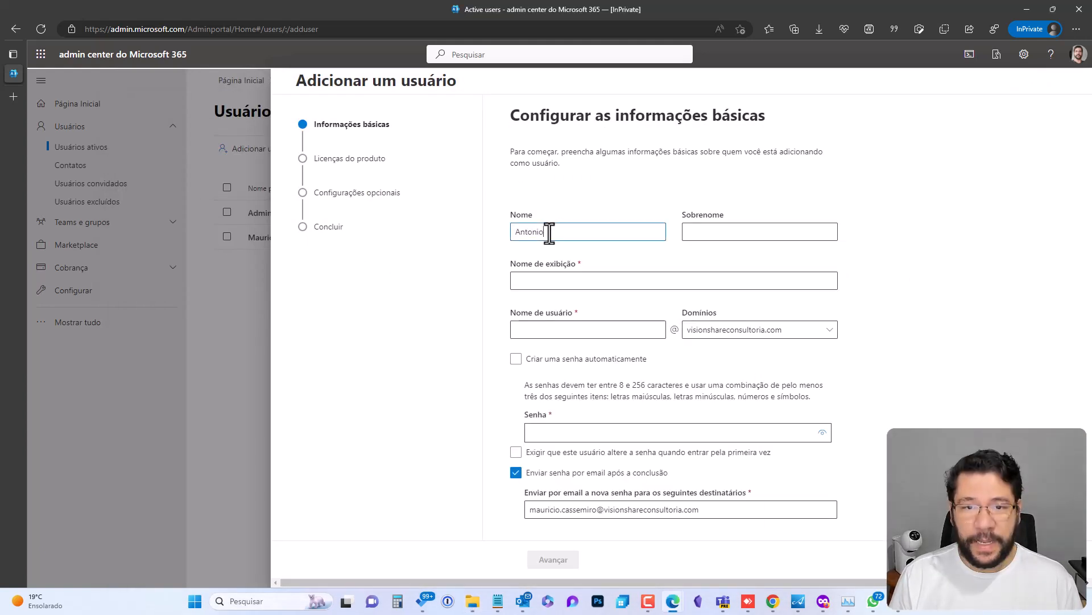
click(724, 234)
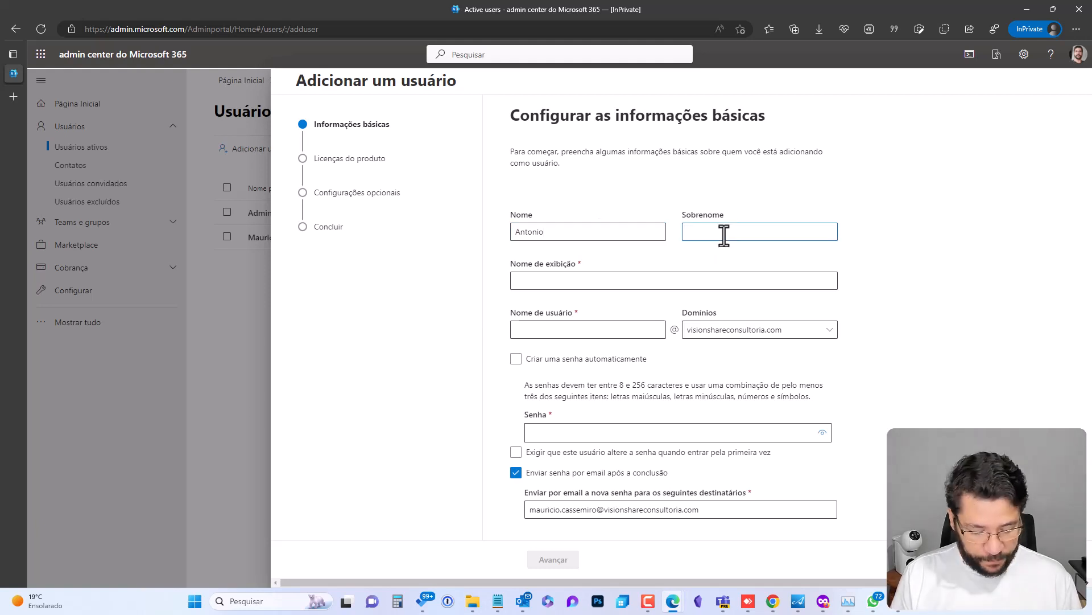
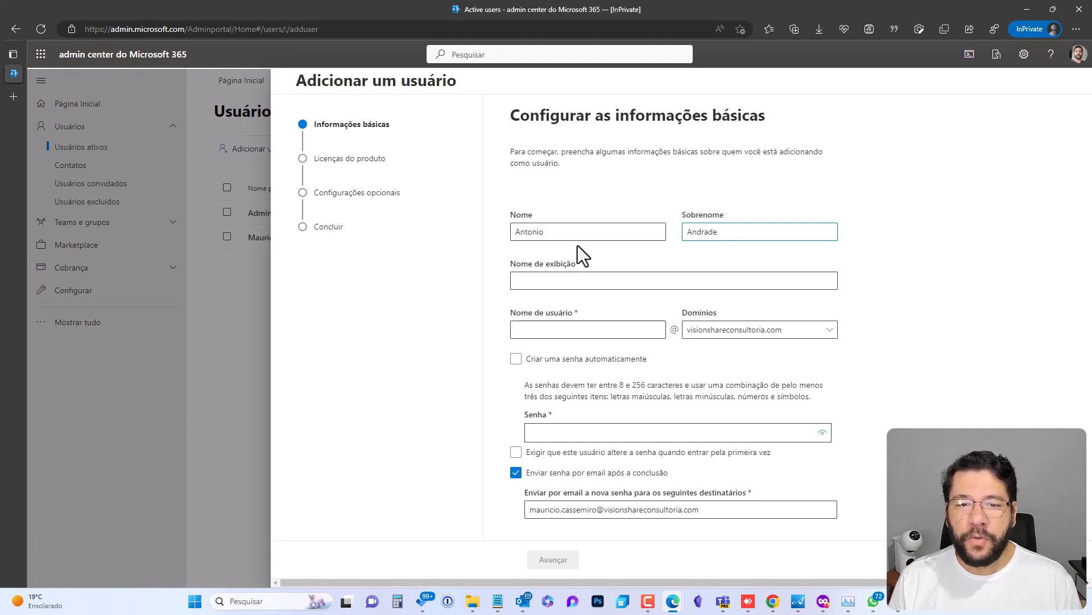
click(570, 231)
click(747, 233)
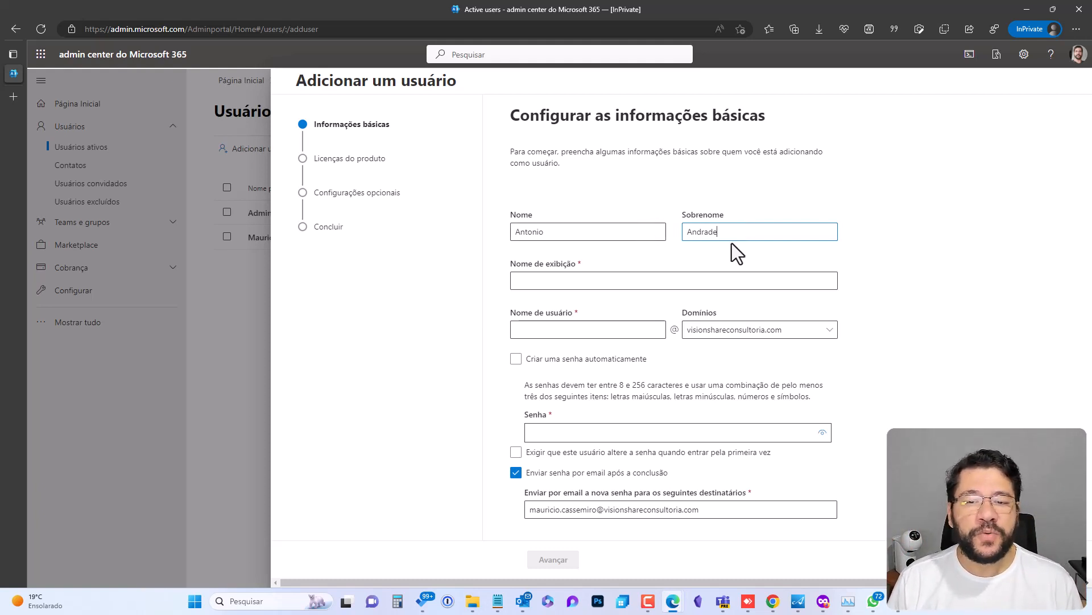
Append '| VisionShare Tecnologia' to the user's full name in Nome de exibição
click(721, 286)
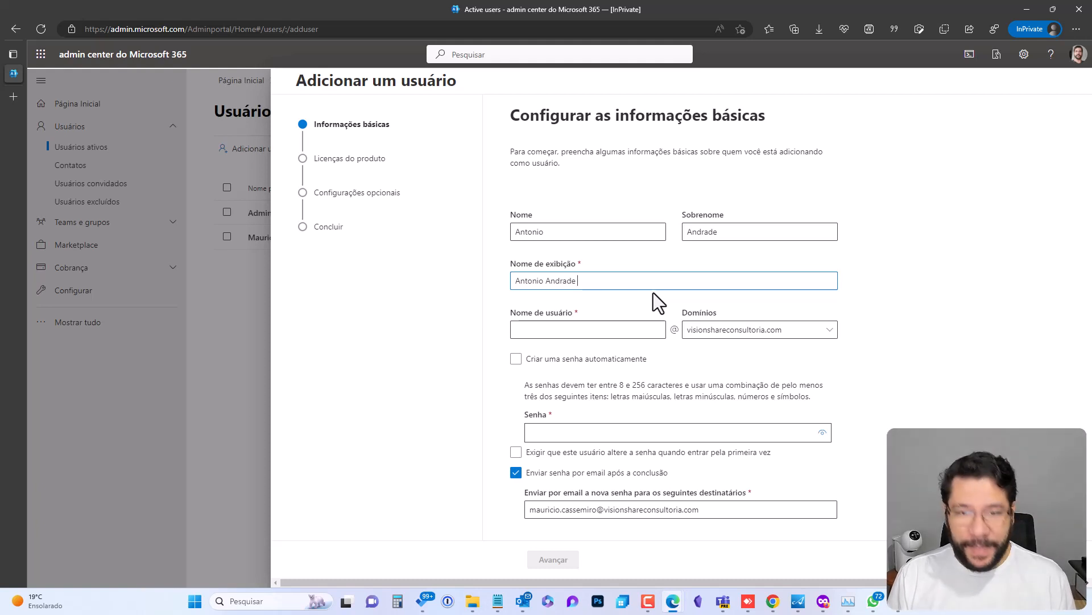
text(|)
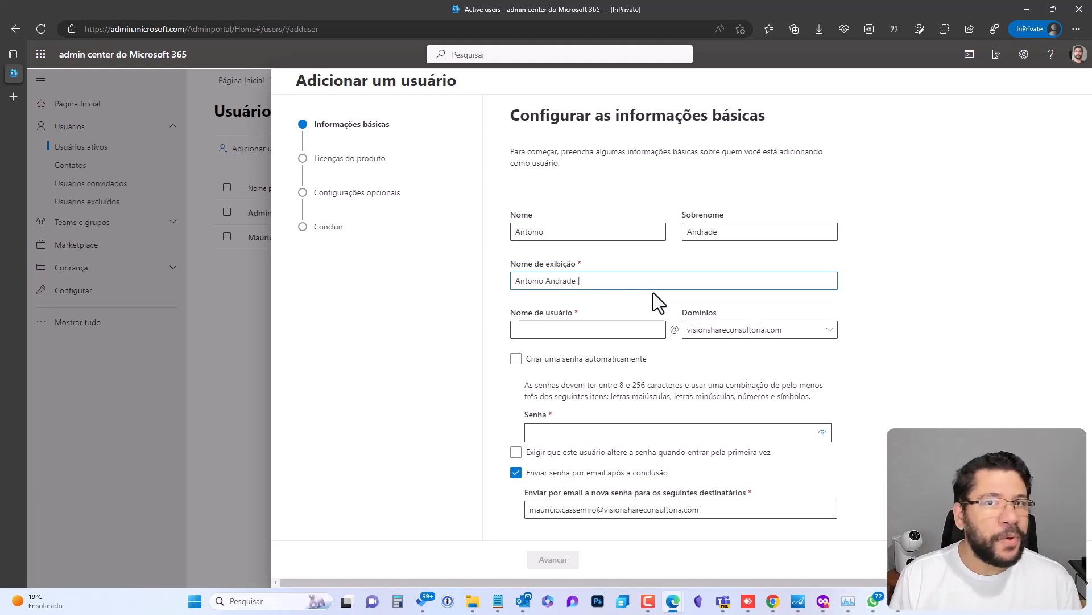
text(VisionShasr)
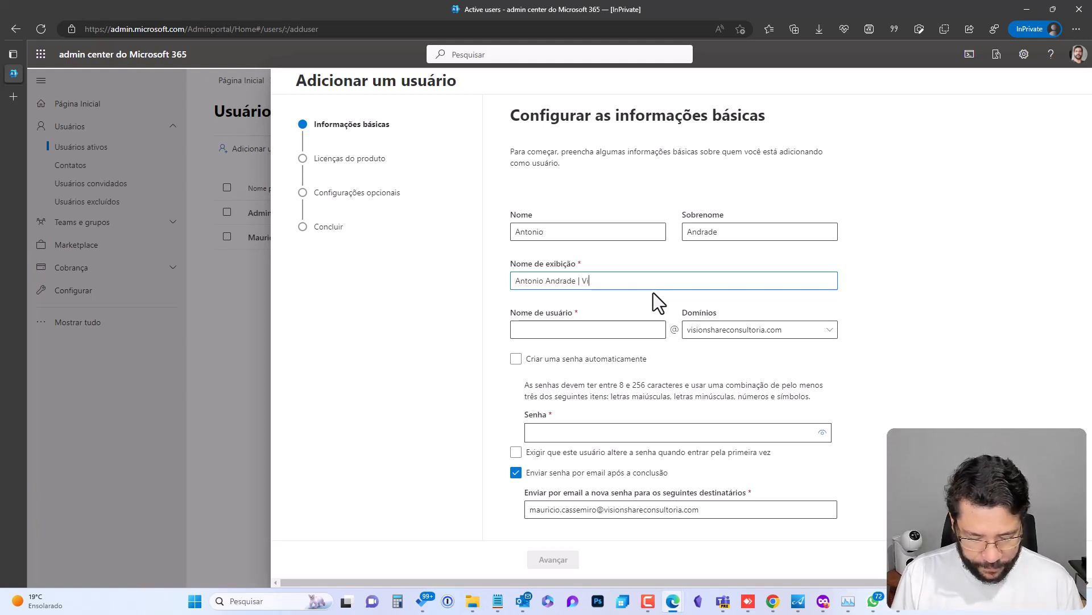
key(BackSpace)
key(BackSpace)
text(re)
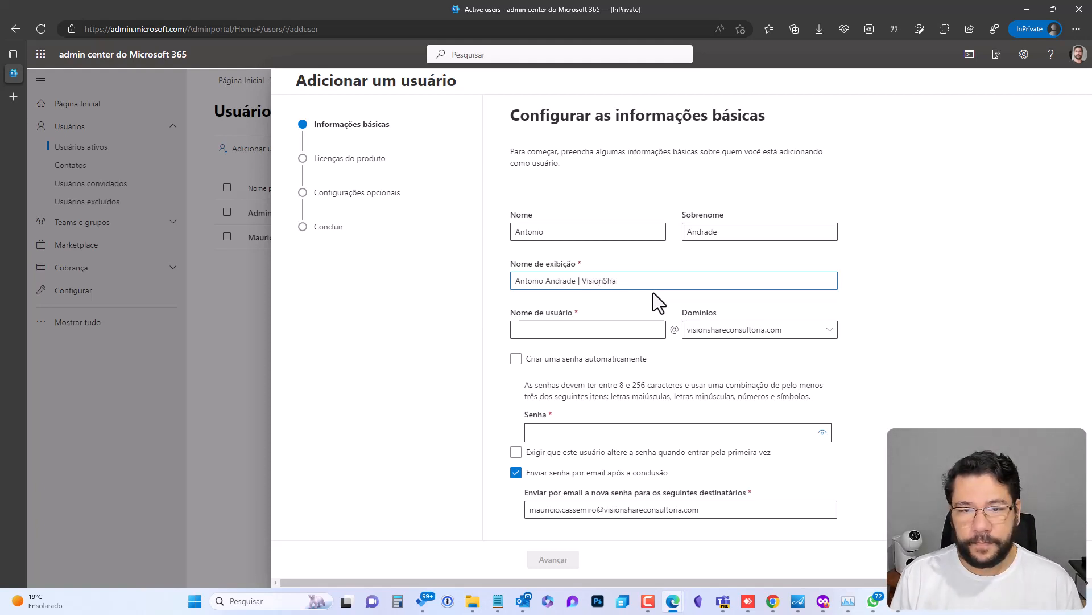
text( Tecnologia)
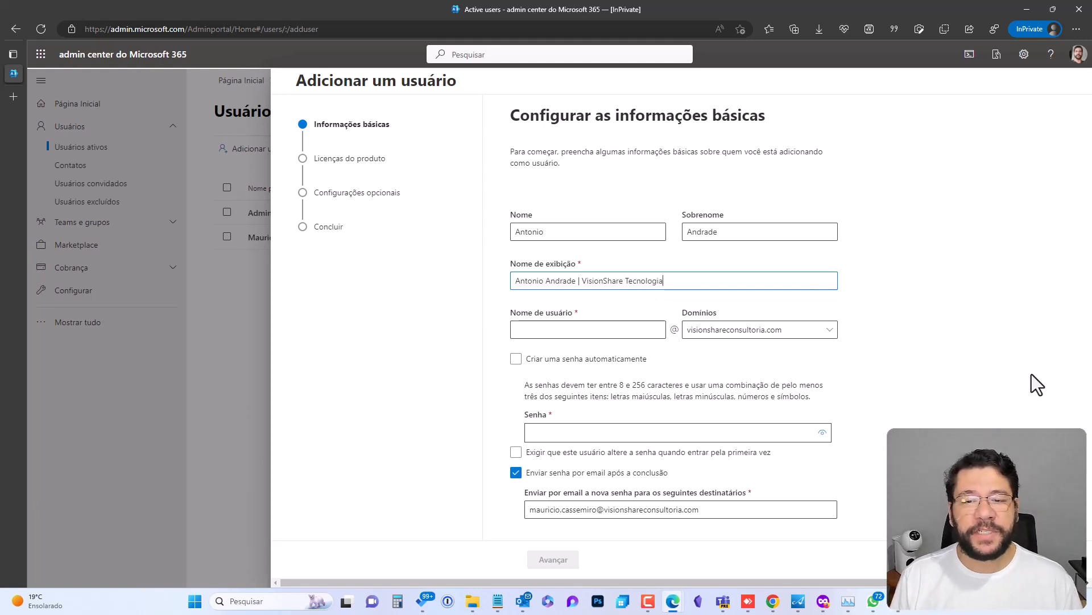
Enter the username as the user's first name and surname, joined by a period instead of a hyphen
click(634, 327)
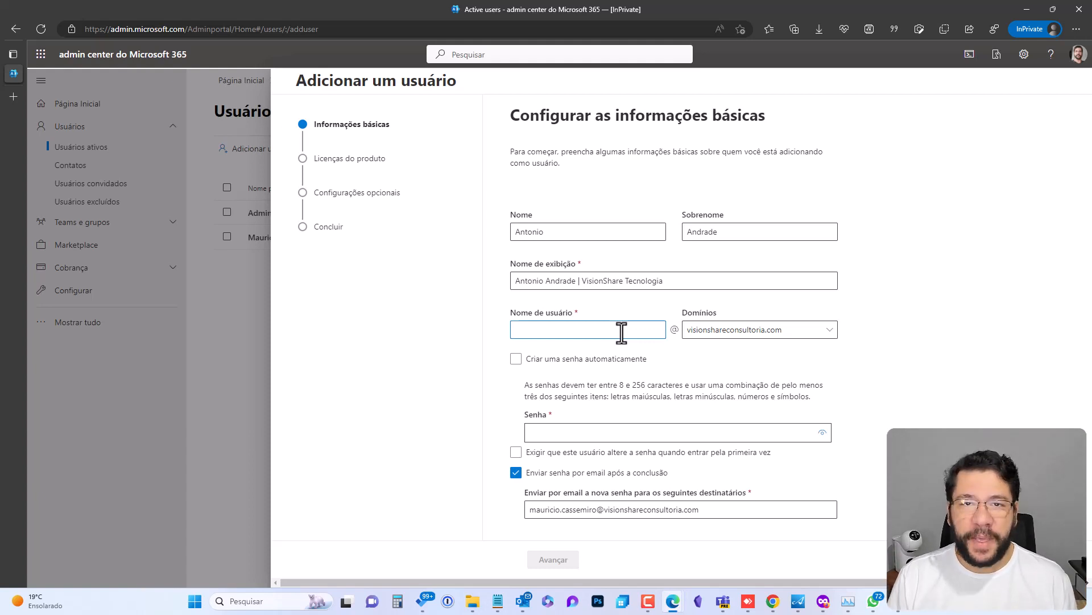
drag(665, 281, 490, 291)
click(653, 333)
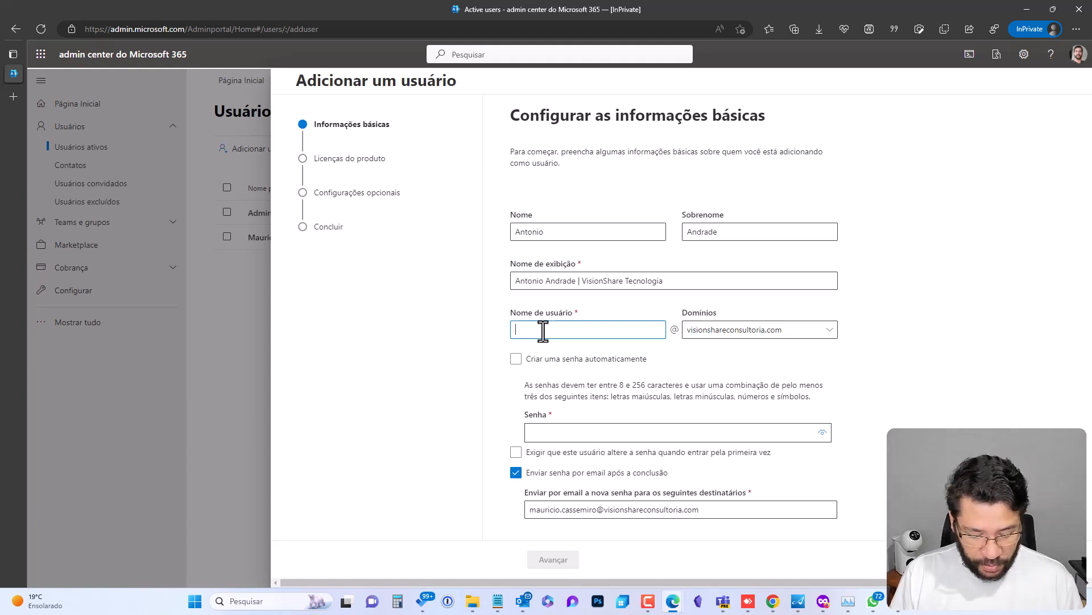
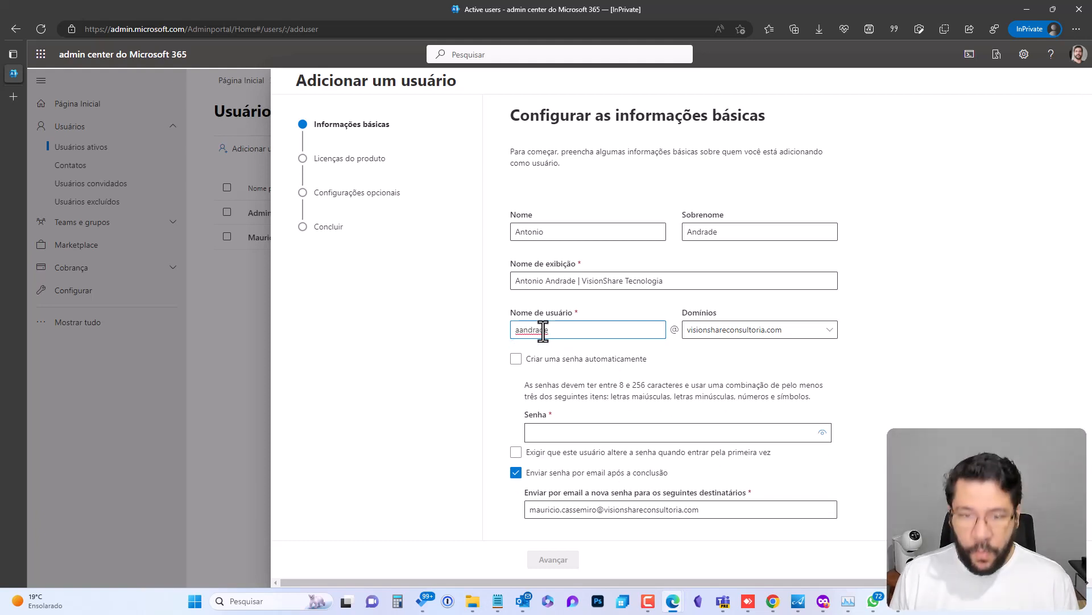
key(Left)
key(Left)
key(Left)
key(Left)
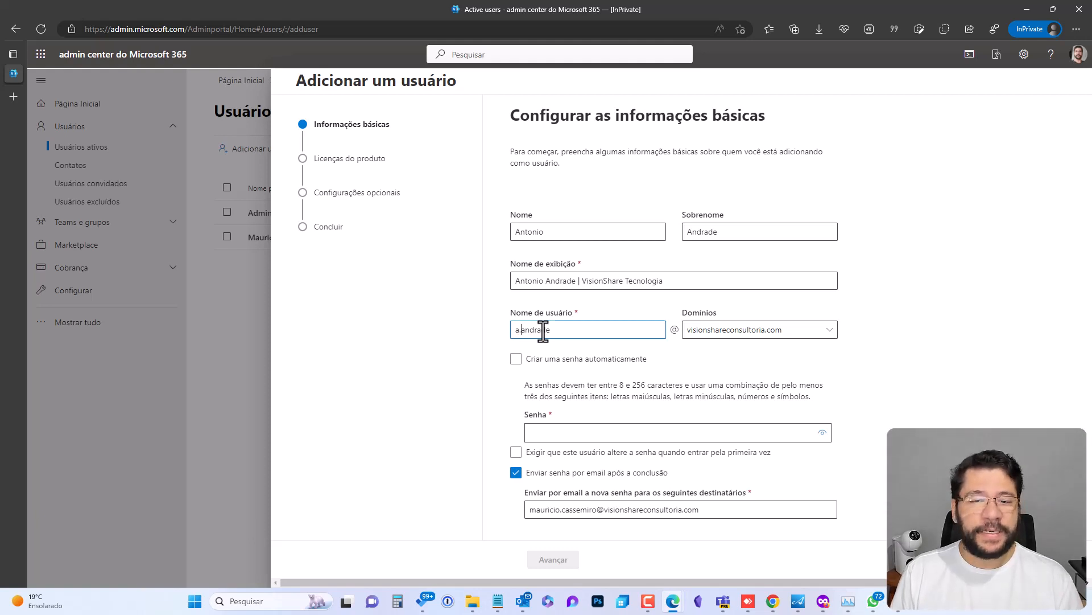
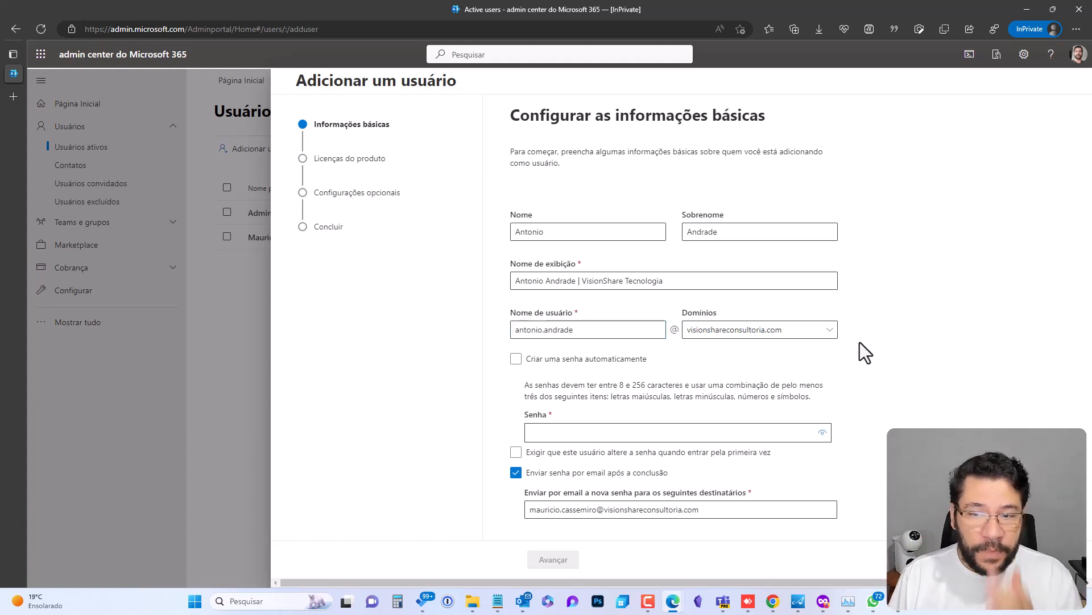
click(831, 336)
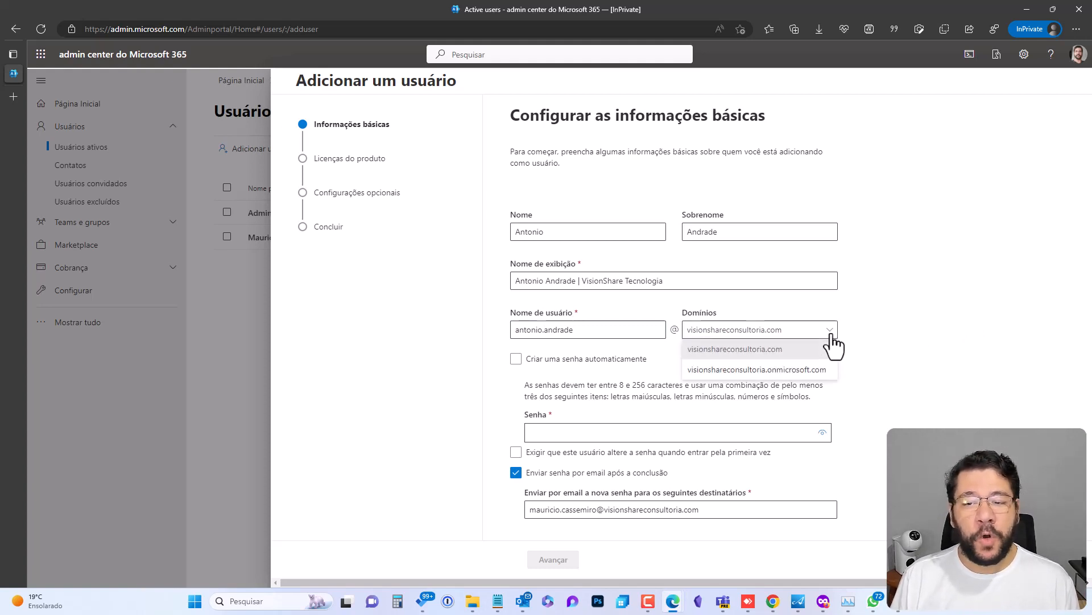
click(831, 335)
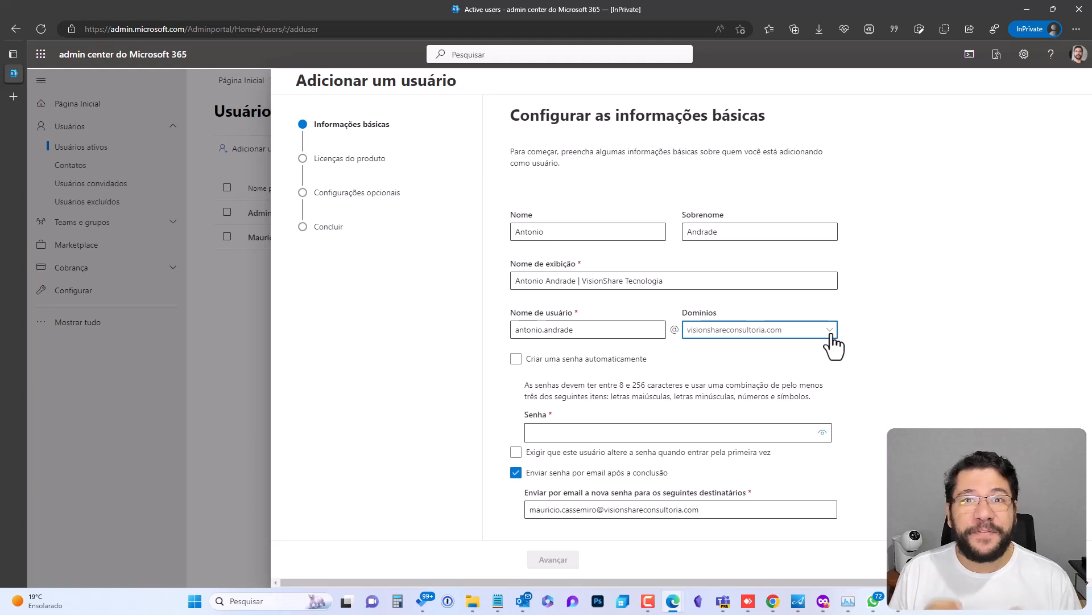
click(832, 337)
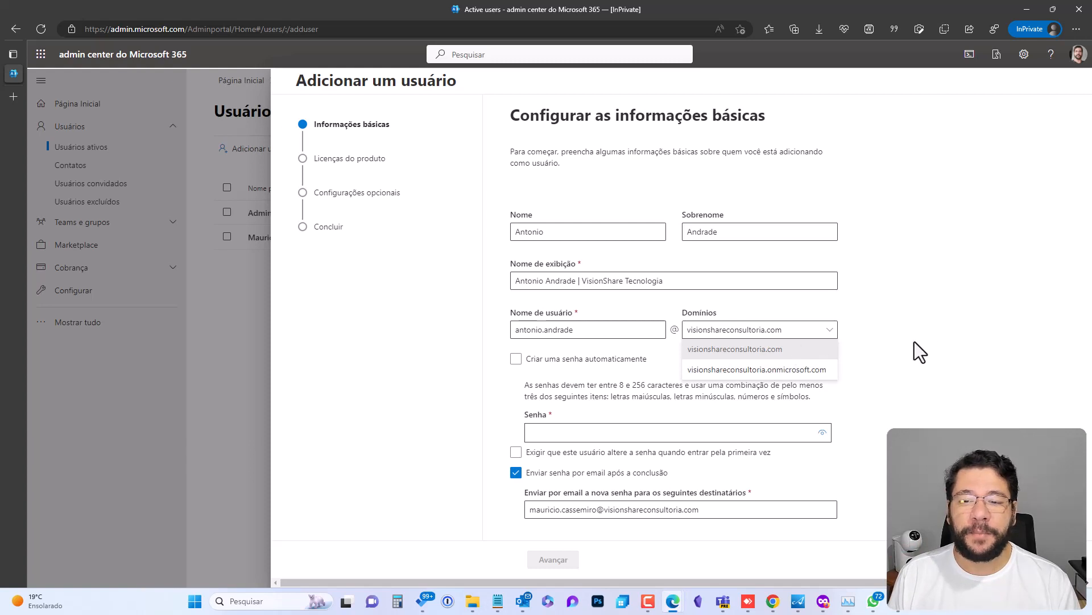
click(943, 340)
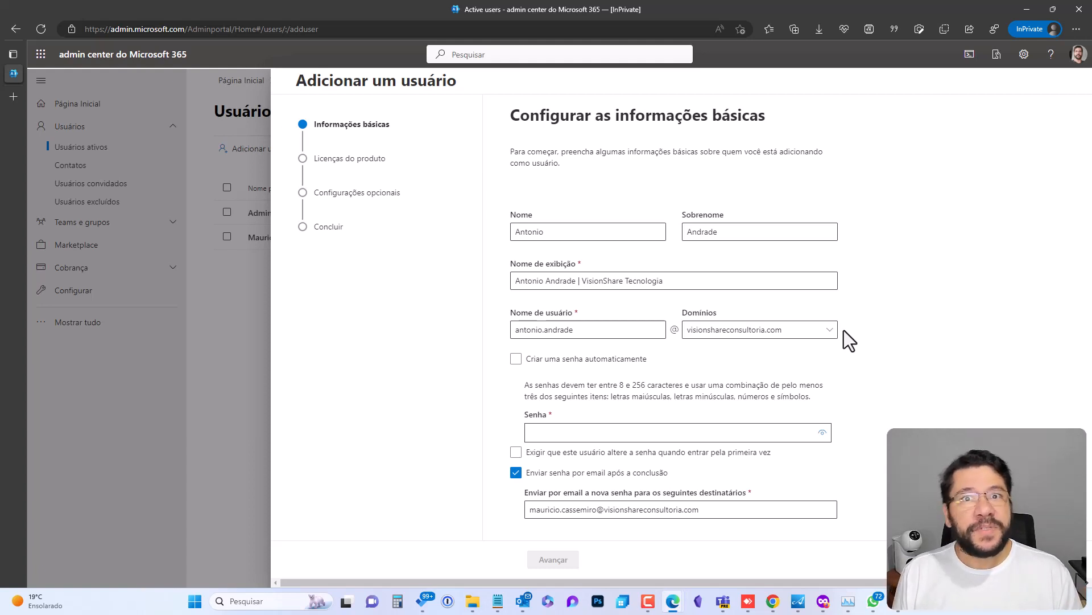
click(765, 334)
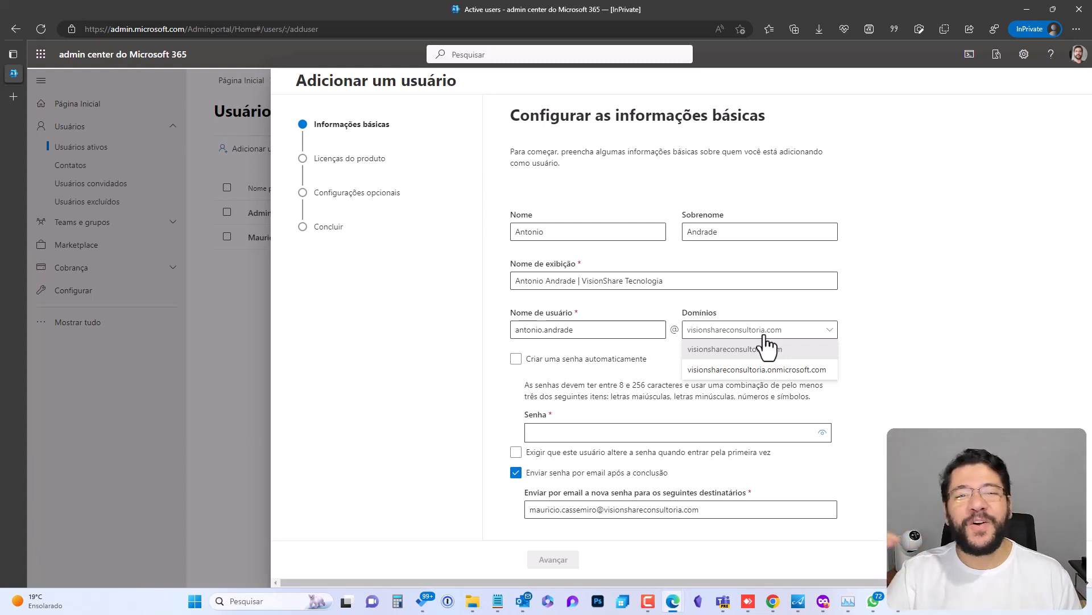
click(767, 347)
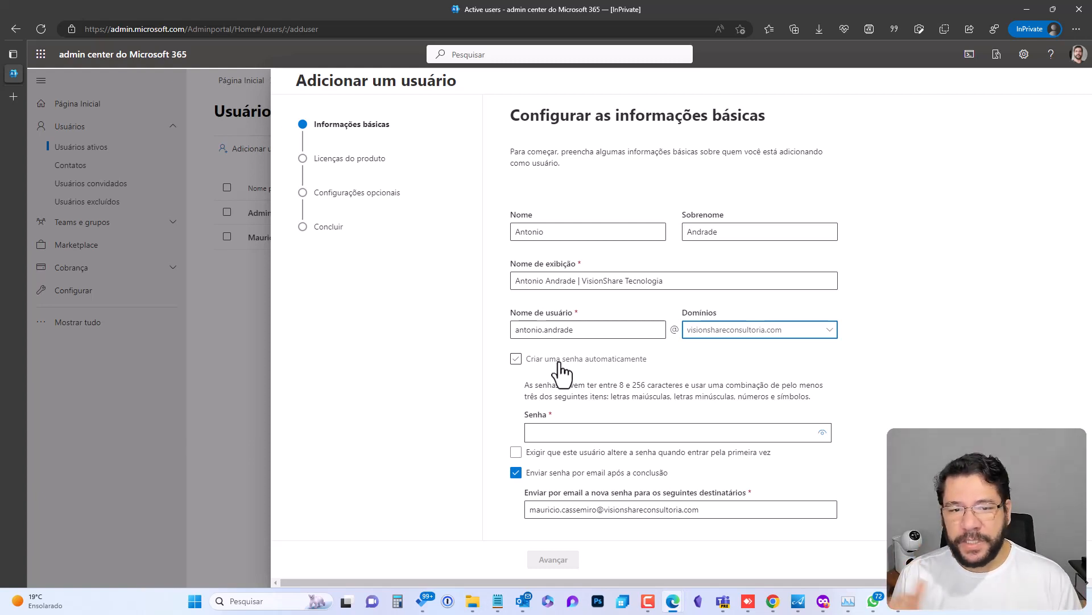
Generate the password automatically and require the user to change it at first sign-in
click(516, 359)
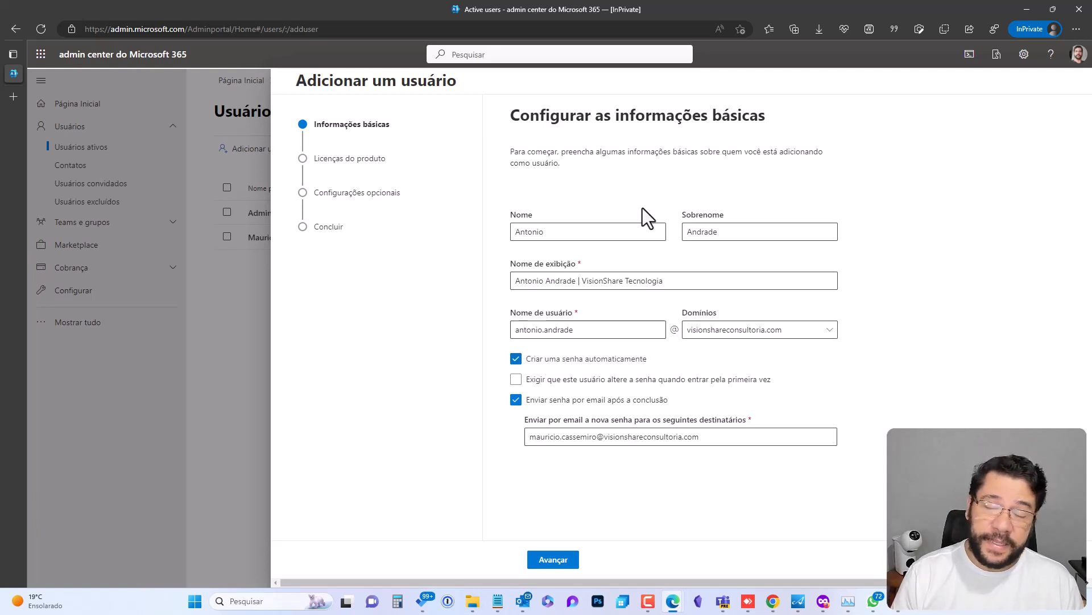
click(516, 358)
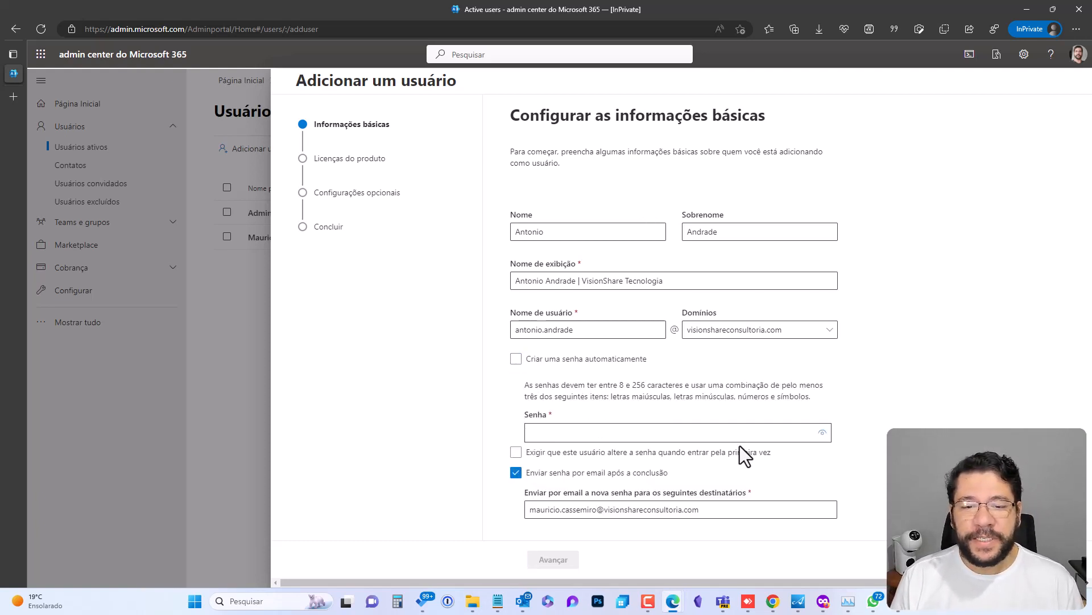
click(580, 432)
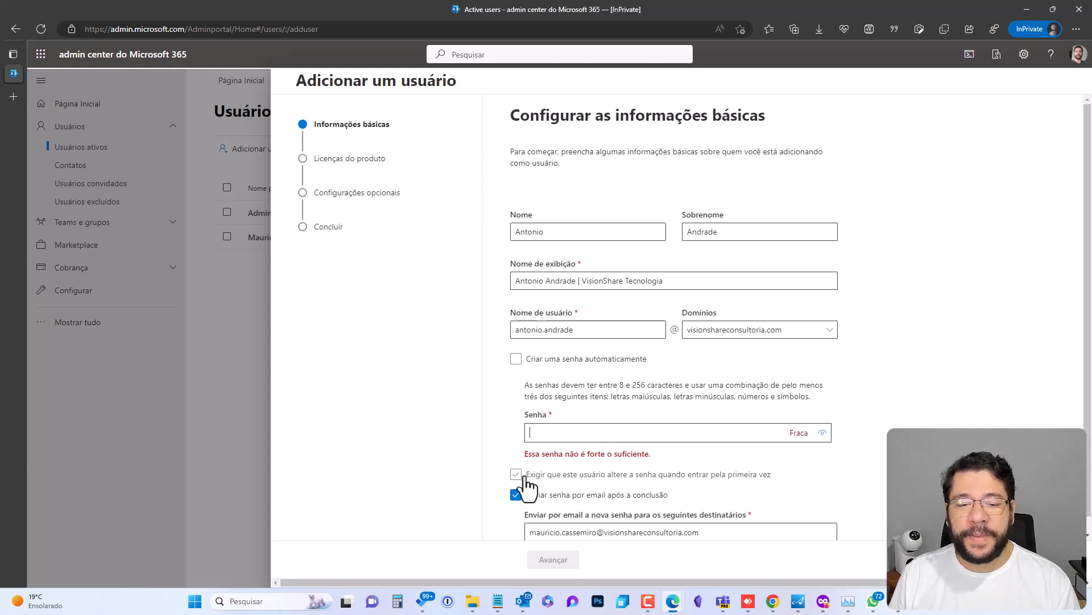
click(515, 475)
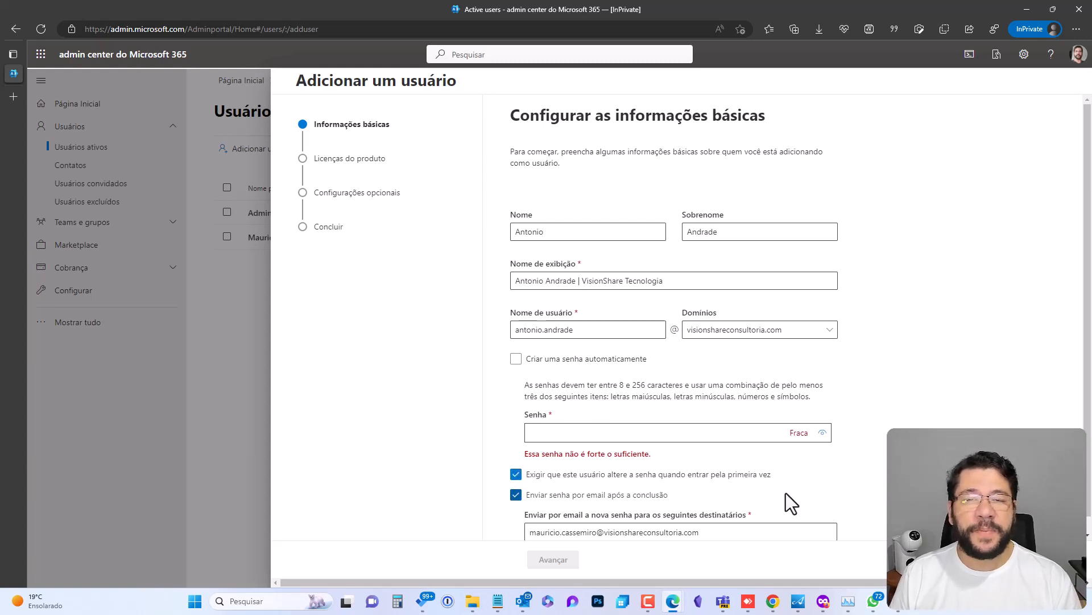
click(704, 430)
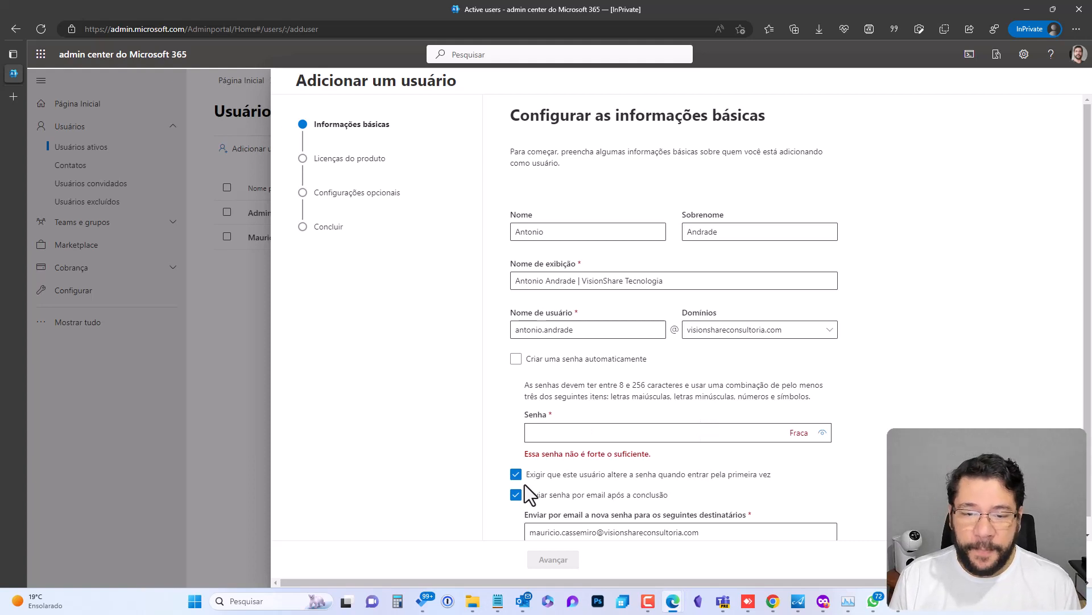
click(516, 358)
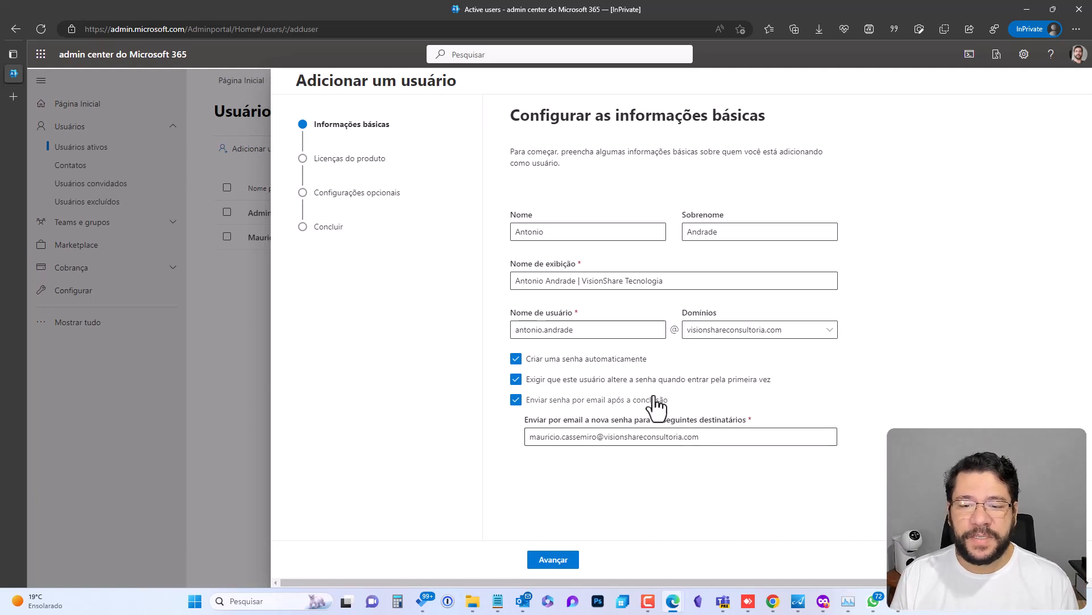
drag(711, 437, 482, 439)
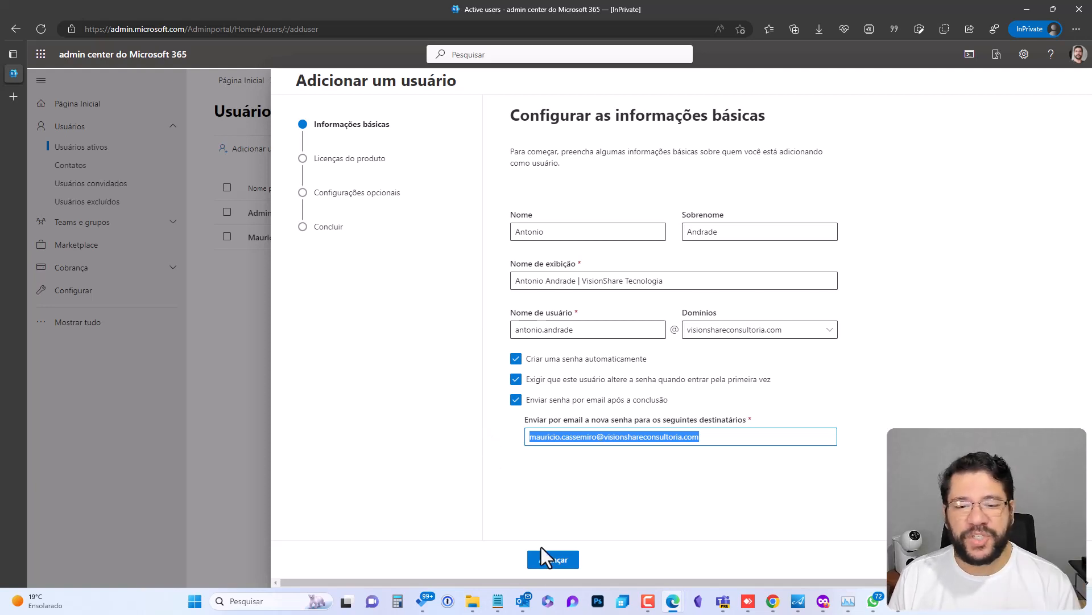
Advance to the product licenses step and keep Brasil as the usage location
click(553, 560)
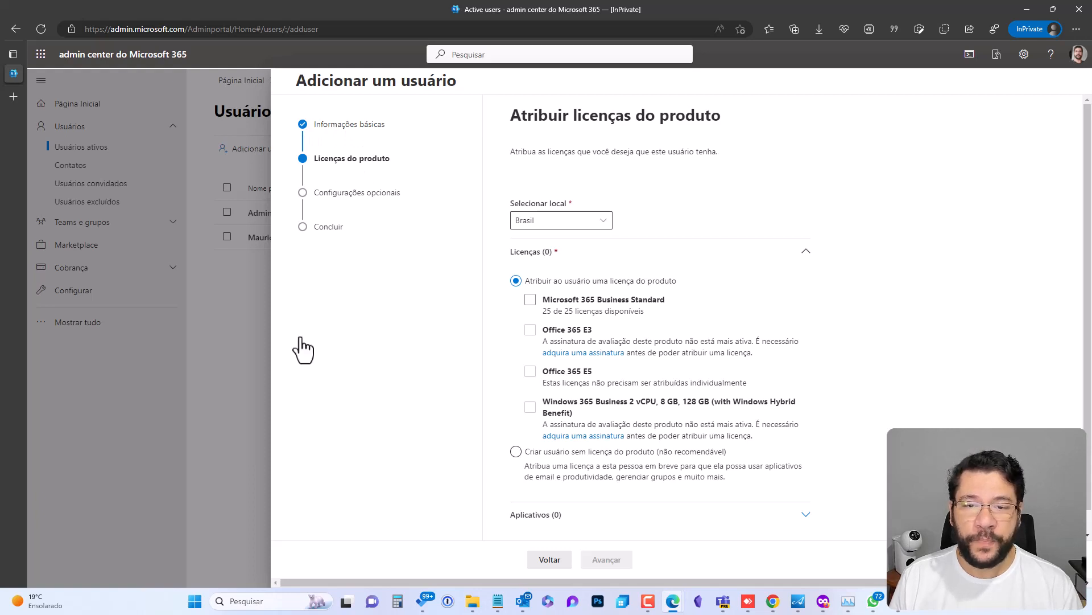
click(605, 222)
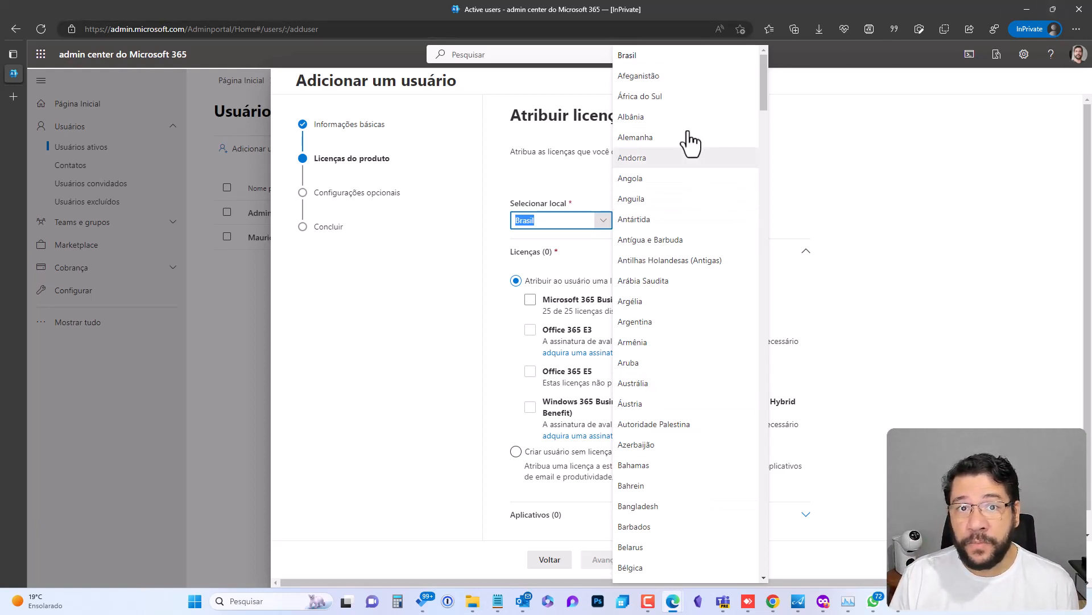
drag(763, 77, 781, 36)
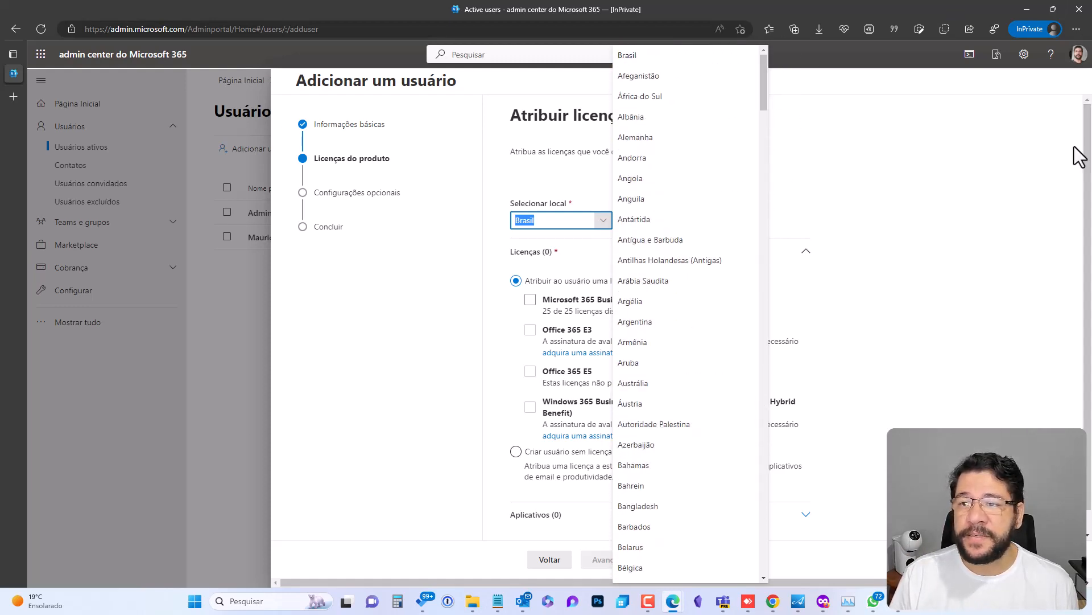
click(1058, 127)
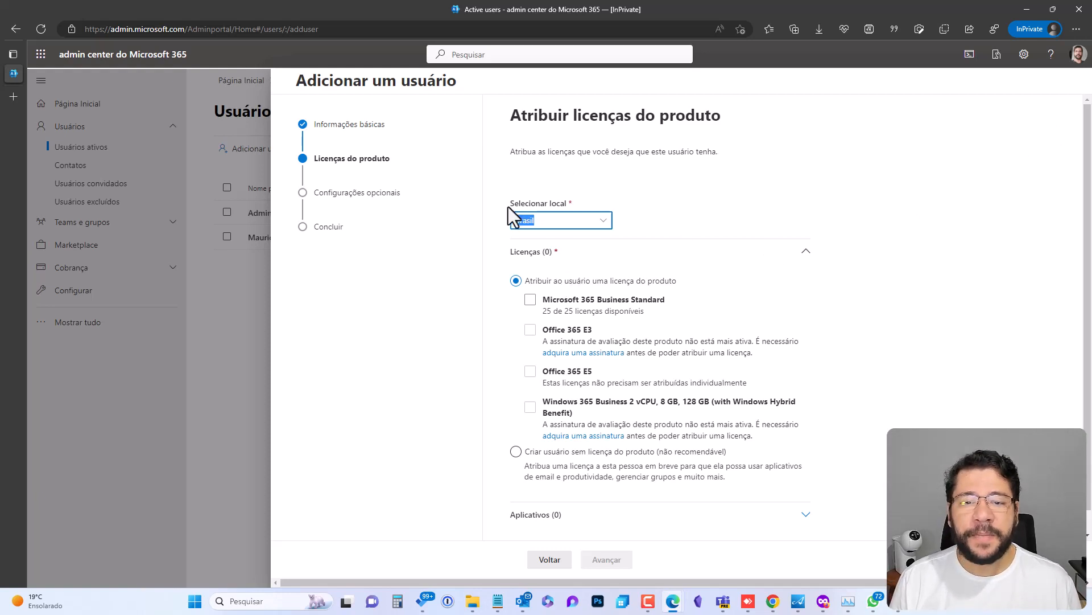
Tick Microsoft 365 Business Standard for the user, leaving 24 of 25 licenses available
scroll(1090, 169, down, 2)
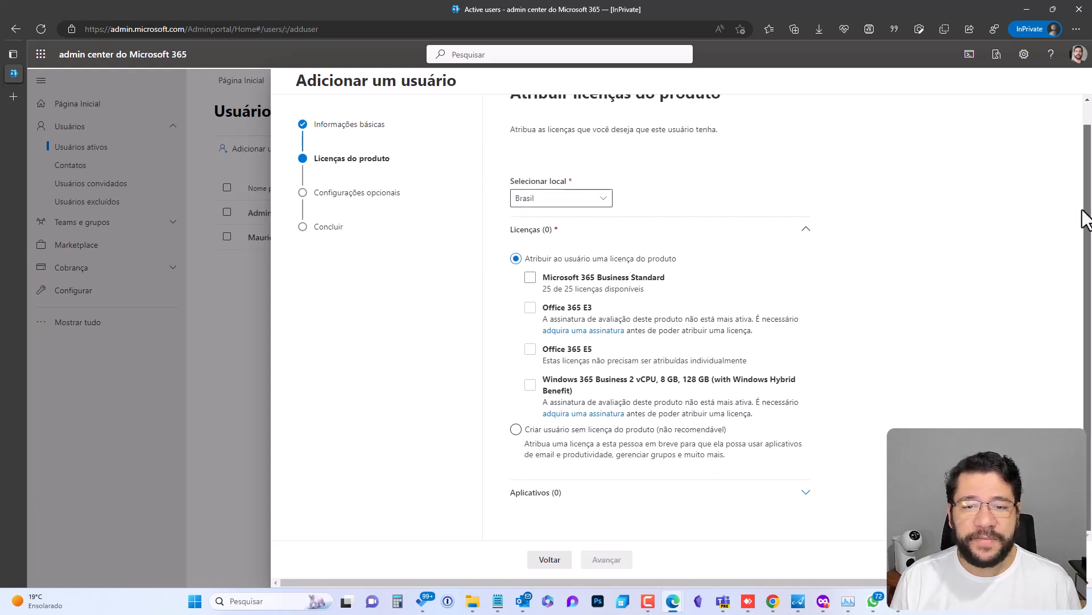
click(566, 273)
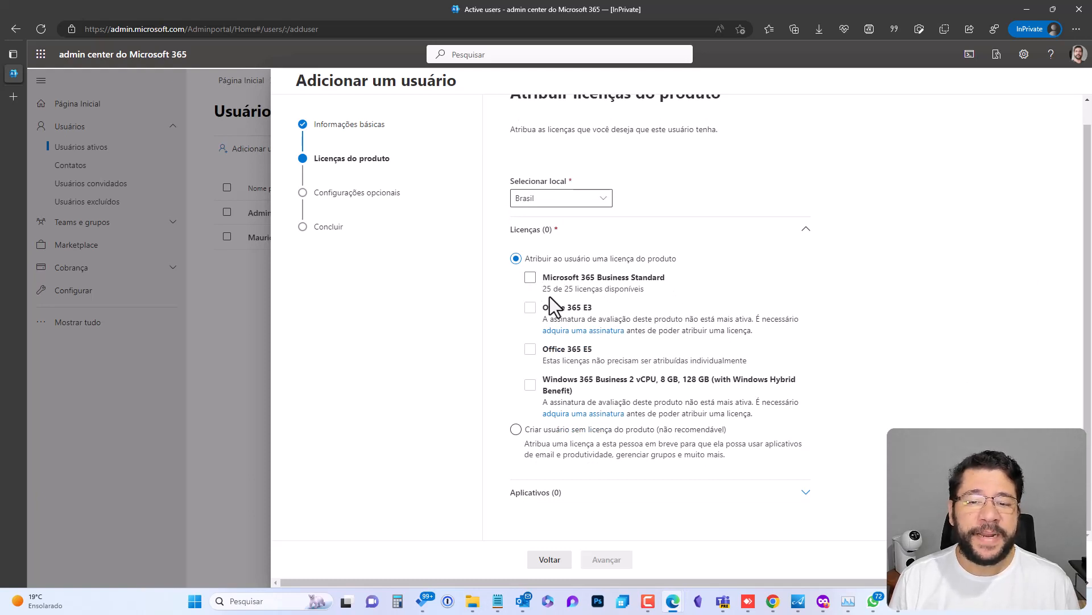
click(530, 277)
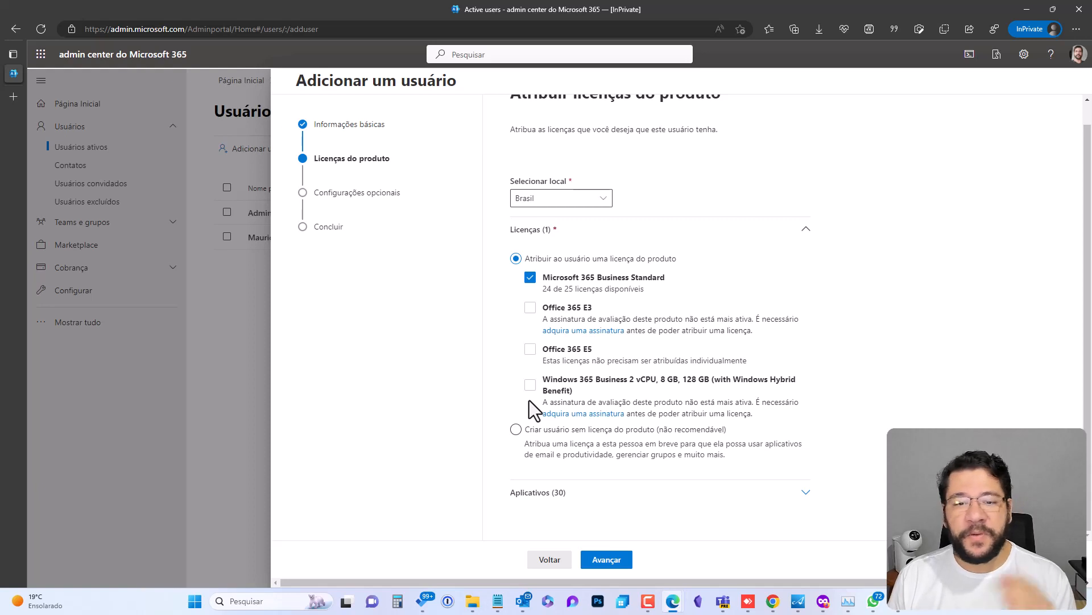
click(528, 435)
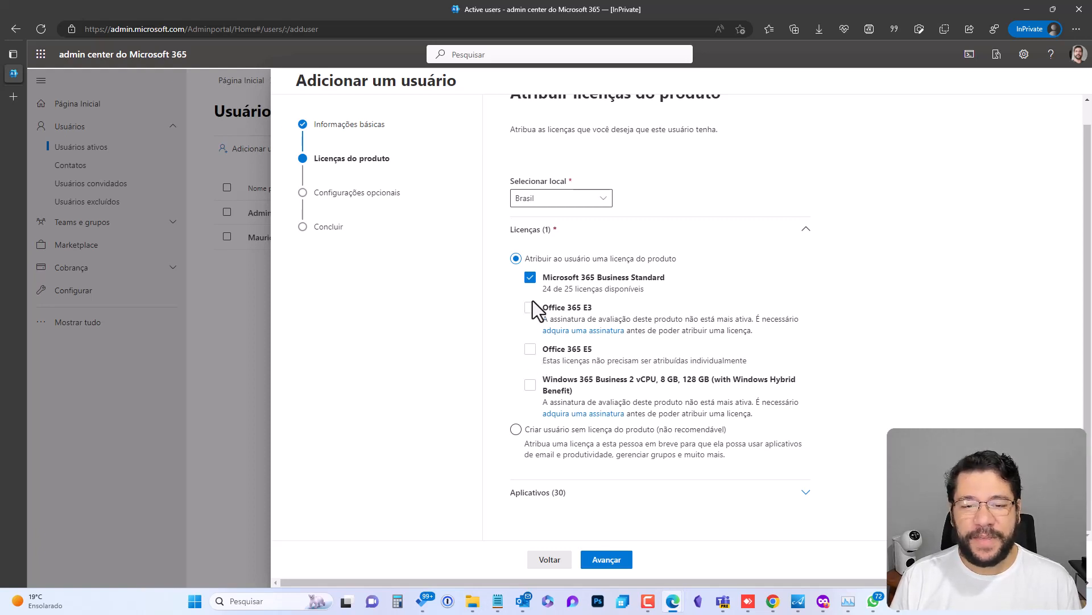
click(529, 277)
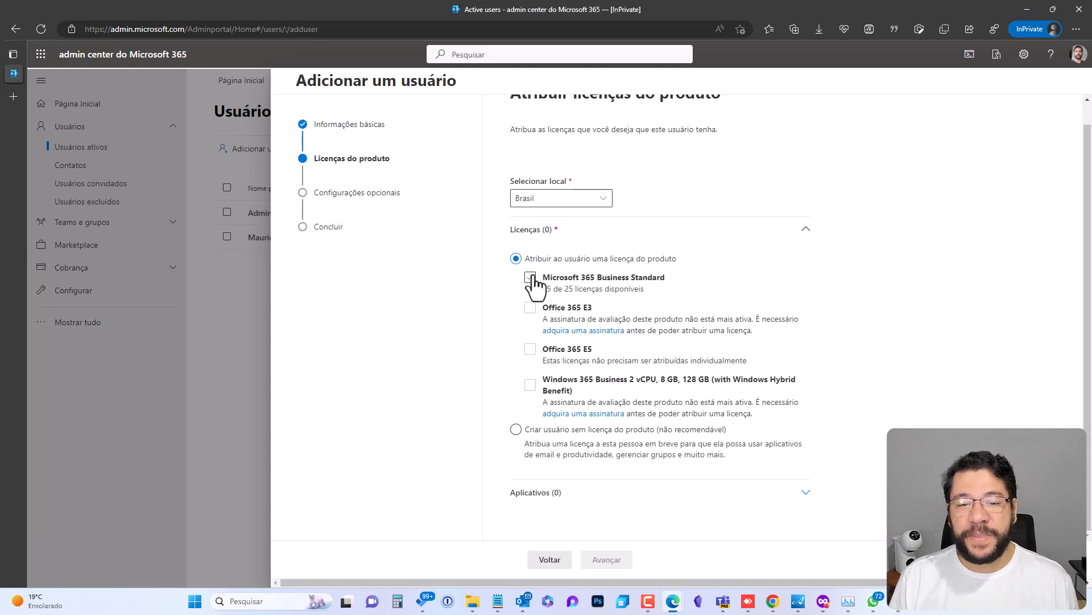
click(529, 277)
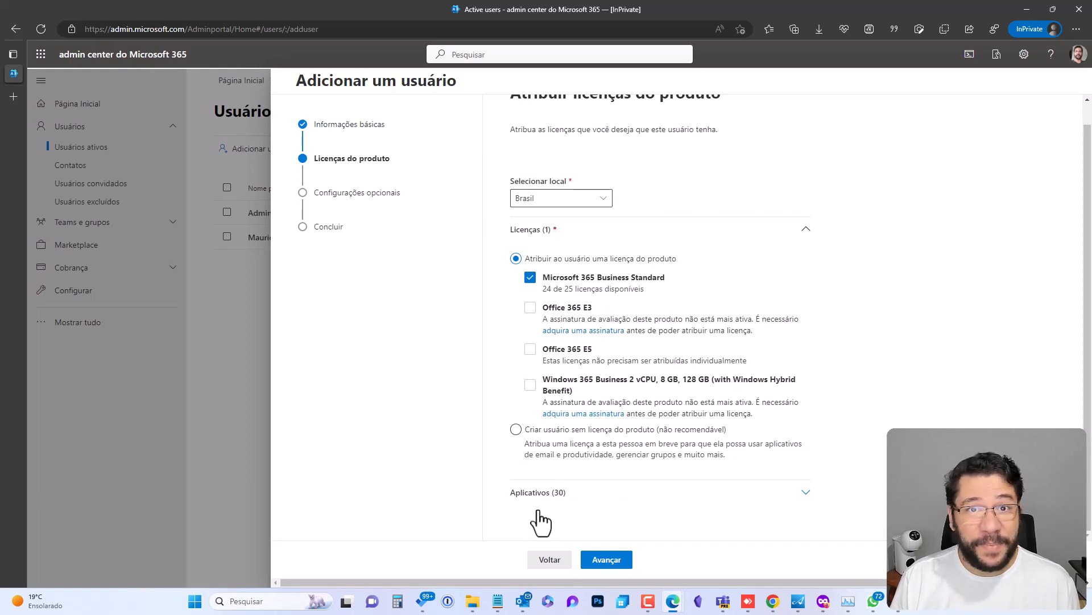
Expand Aplicativos (30) and show apps for Microsoft 365 Business Standard only
click(805, 494)
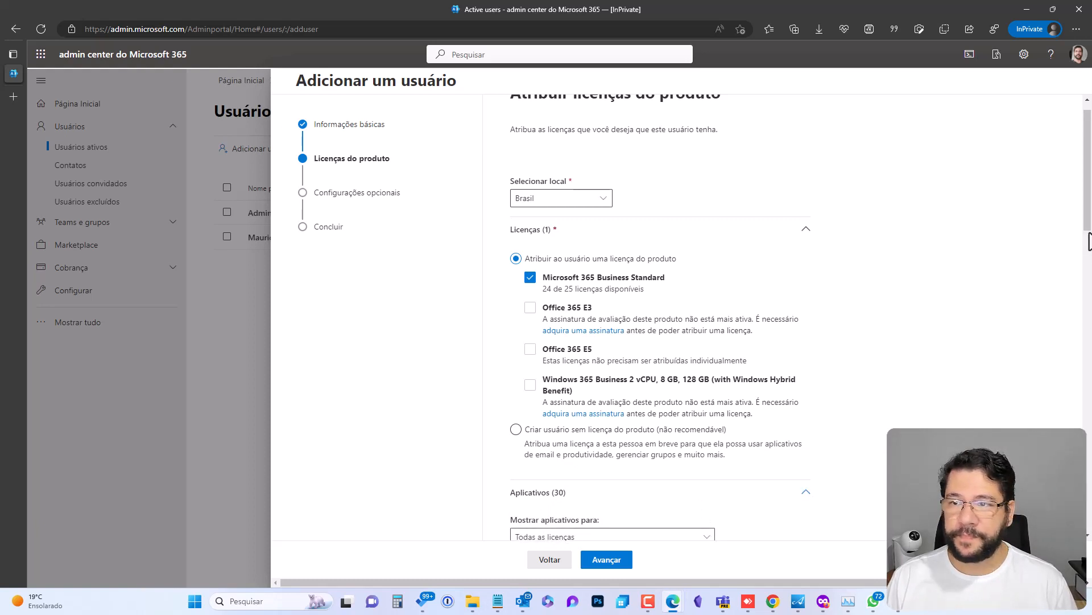
drag(1087, 206, 1046, 293)
click(708, 223)
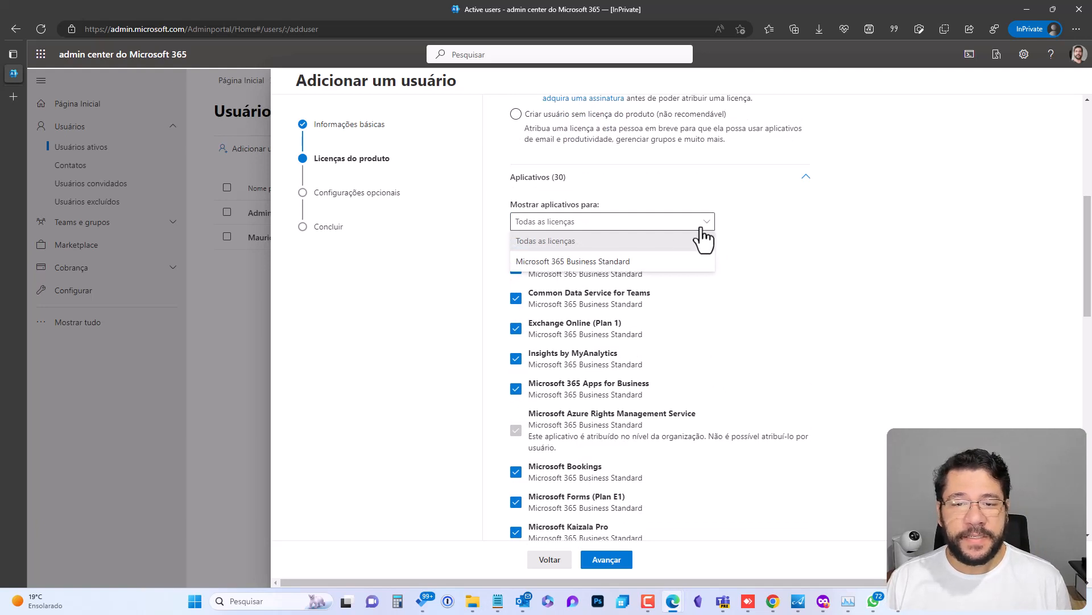
click(572, 263)
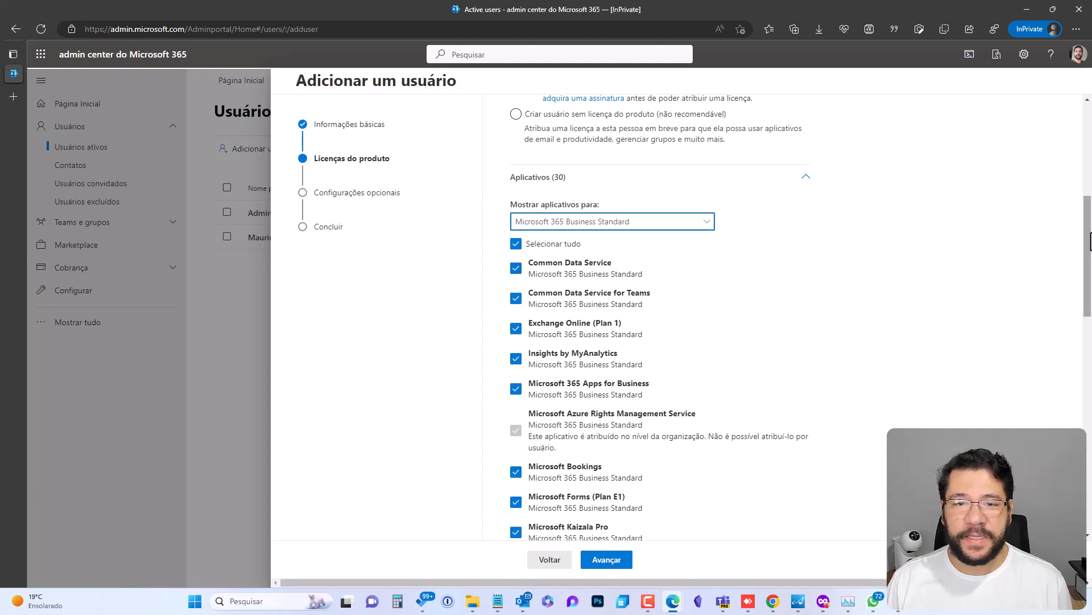
drag(1088, 241, 1090, 249)
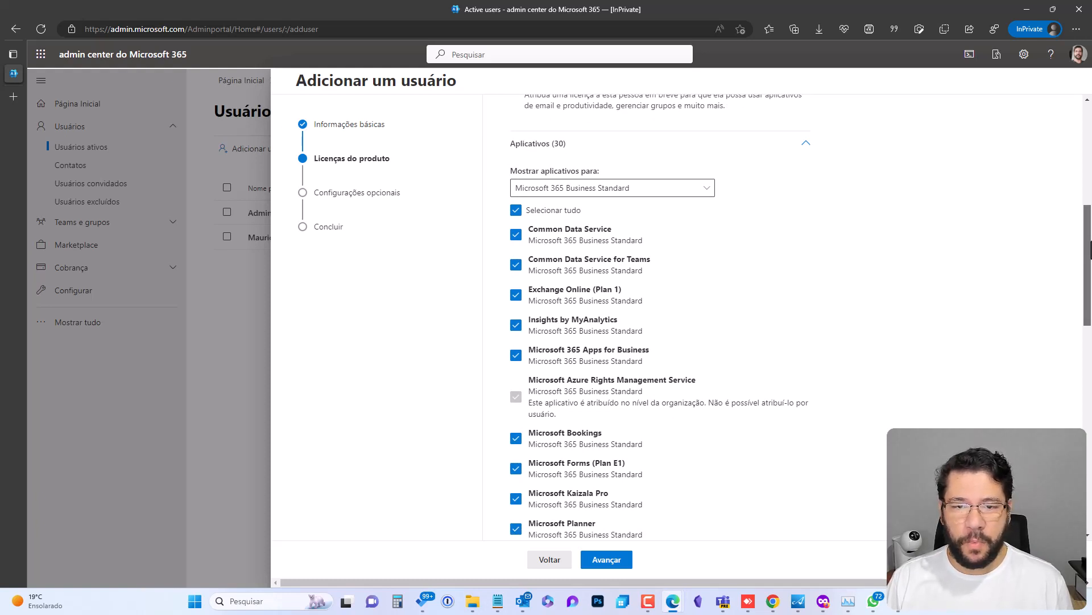
drag(1090, 249, 1089, 259)
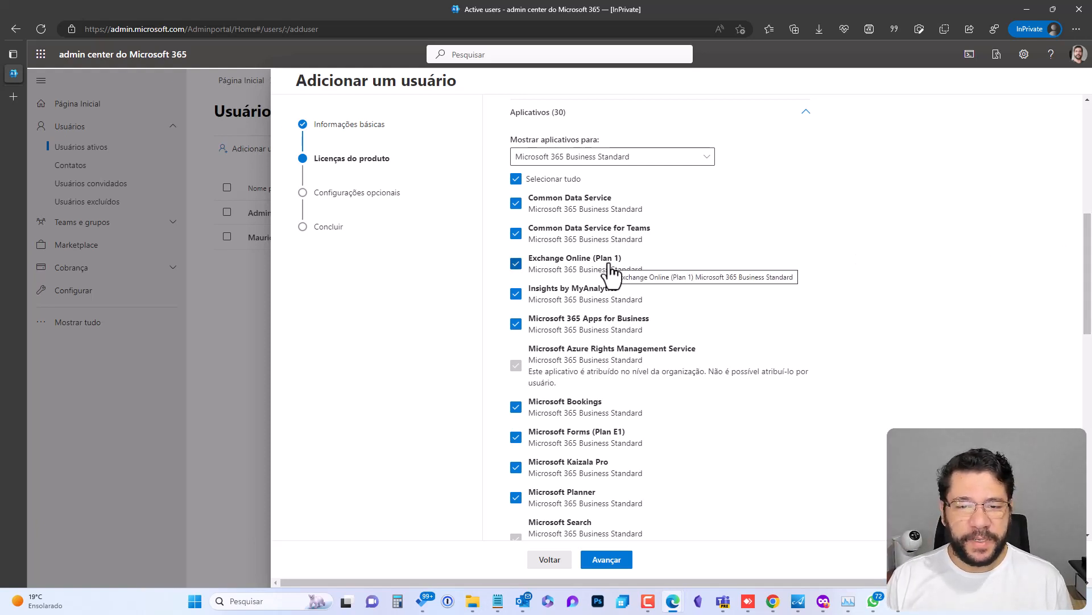
mouse_move(1088, 258)
mouse_down()
mouse_move(1084, 450)
mouse_move(1088, 149)
mouse_move(1087, 279)
mouse_up()
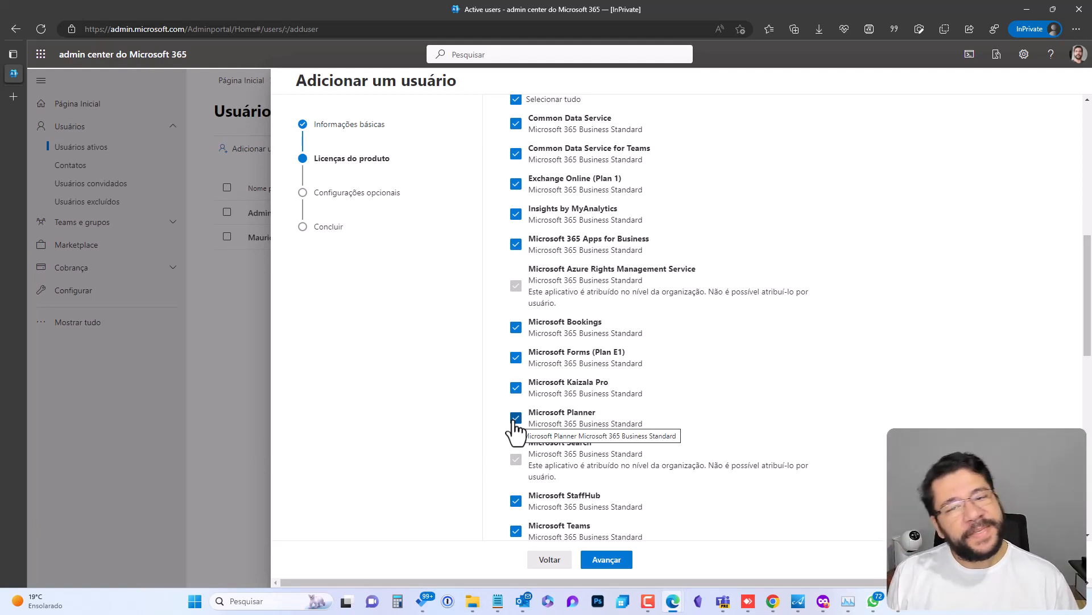
scroll(516, 432, up, 8)
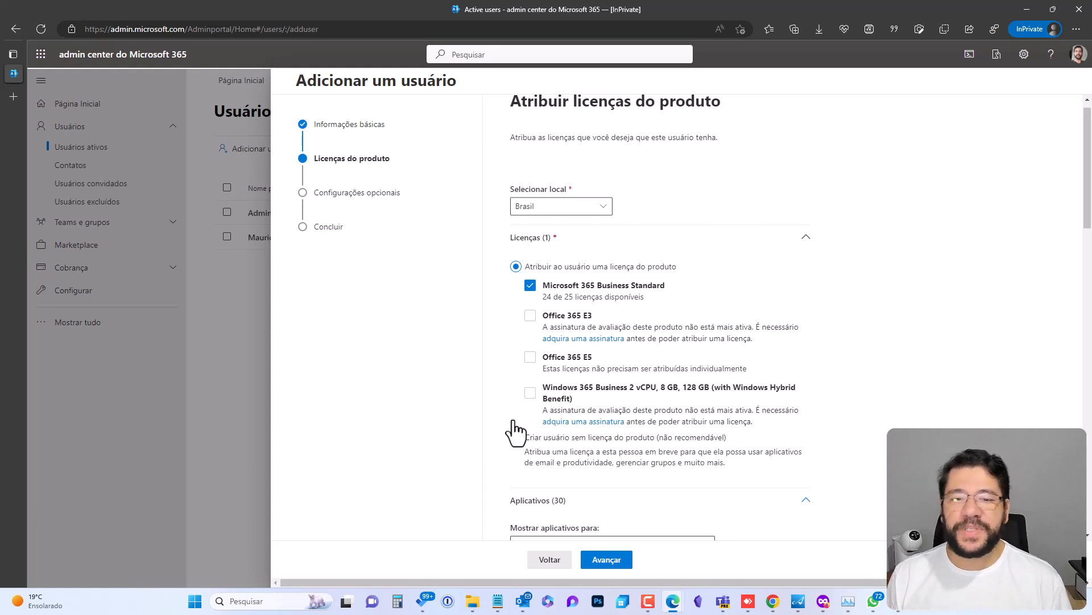
Keep all 30 Business Standard apps enabled, including Stream for Office 365, and collapse the Aplicativos list
click(1087, 377)
drag(1087, 267, 1091, 435)
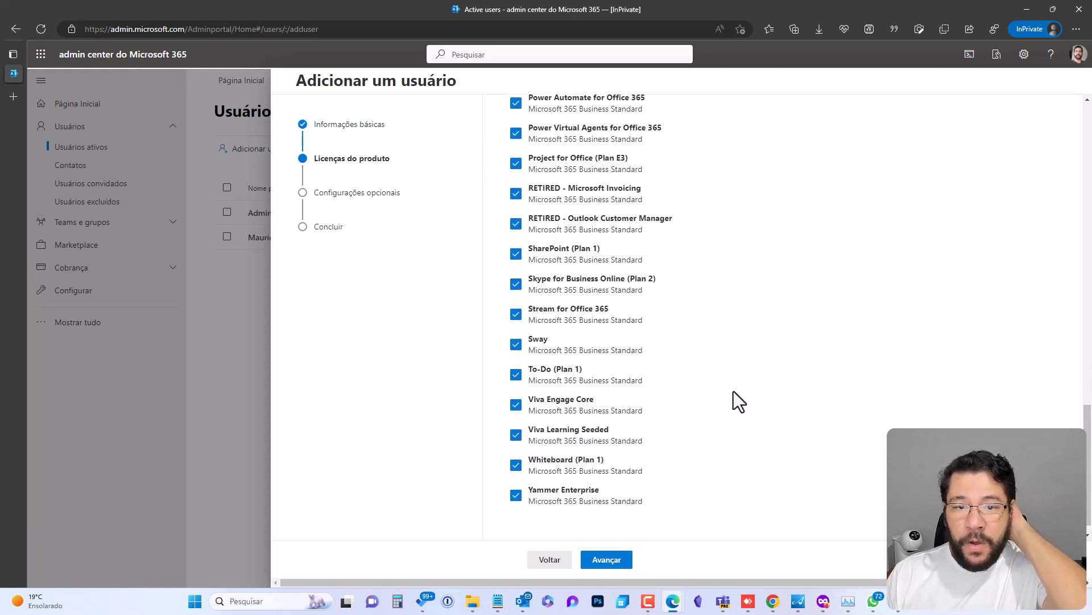
click(516, 314)
click(516, 315)
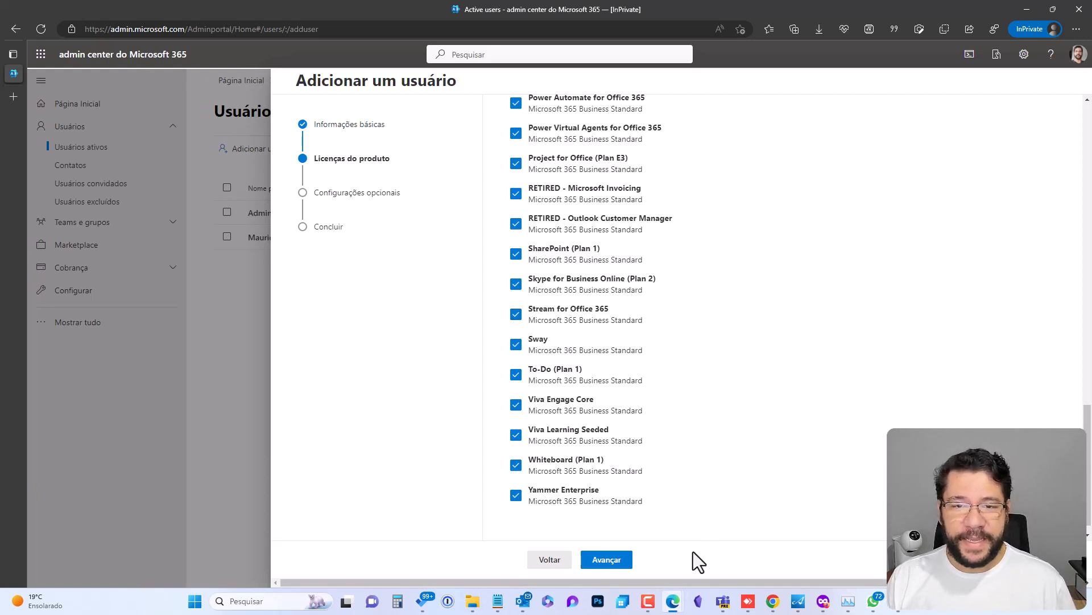
scroll(677, 445, up, 15)
scroll(721, 475, up, 2)
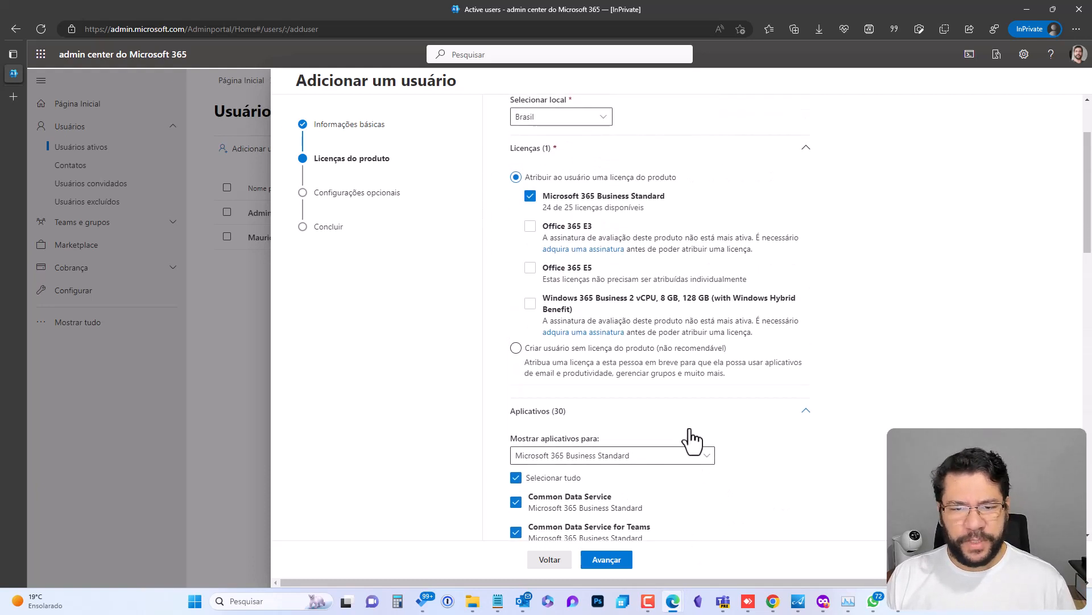
click(802, 418)
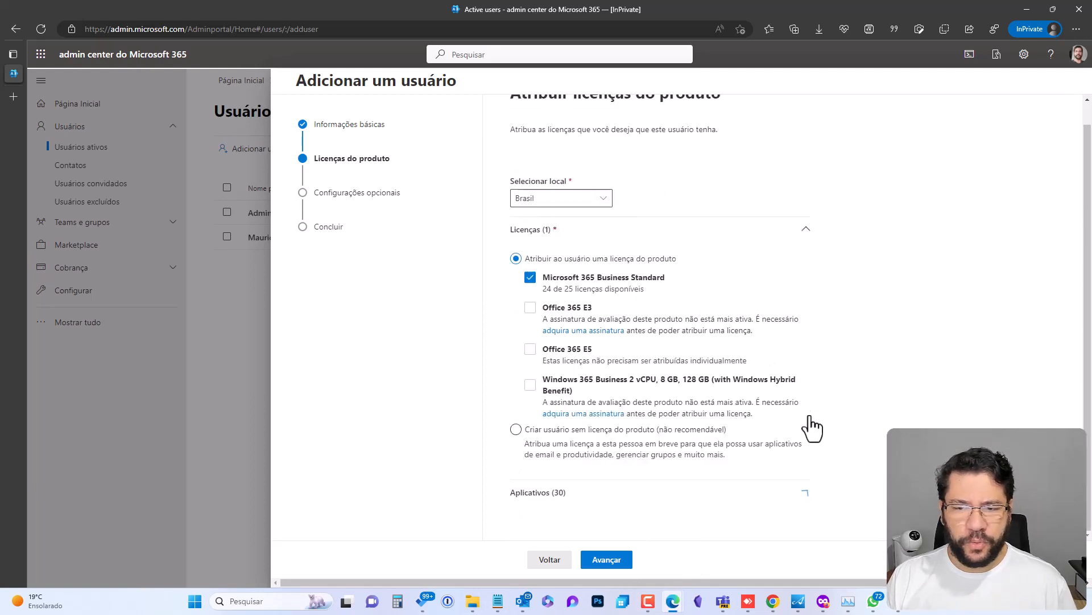
Advance to Configurações opcionais and expand the Funções role options
click(617, 561)
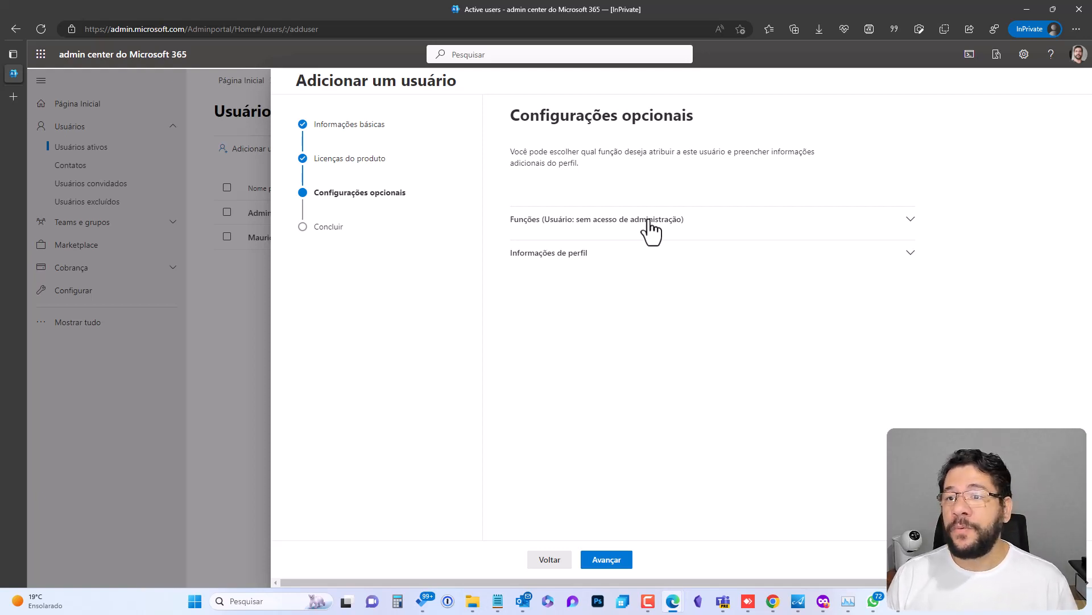
click(526, 223)
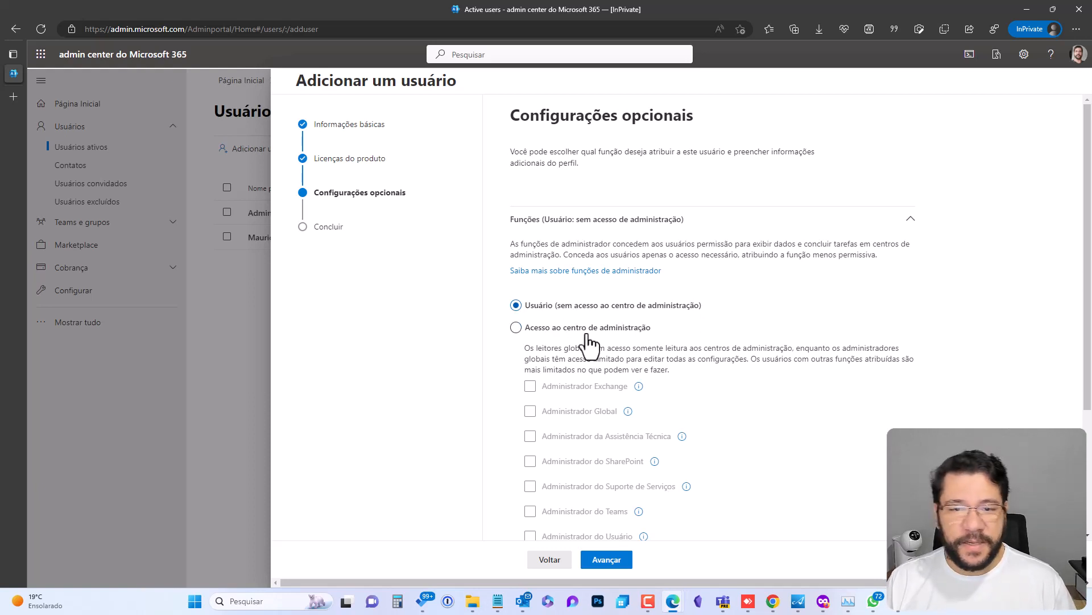
Choose 'Acesso ao centro de administração' under Funções to reveal the eight administrator role checkboxes
click(516, 328)
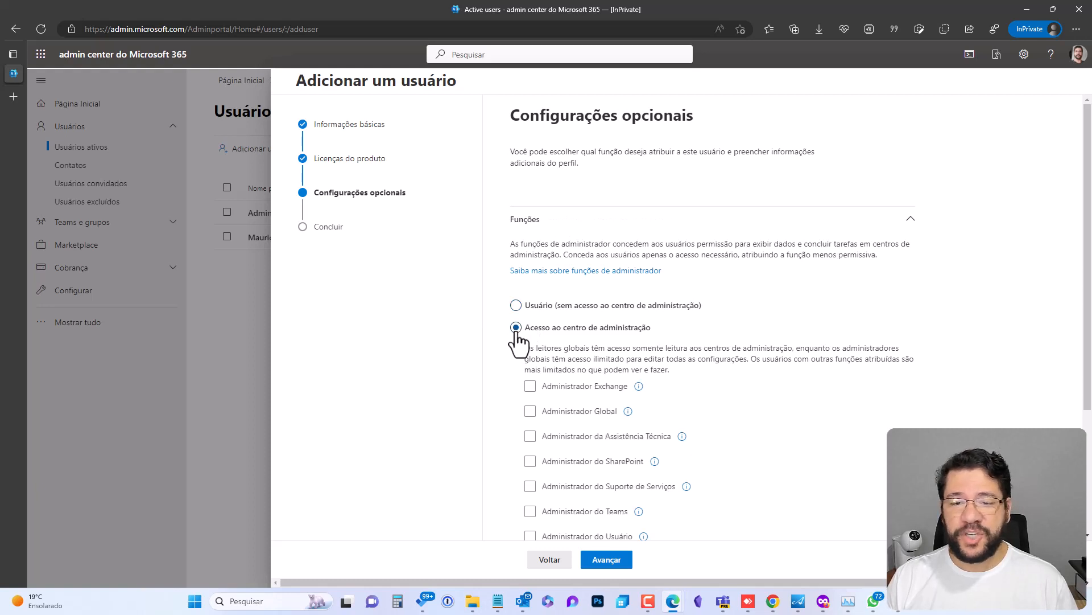
drag(1091, 151, 1091, 218)
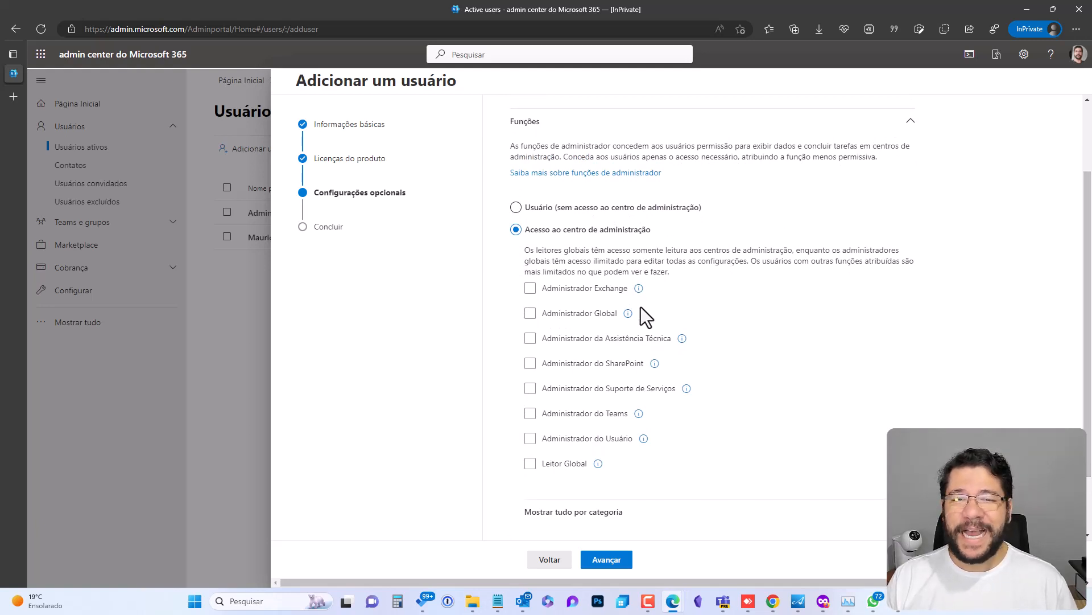
click(529, 289)
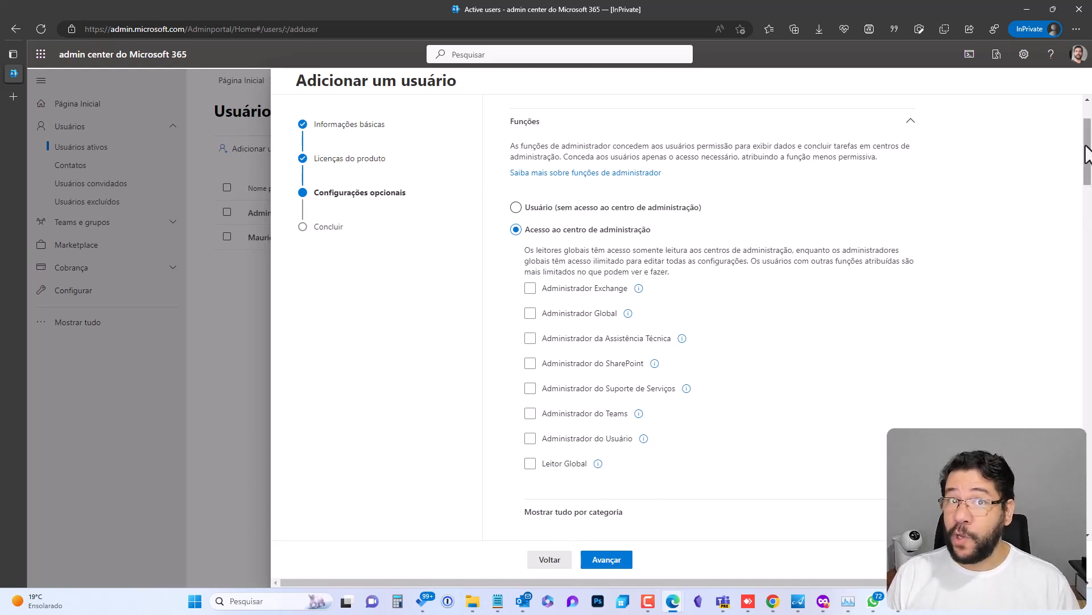
drag(1087, 154, 1087, 200)
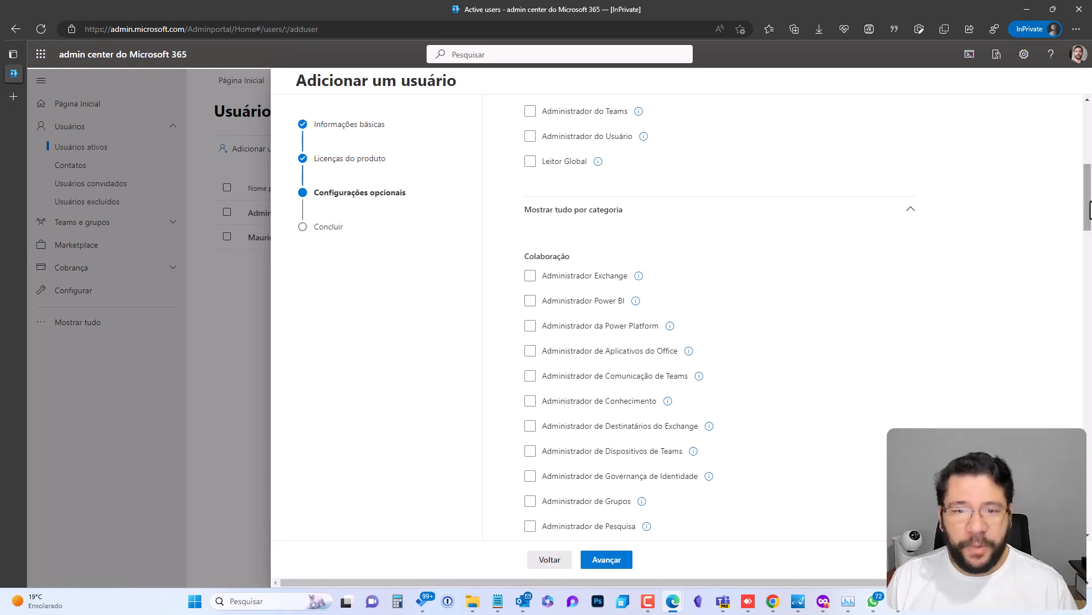
drag(1091, 202, 1072, 389)
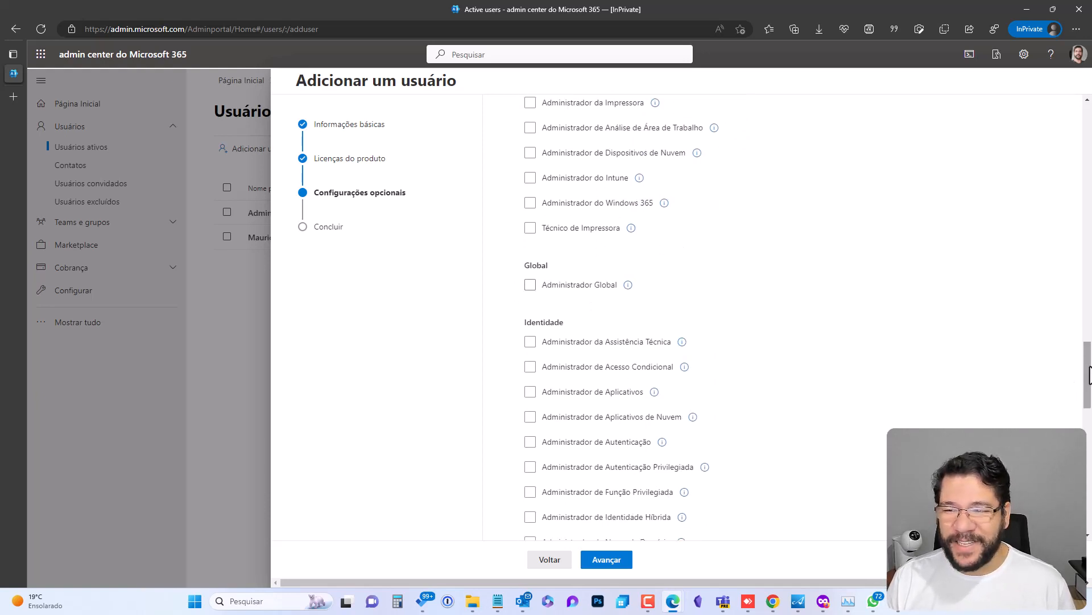
drag(1090, 372, 1091, 396)
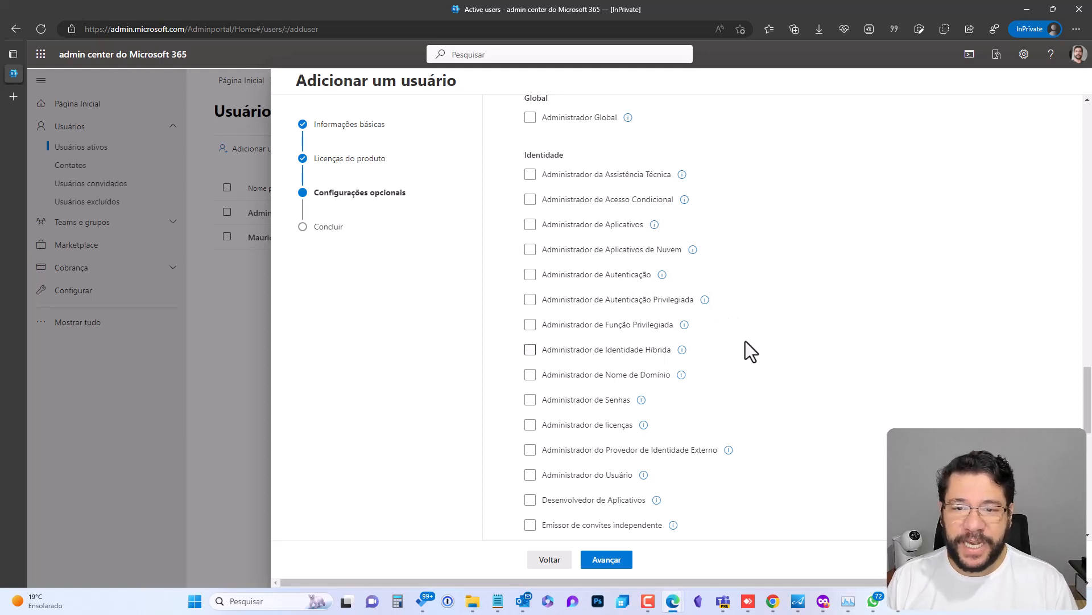
drag(1086, 404, 1085, 415)
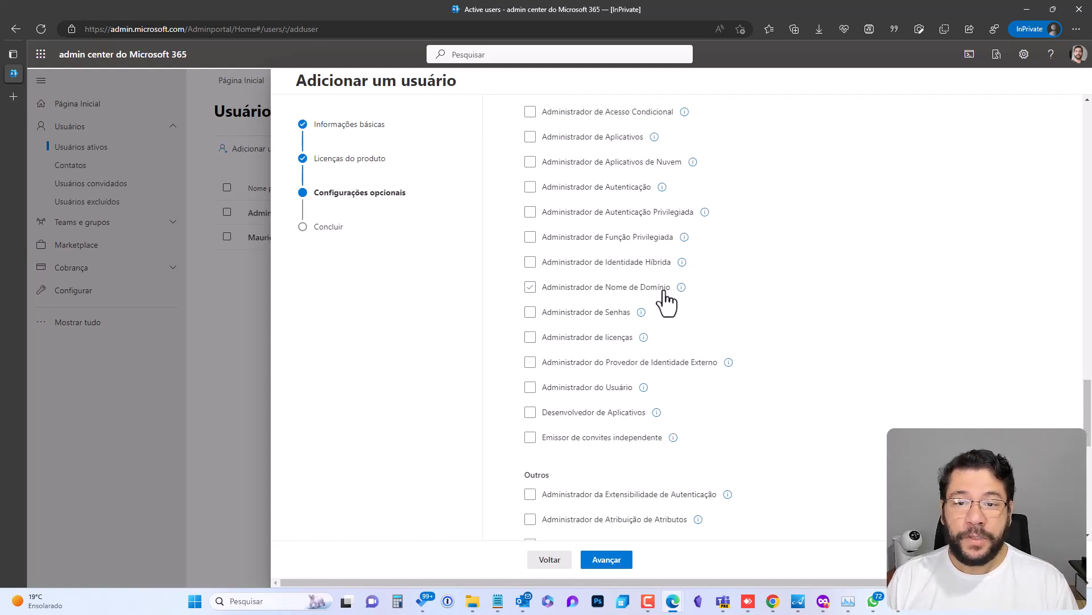
click(608, 316)
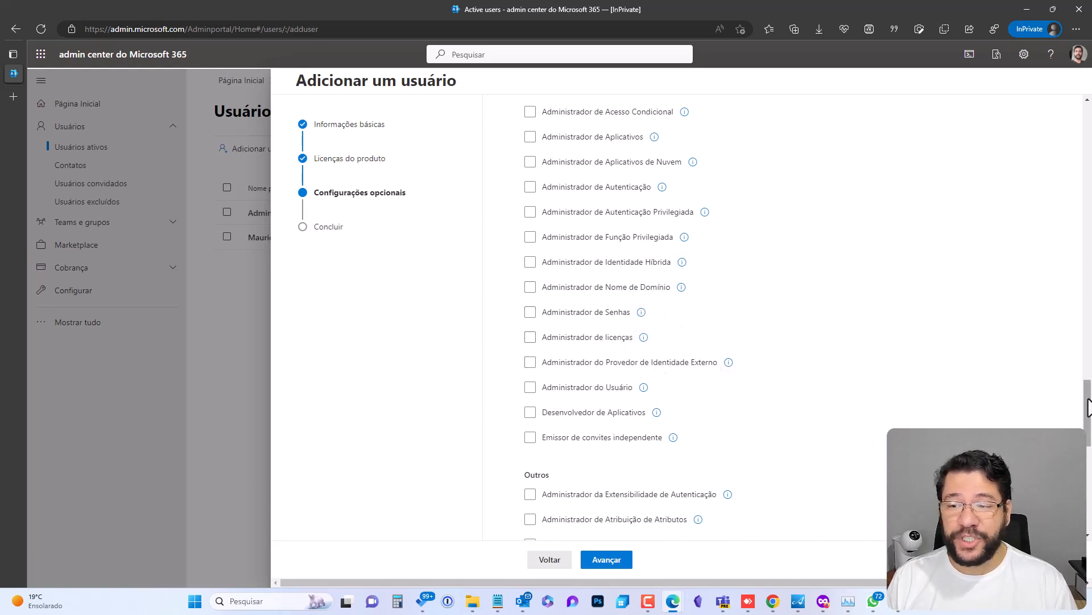
click(629, 389)
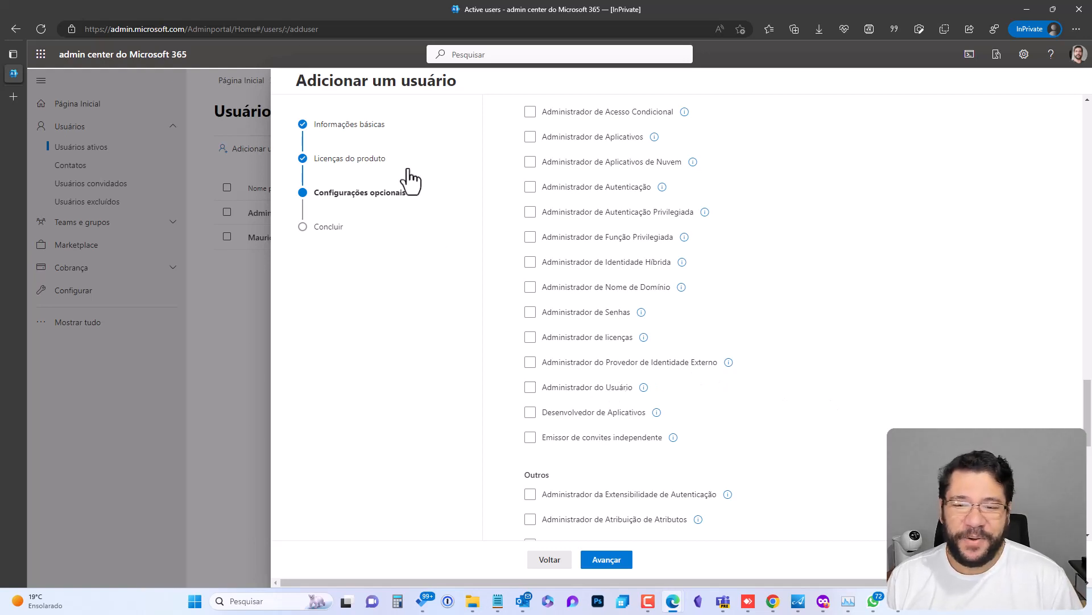
click(607, 391)
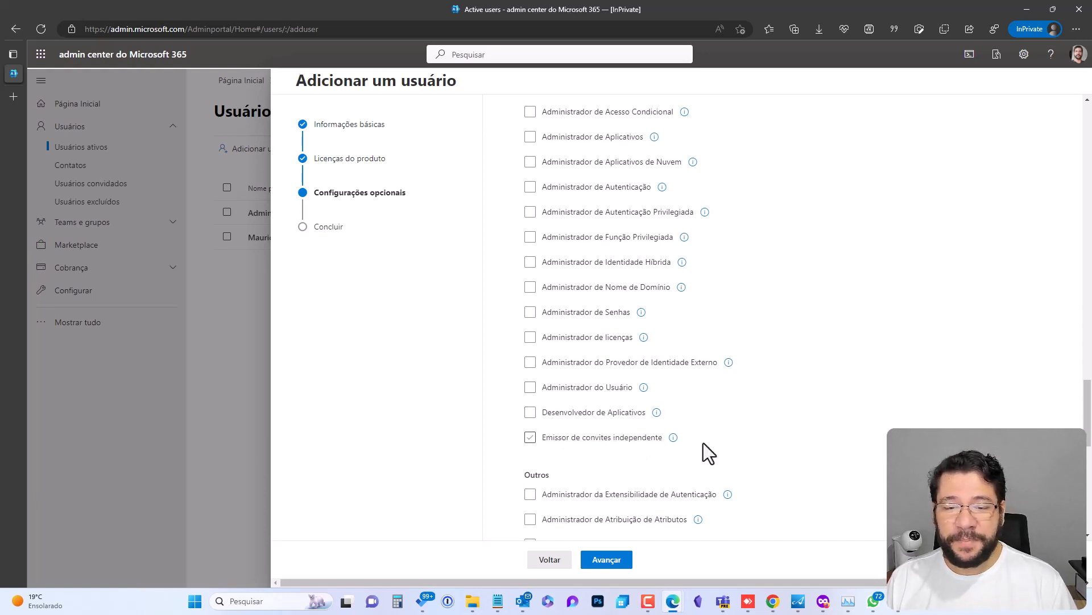
drag(1085, 388, 1090, 131)
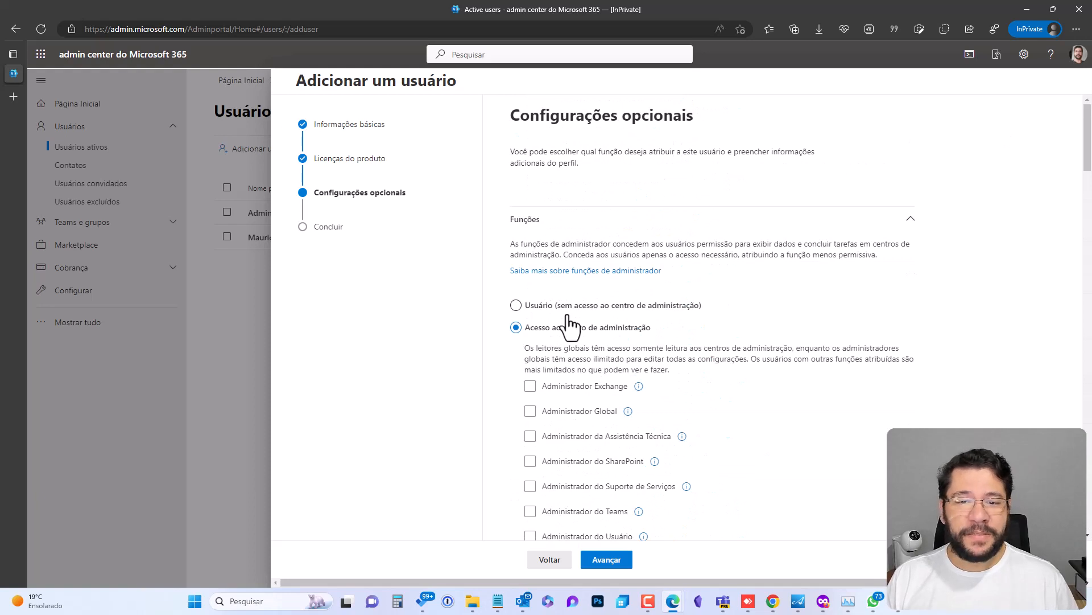
Revert the role to 'Usuário (sem acesso ao centro de administração)' and advance to Examinar e concluir
click(516, 305)
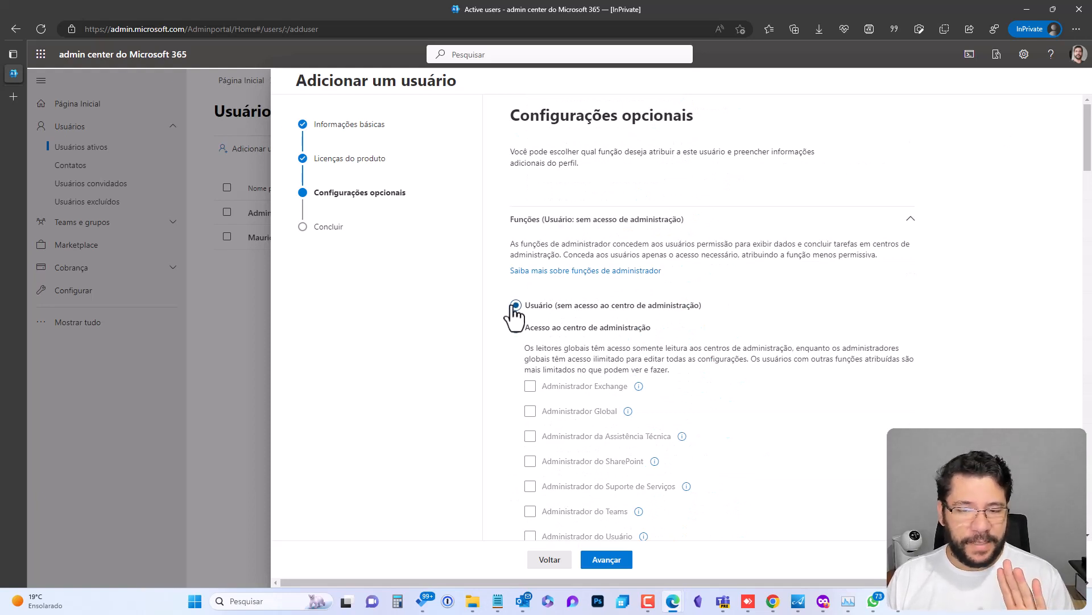
click(607, 559)
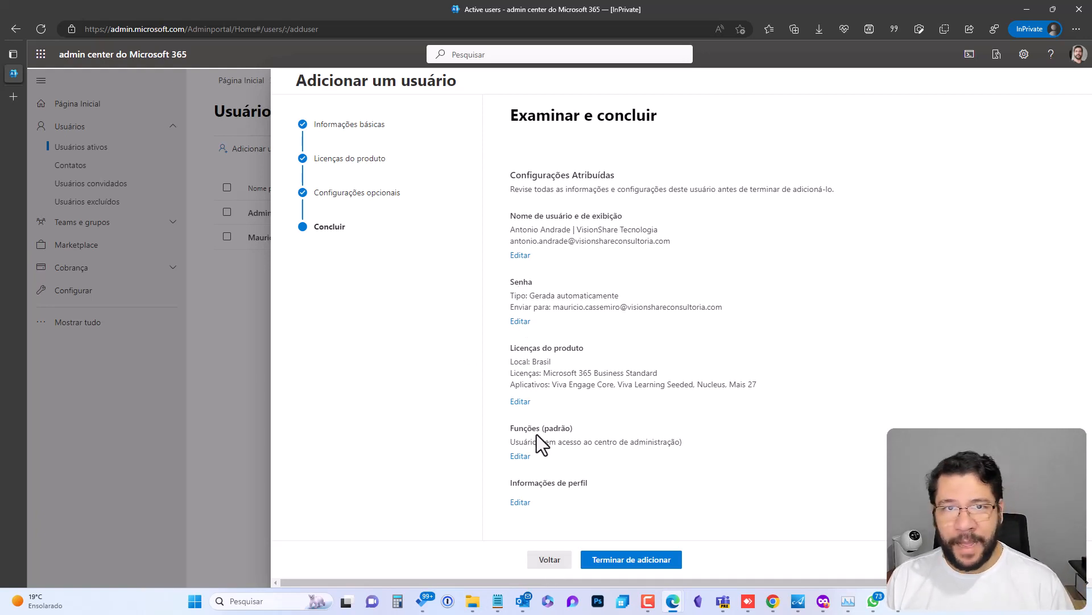
click(632, 561)
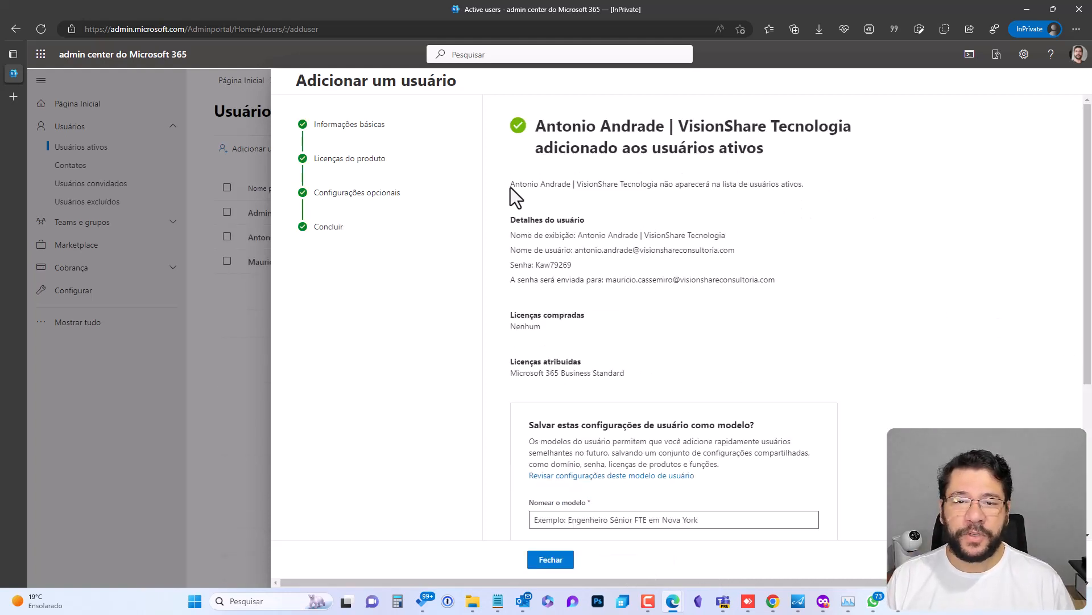
drag(511, 185, 665, 188)
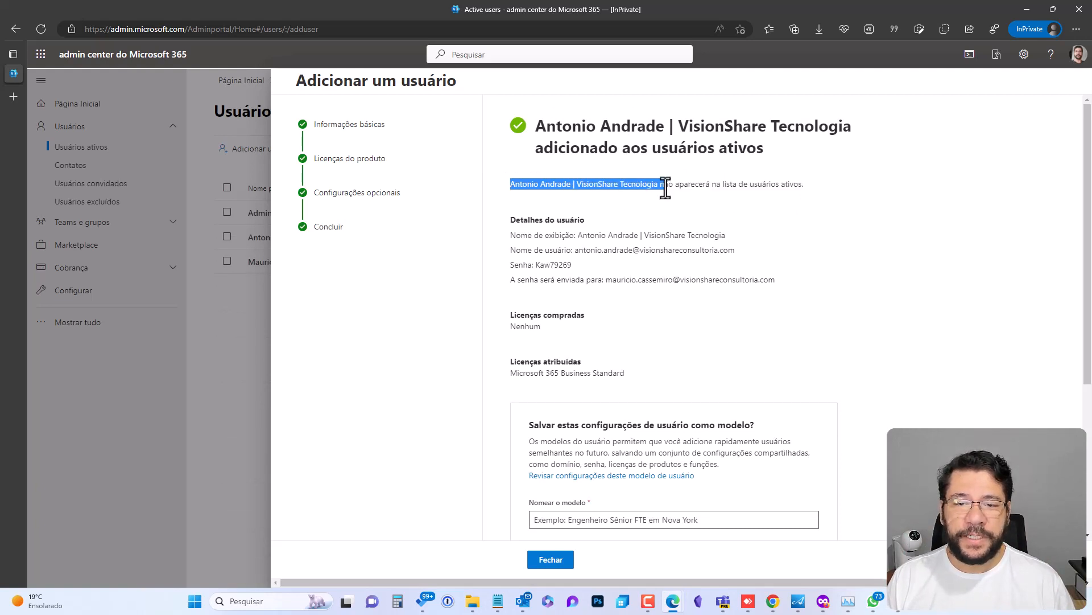
click(551, 267)
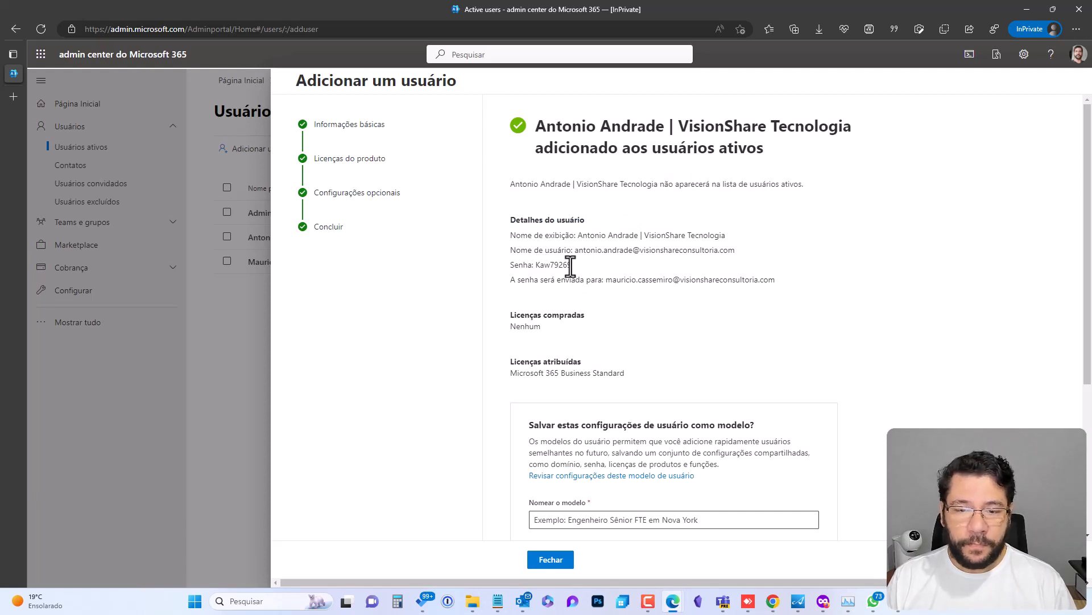
scroll(653, 493, down, 3)
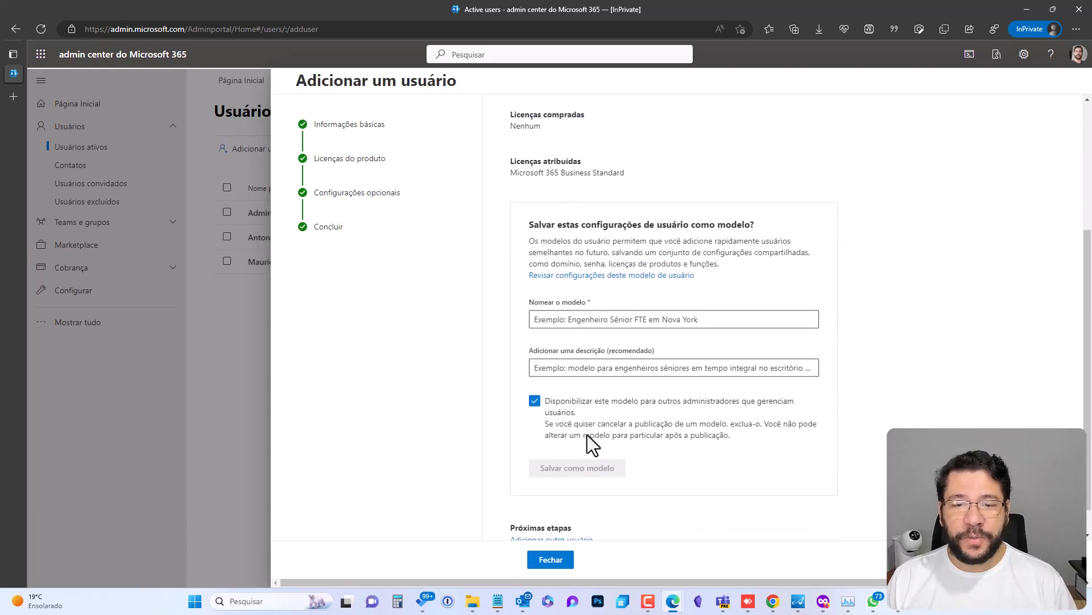
scroll(546, 414, up, 3)
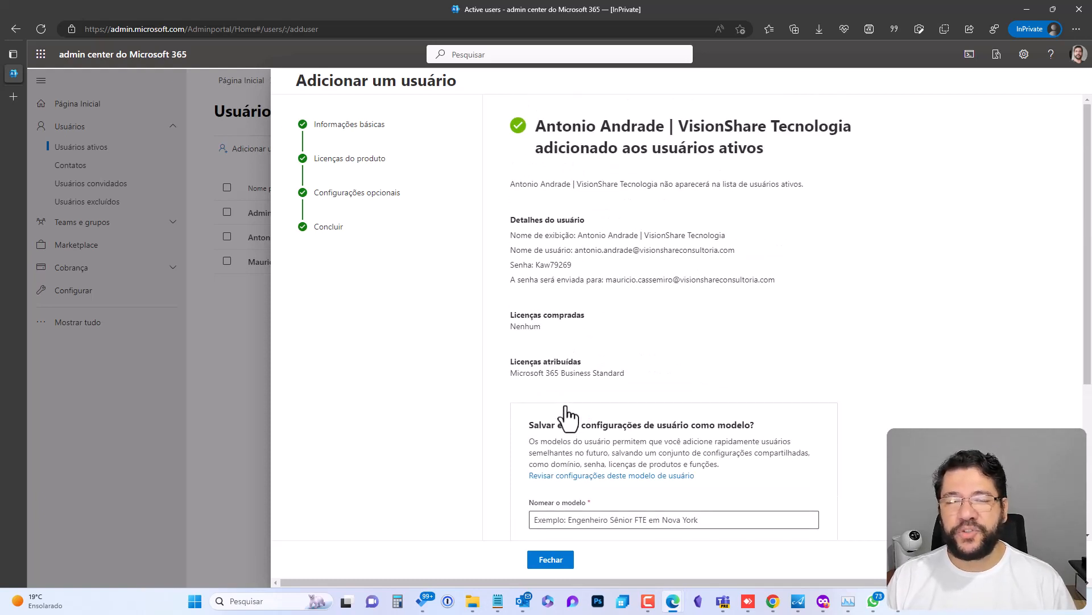
scroll(566, 406, down, 3)
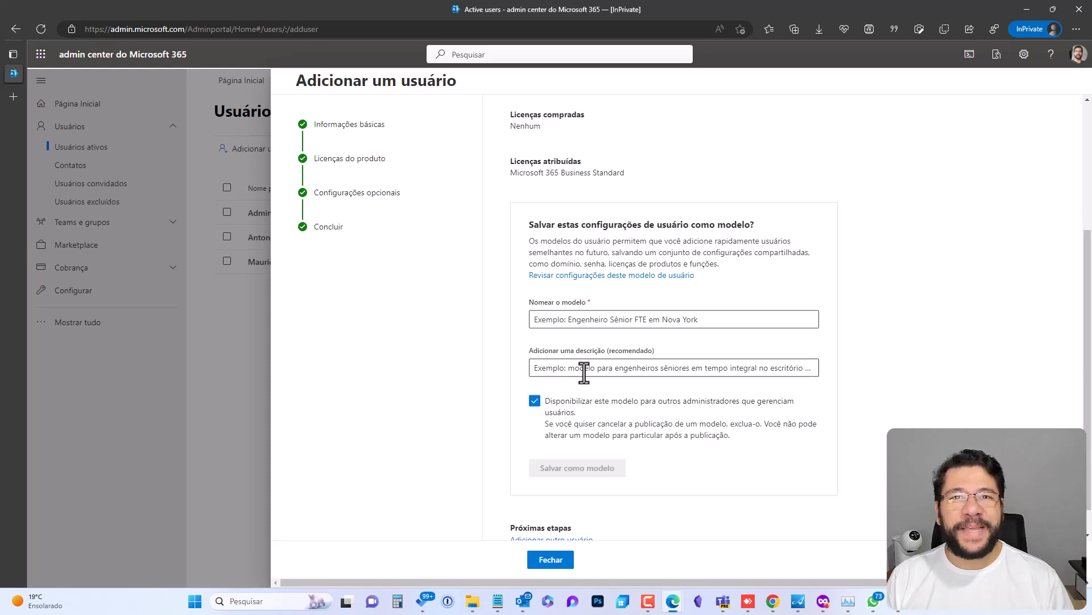
scroll(583, 372, up, 2)
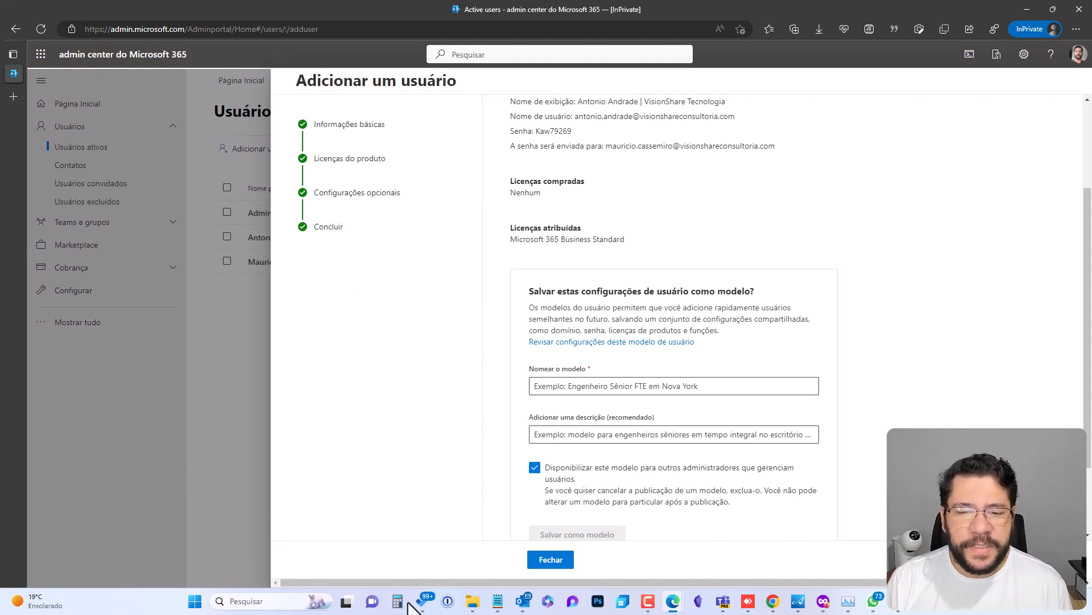
click(535, 467)
scroll(691, 504, up, 1)
scroll(691, 504, up, 1)
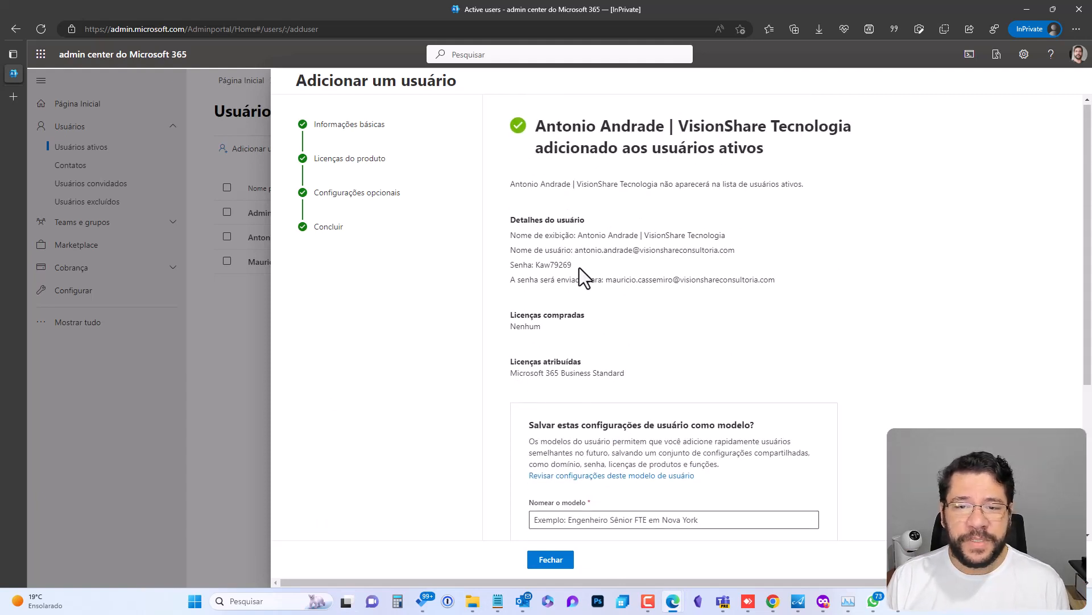
Copy the new account's username and password lines into Notepad, then minimize Notepad
drag(578, 268, 499, 255)
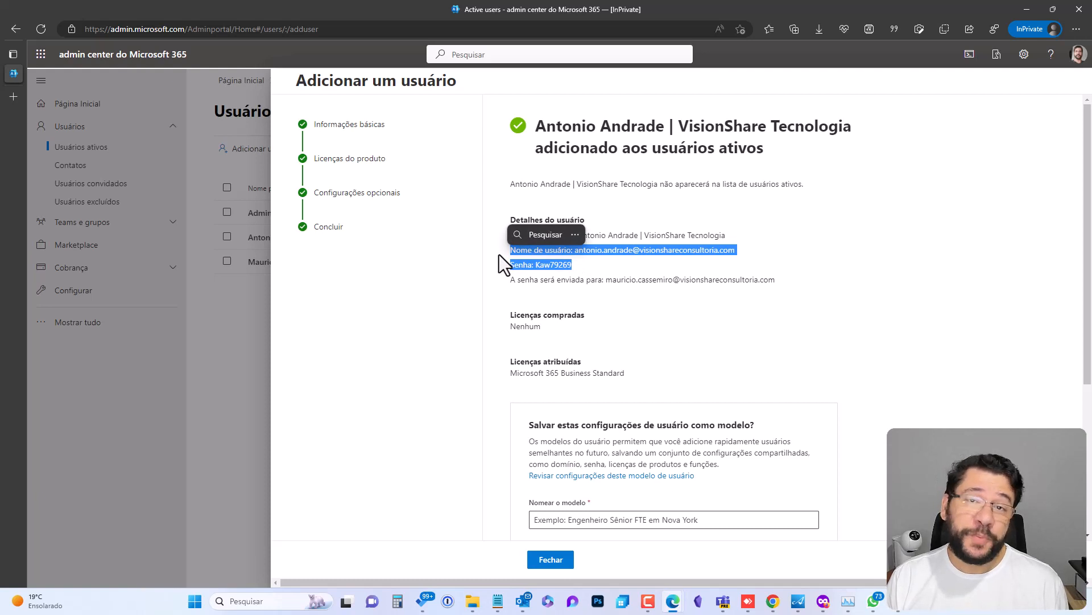
key(ctrl+c)
click(498, 600)
key(ctrl+v)
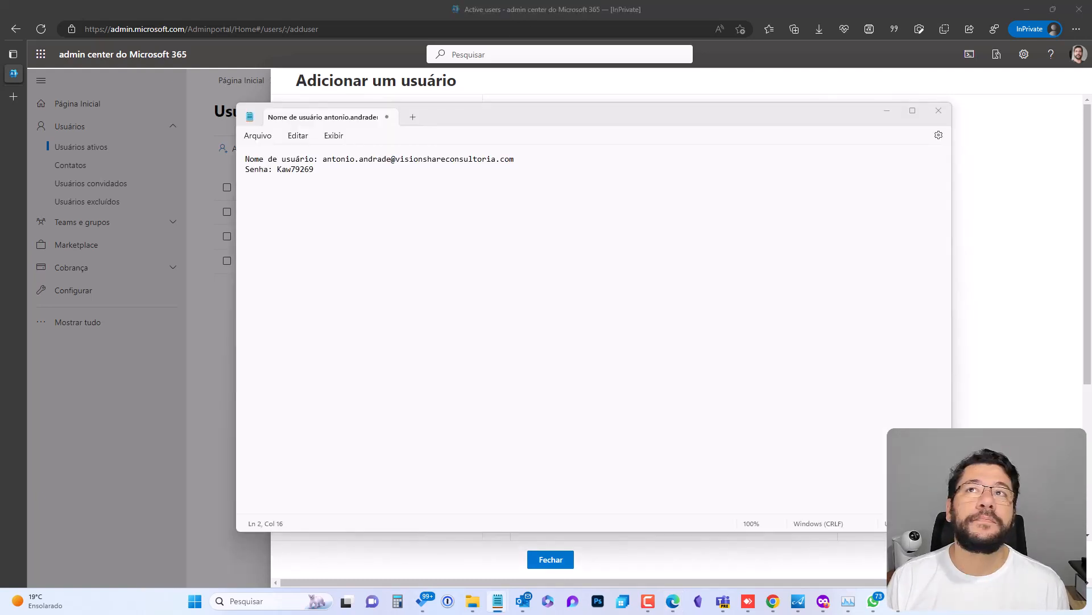
drag(719, 120, 715, 148)
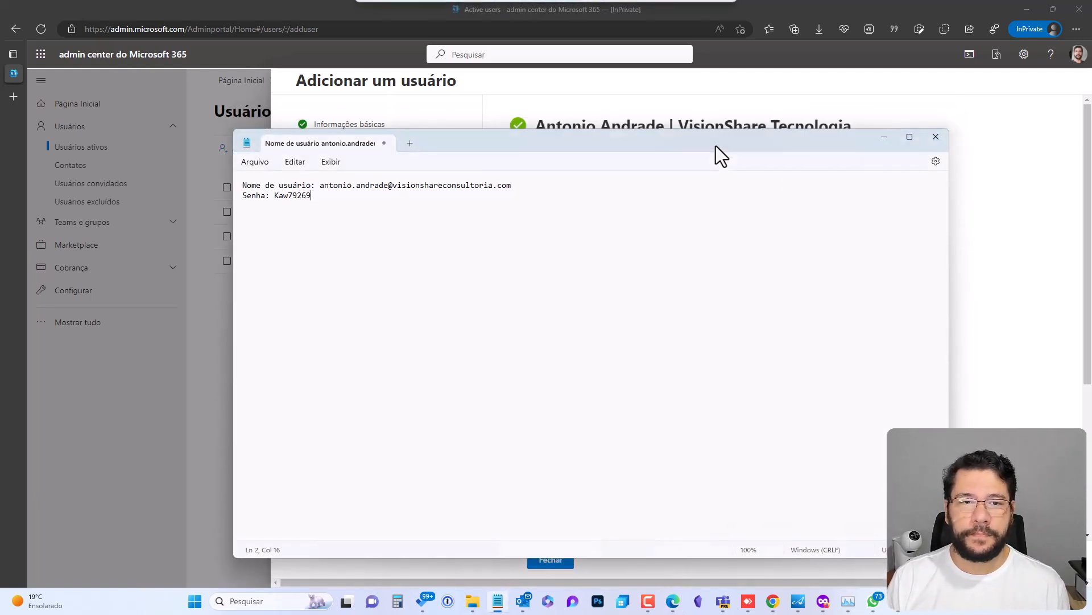
click(883, 138)
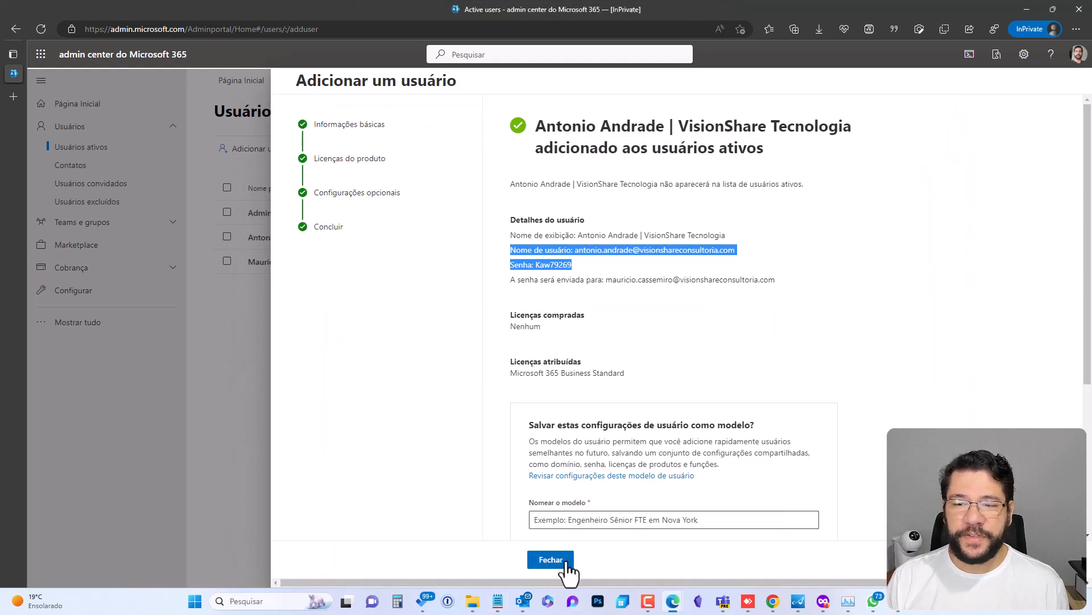
Close the wizard, refresh the Active users list, and widen the Nome para exibição column
click(549, 560)
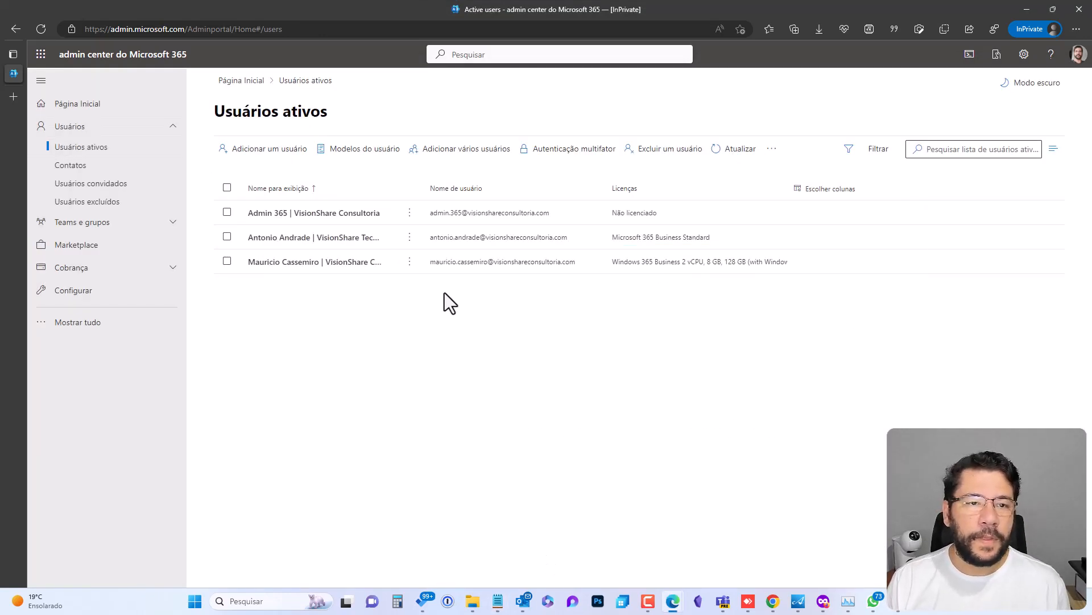
click(739, 152)
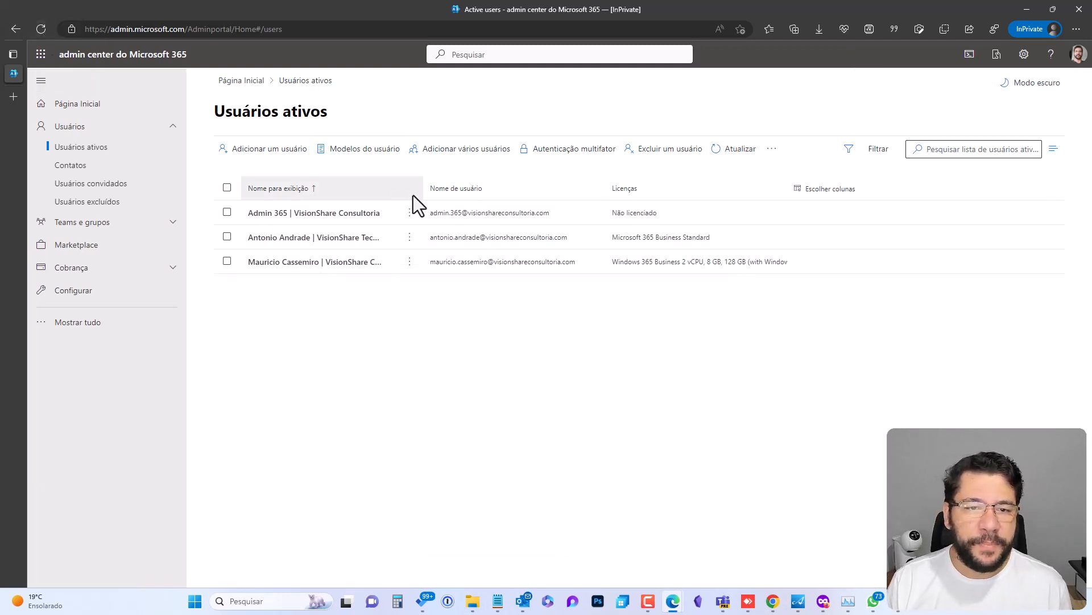
drag(422, 188, 545, 187)
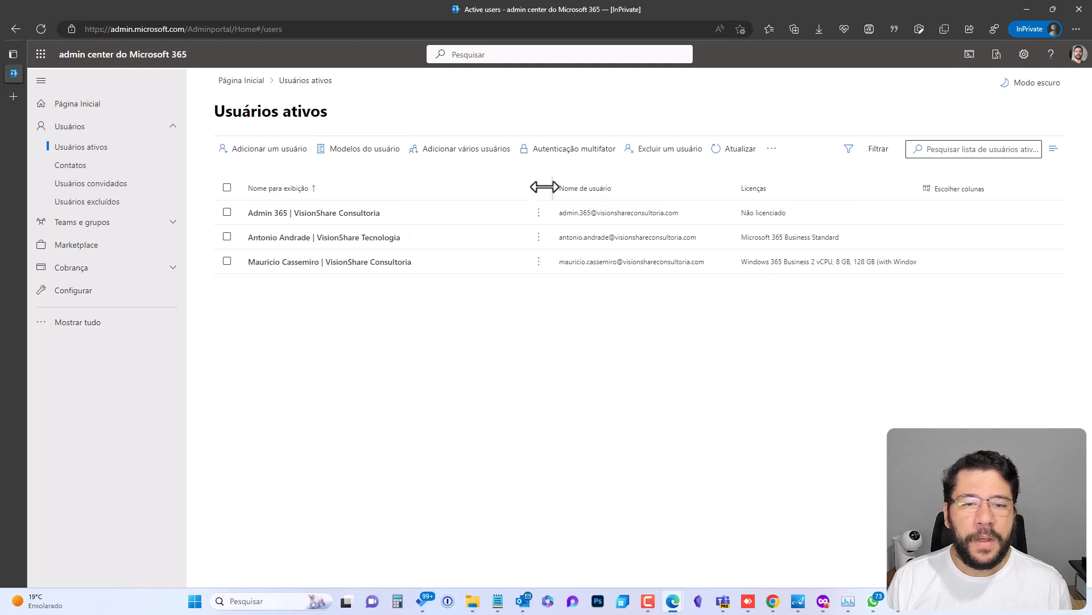
Open the new VisionShare Tecnologia user's details panel and highlight their username
click(273, 242)
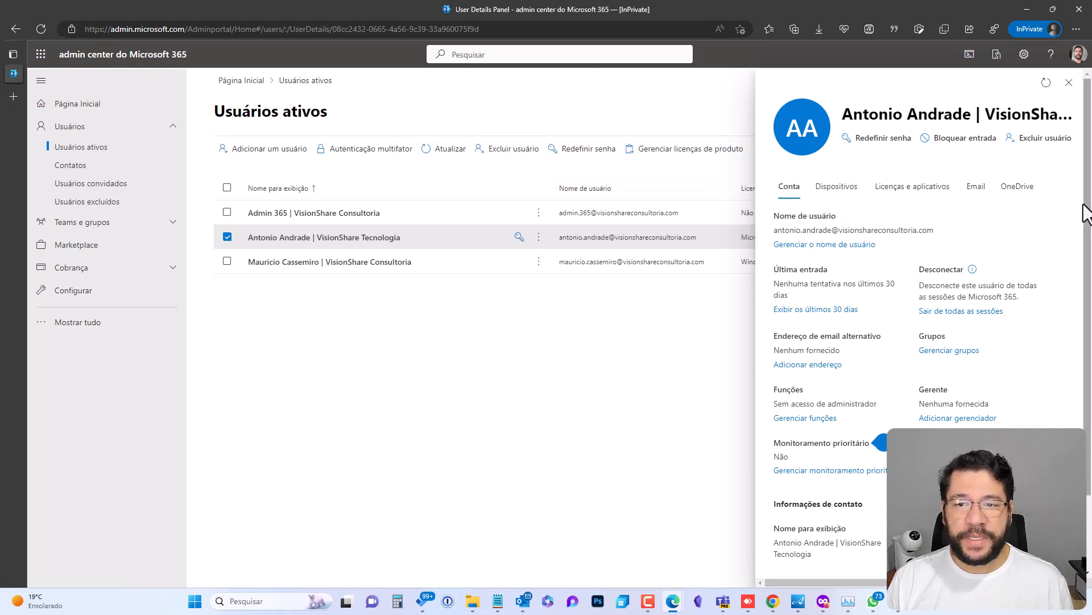
drag(777, 230, 942, 232)
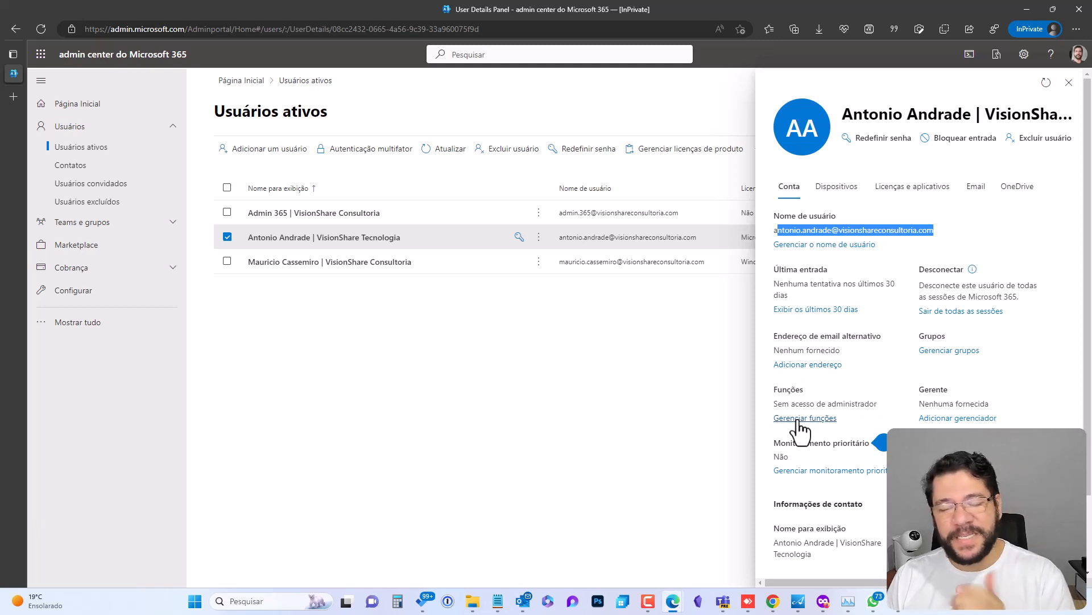
Close the new user's details and open the VisionShare Consultoria user's profile with a photo
scroll(1090, 426, down, 1)
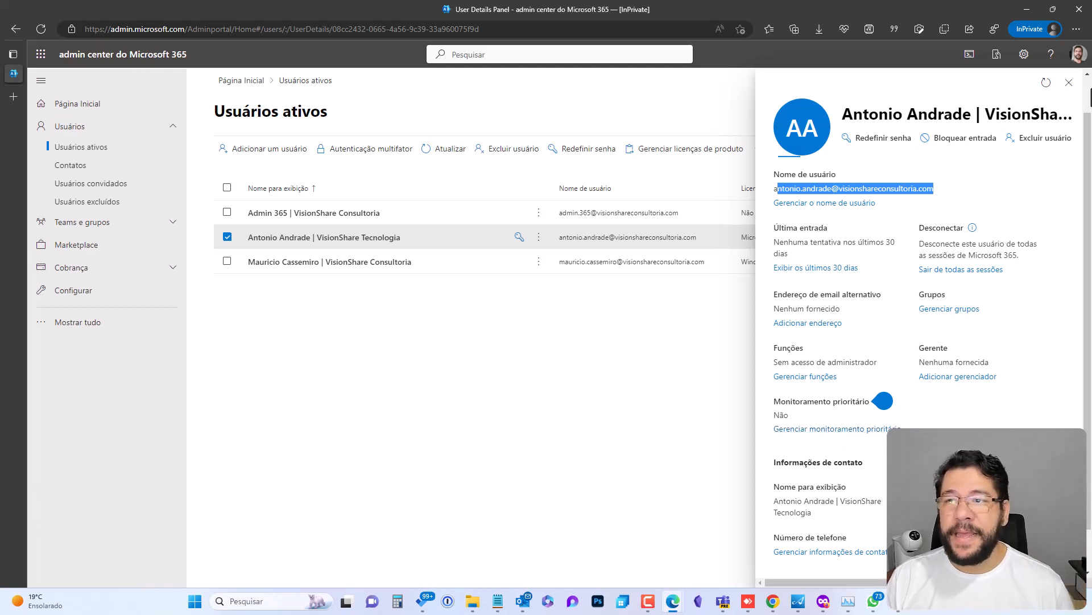
click(1069, 82)
click(301, 264)
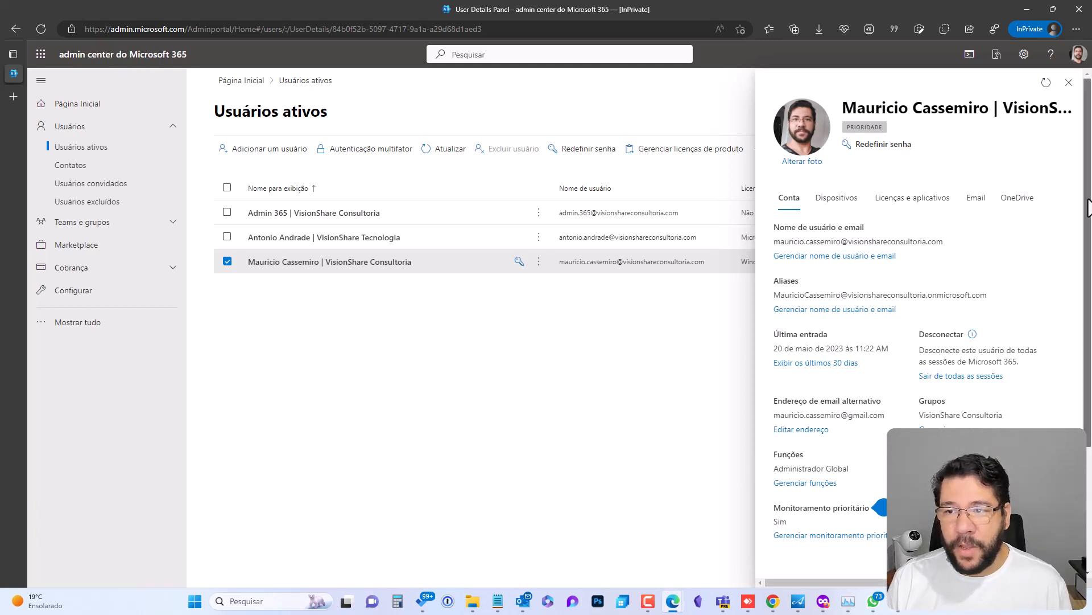
Highlight the other user's alternate e-mail, then reopen the VisionShare Tecnologia user's details
drag(1088, 207, 1088, 220)
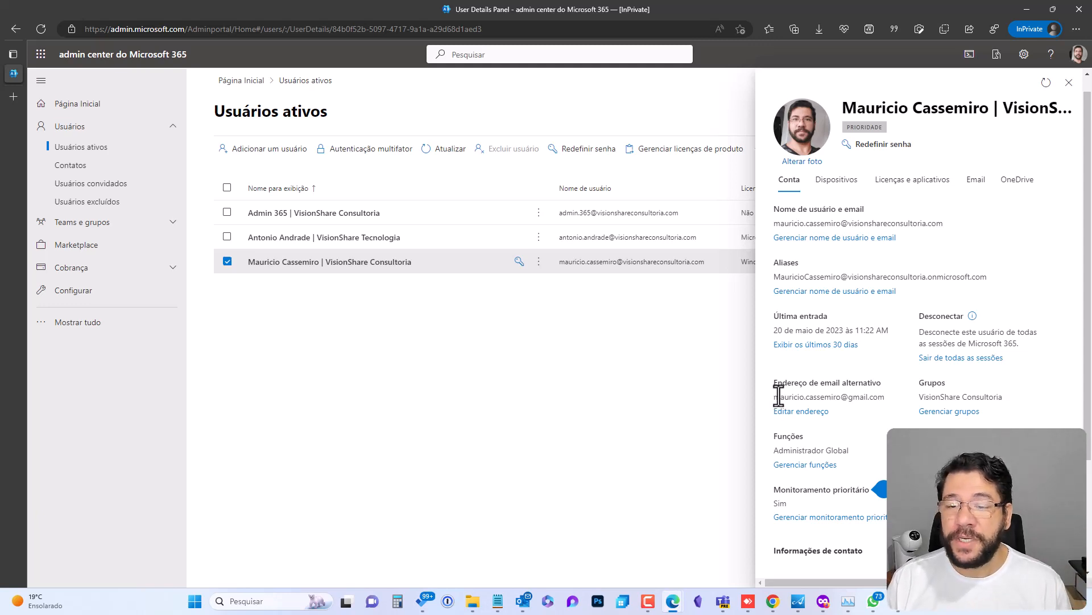
drag(773, 396, 883, 398)
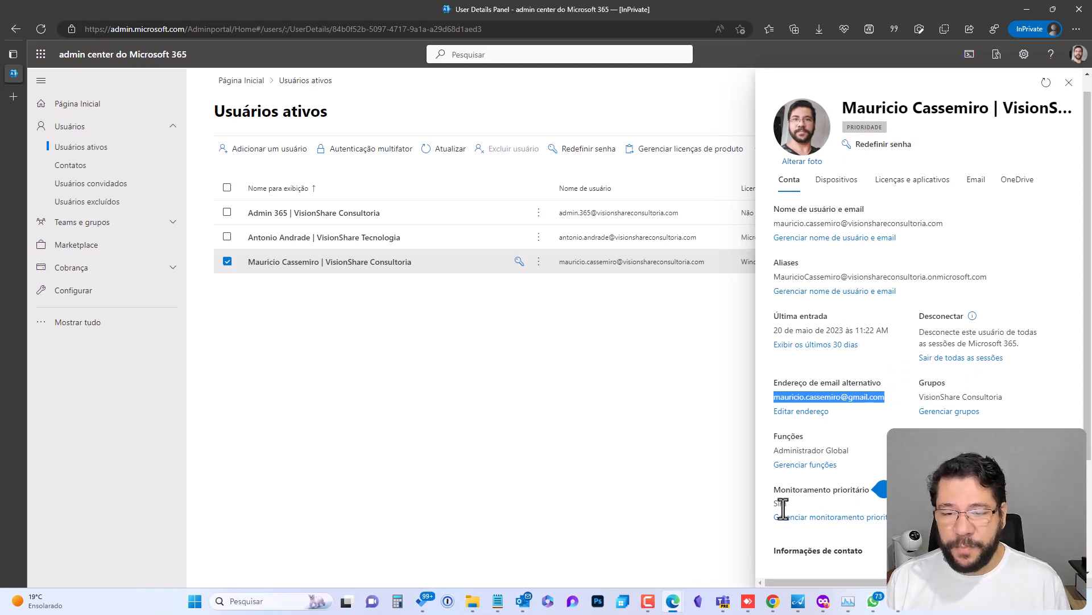
click(338, 245)
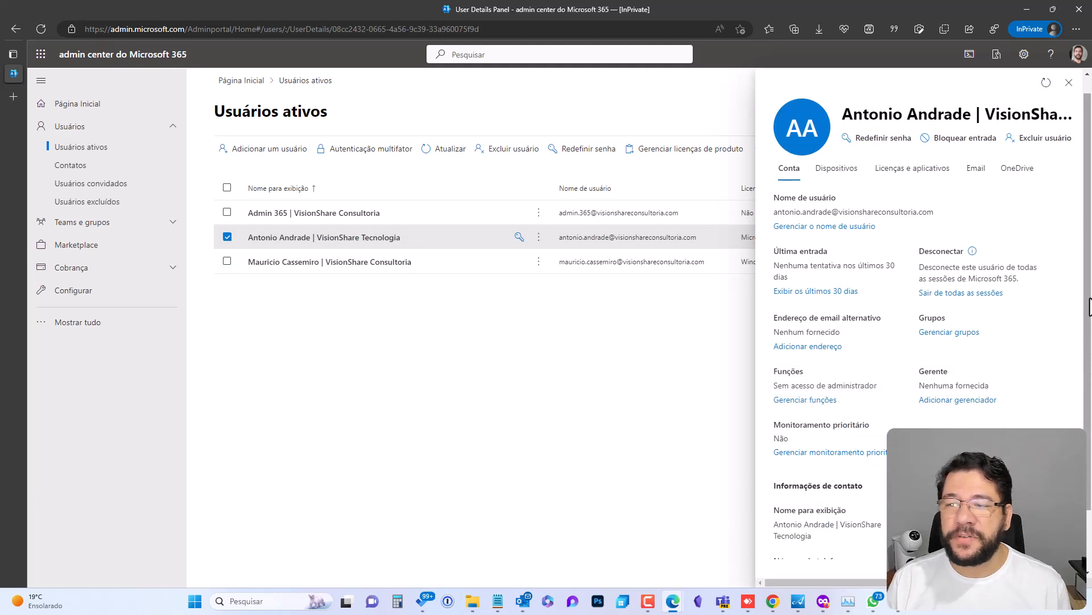
scroll(1090, 307, down, 2)
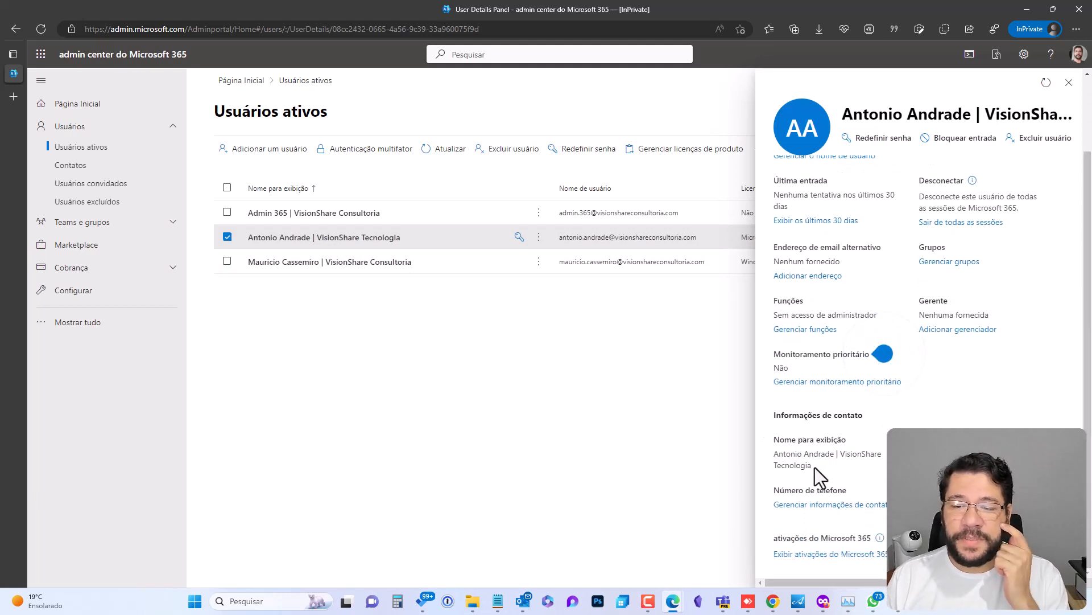
drag(815, 467, 773, 454)
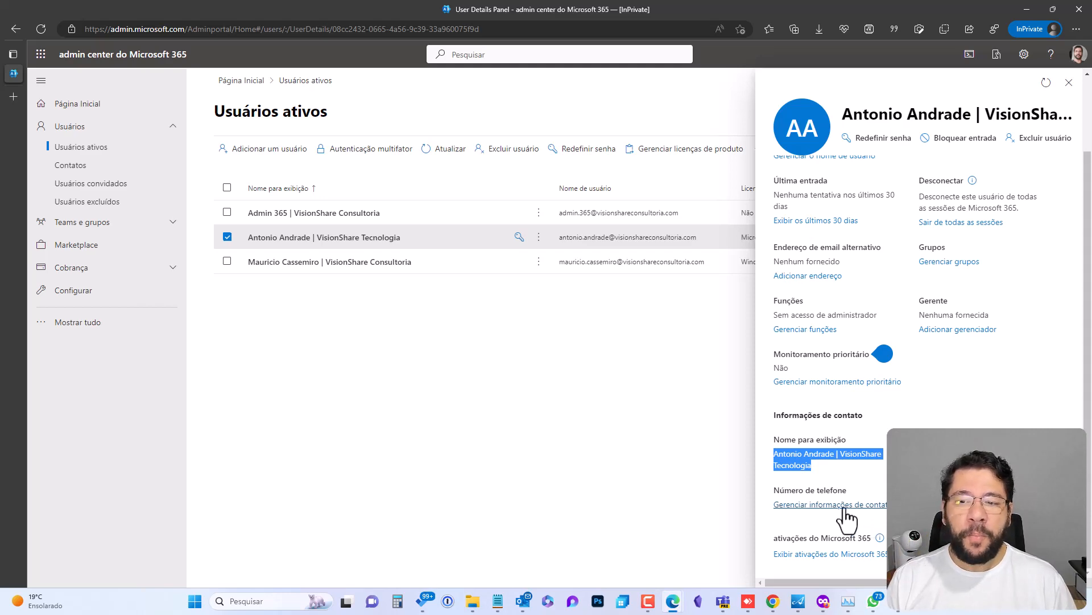
Open the contact-information form and enter job title Analista Comercial and department Comercial
click(845, 507)
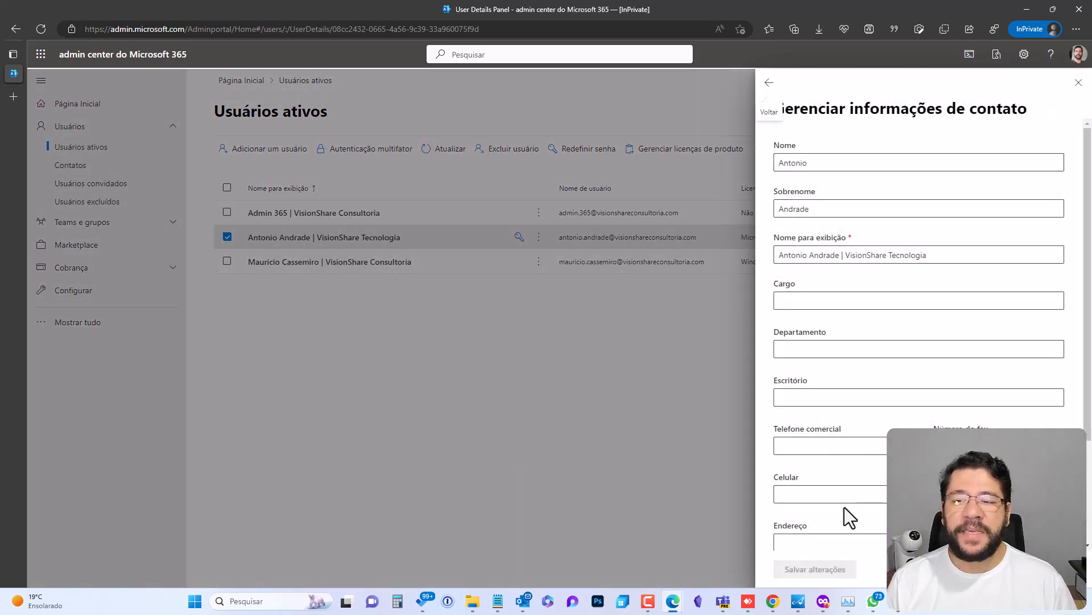
mouse_move(1087, 188)
mouse_down()
mouse_move(1076, 303)
mouse_move(1089, 168)
mouse_up()
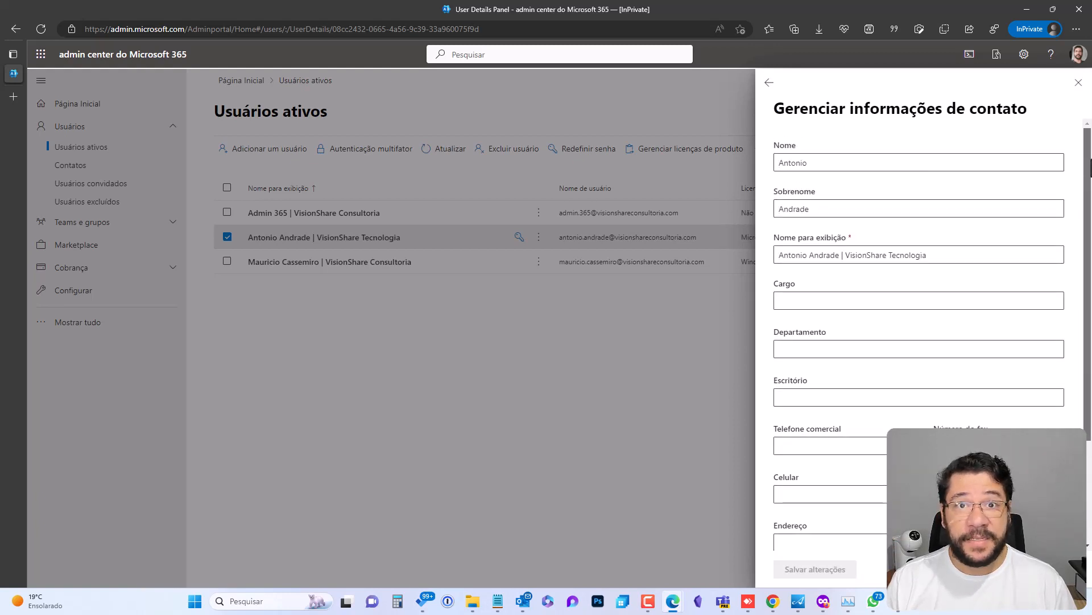
click(804, 300)
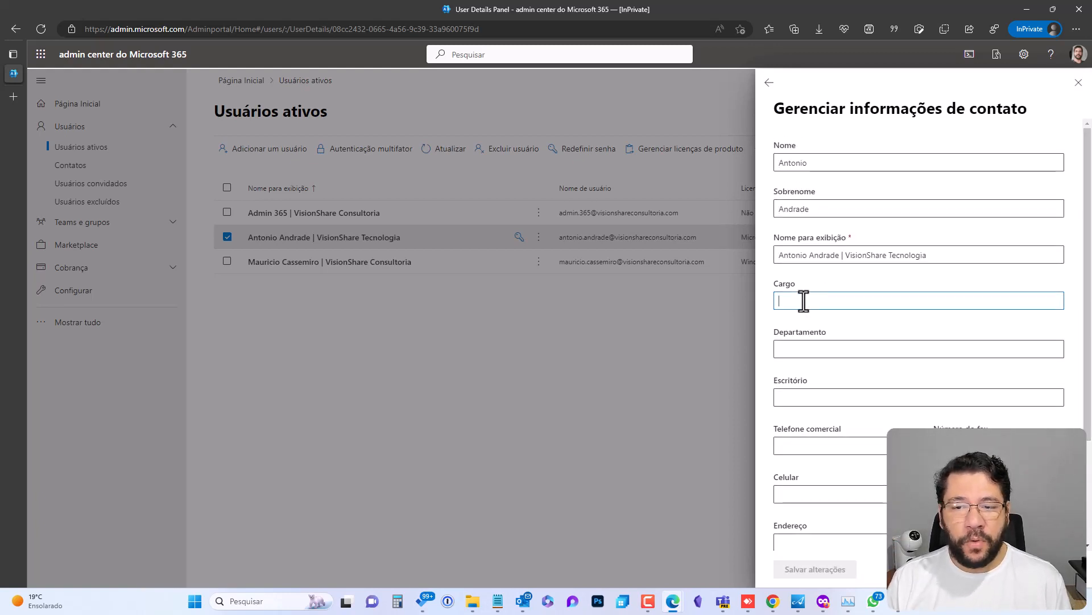
text(A)
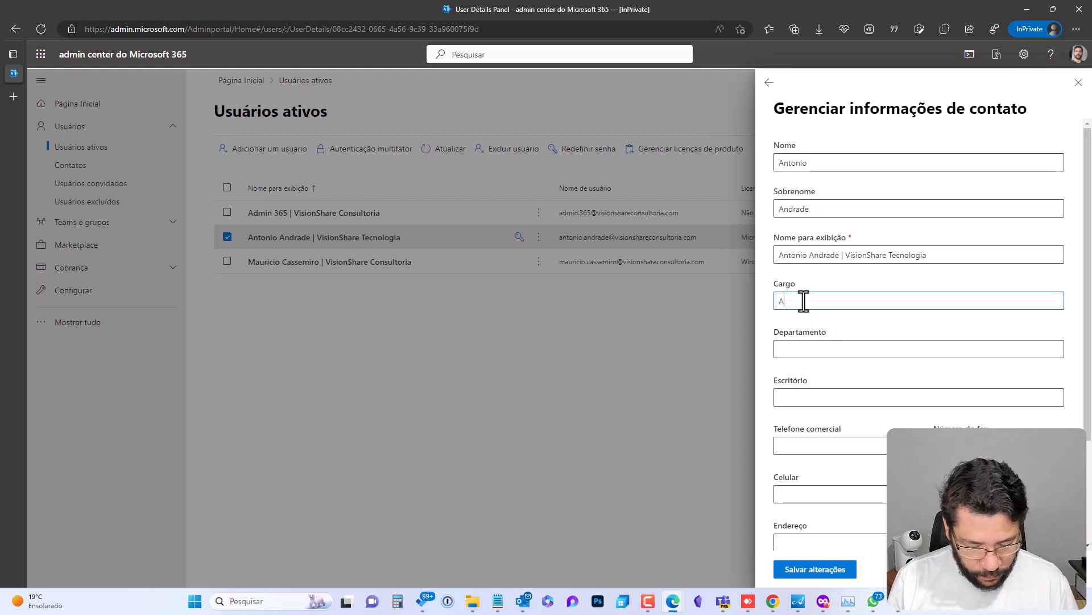
text(nali)
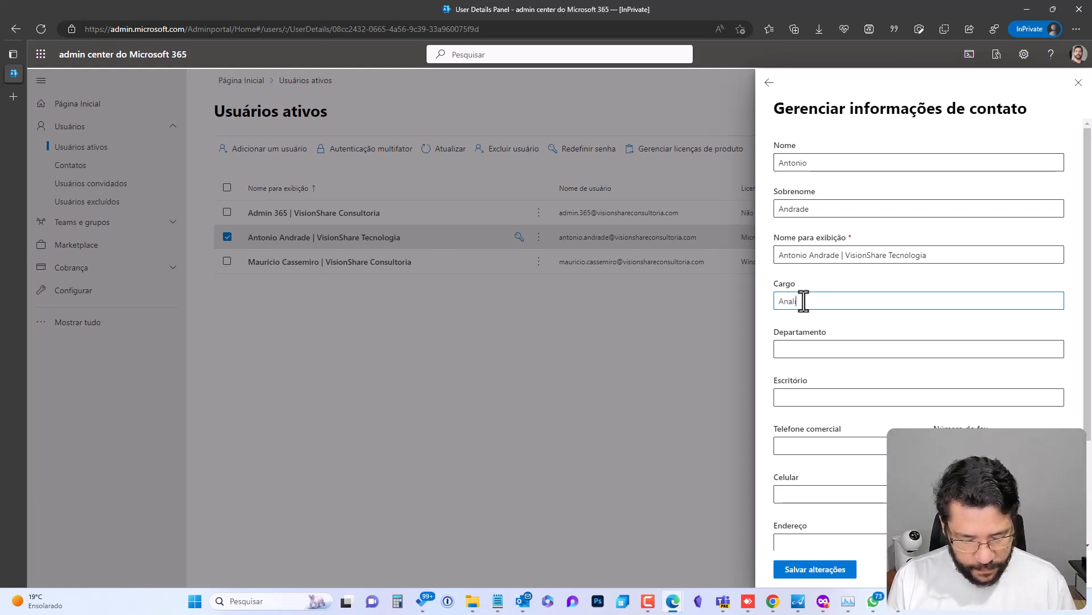
text(sta Comercia)
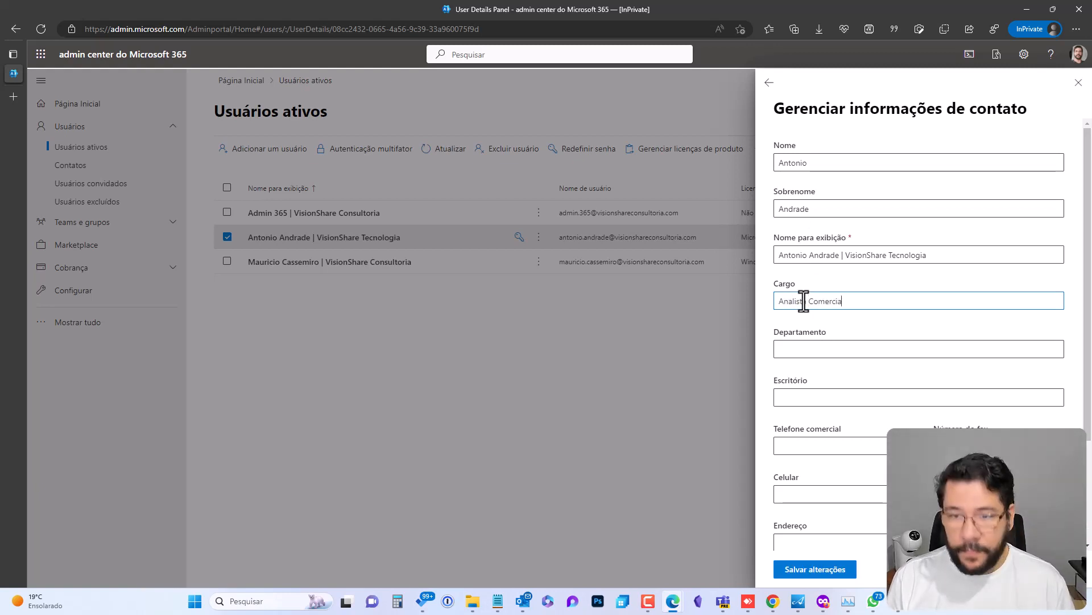
text(l)
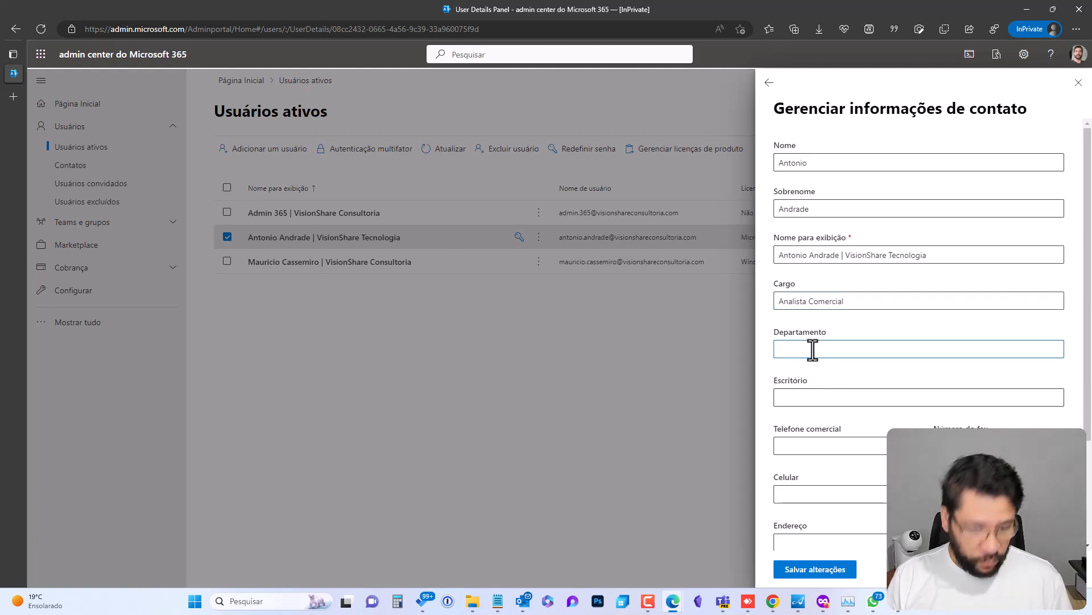
text(Comercial)
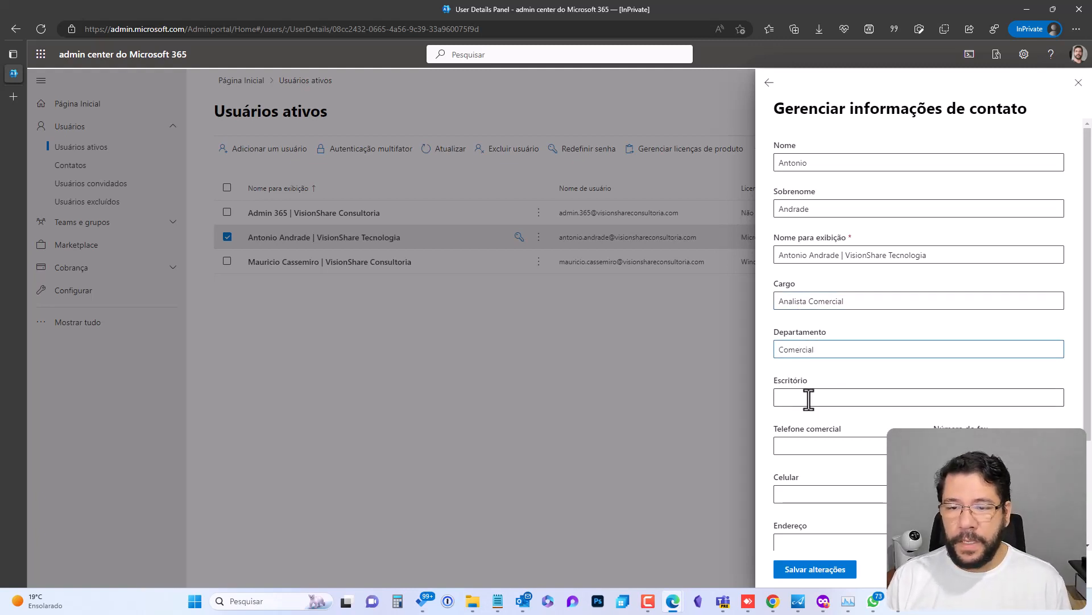
Enter office Itapecerica da Serra and the user's business phone number
click(809, 398)
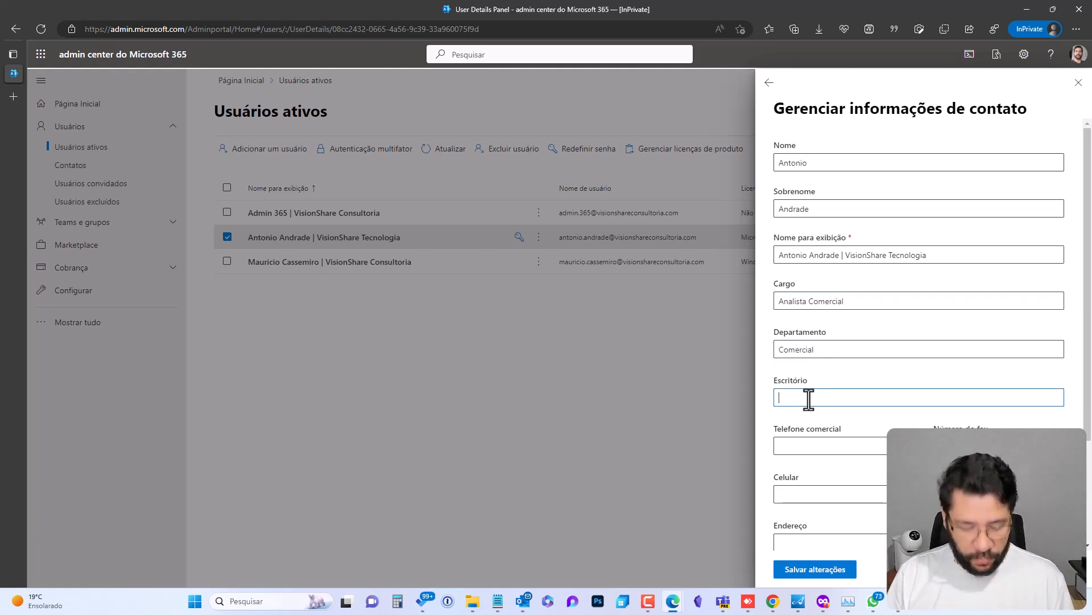
text(Itapecerica )
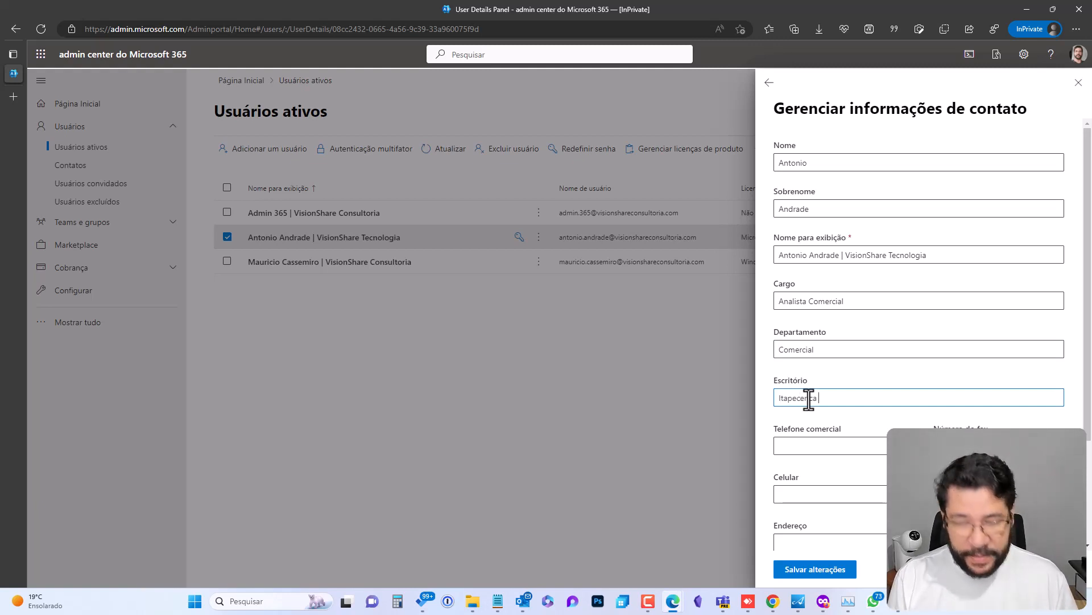
text(da Serra)
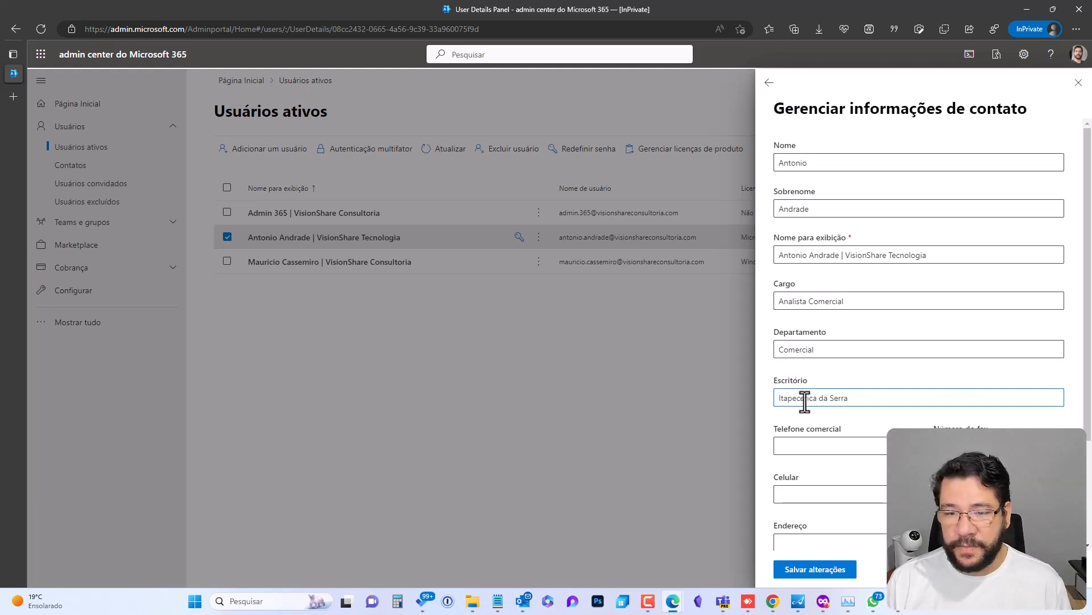
click(830, 447)
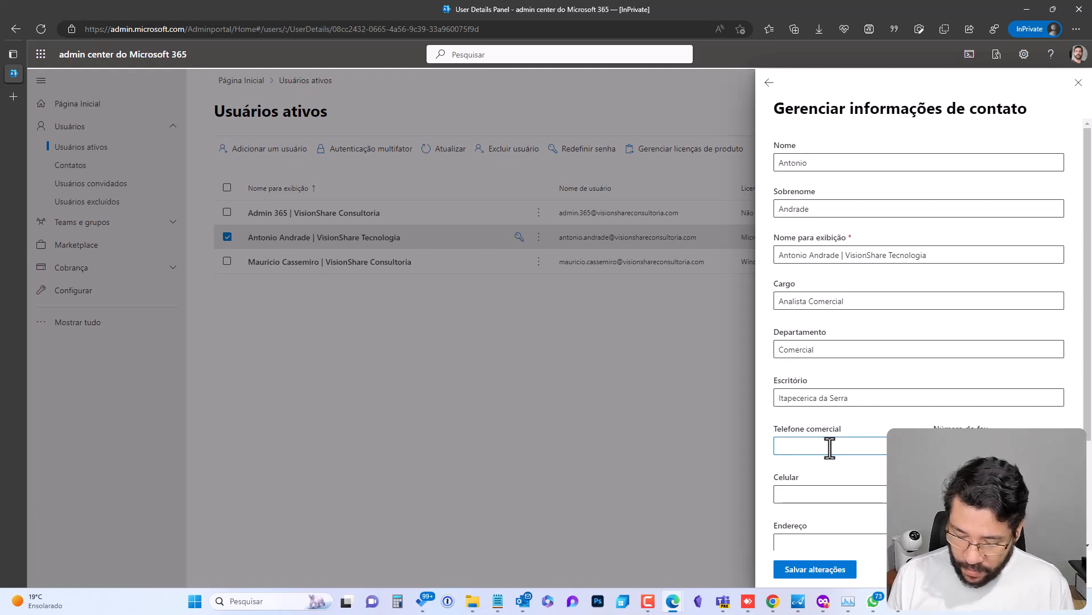
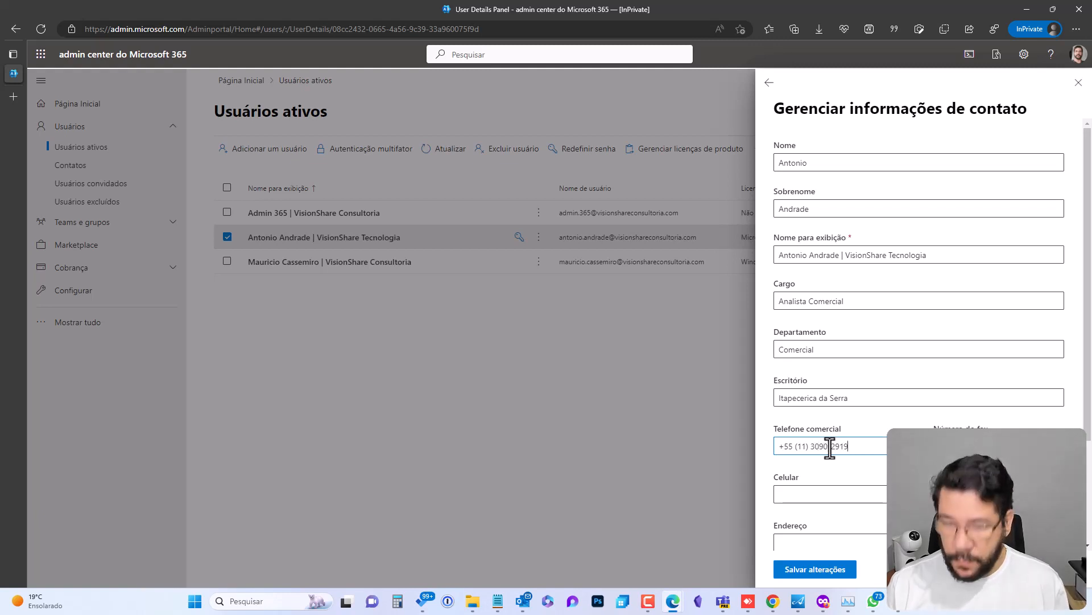
click(15, 97)
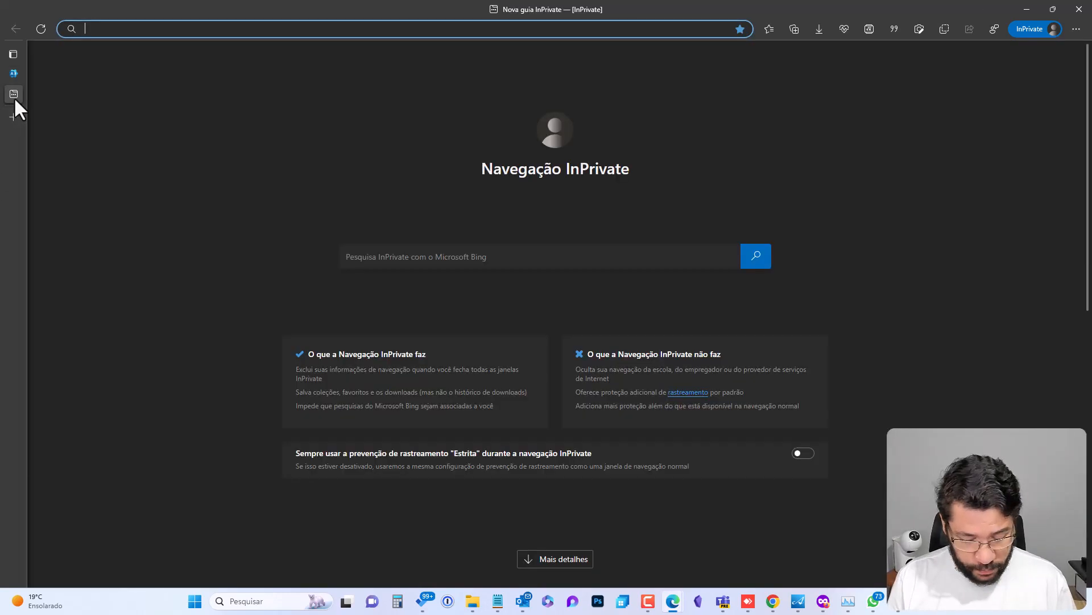
Load visionsharetecnologia.com.br in the InPrivate tab, then return to the User Details Panel
text(visionsharete)
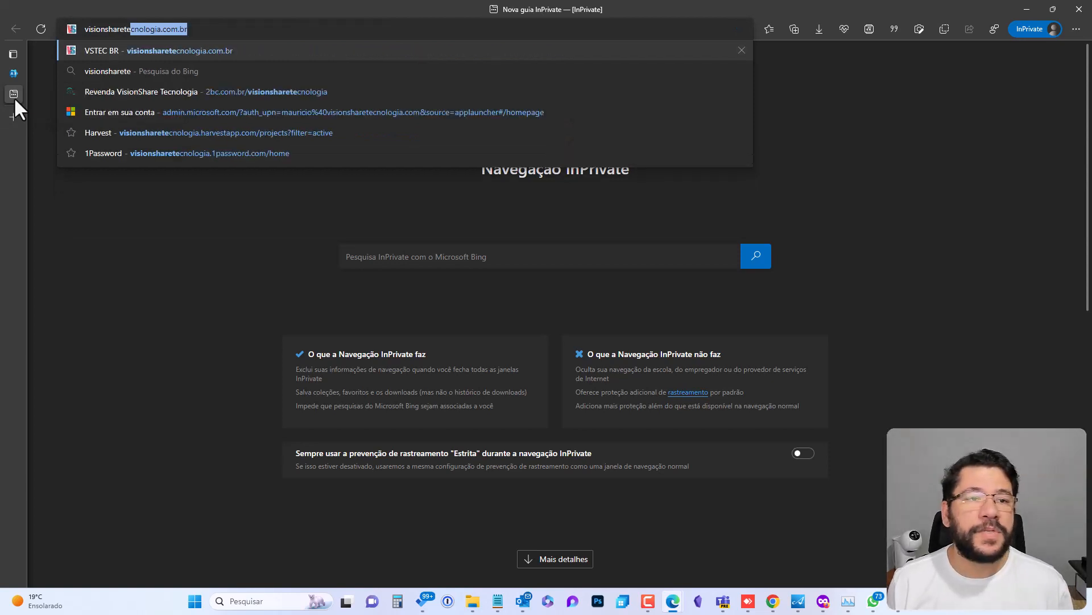
key(Return)
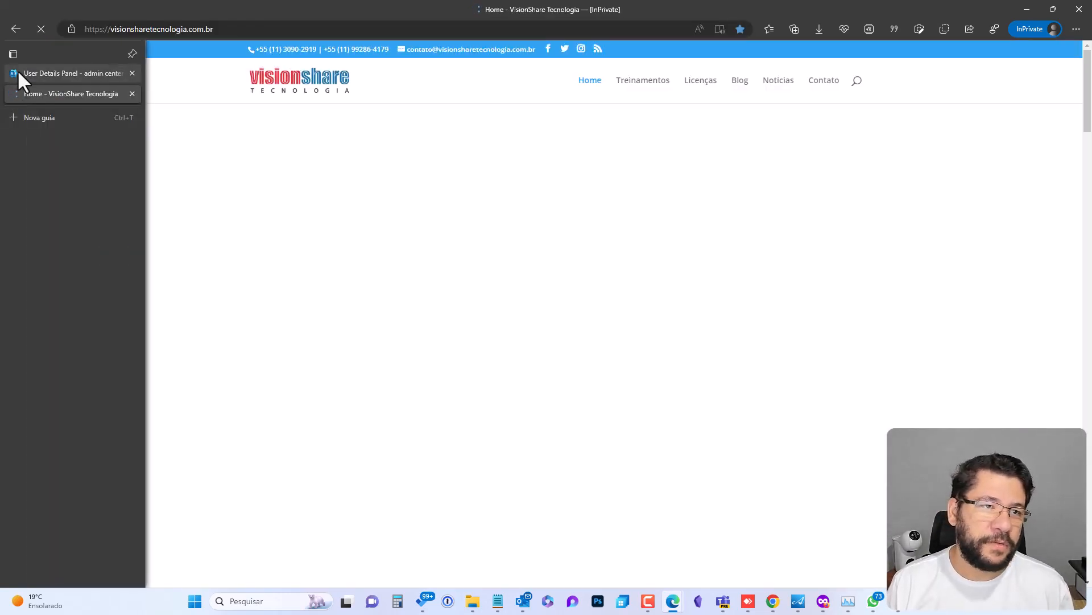
click(18, 72)
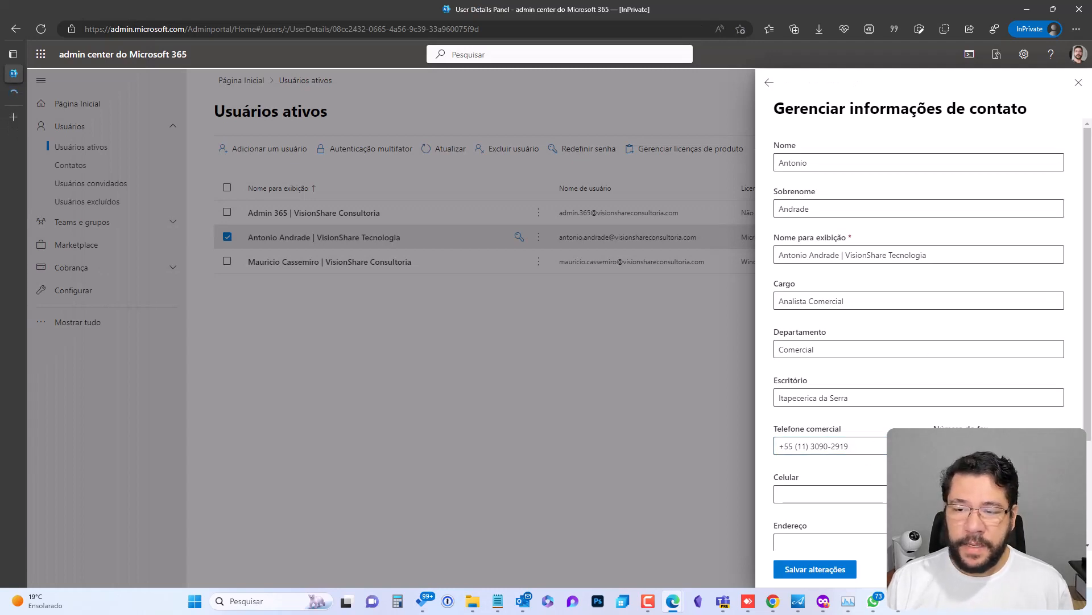
Enter the user's mobile number in the Celular field, leaving Fax empty
scroll(950, 296, down, 2)
click(991, 313)
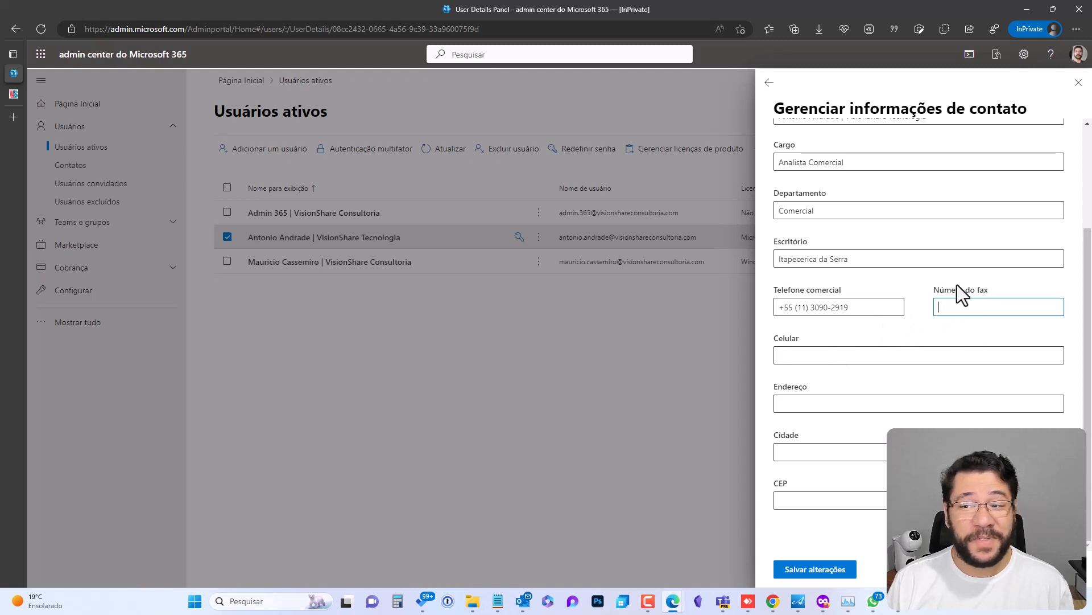
click(881, 347)
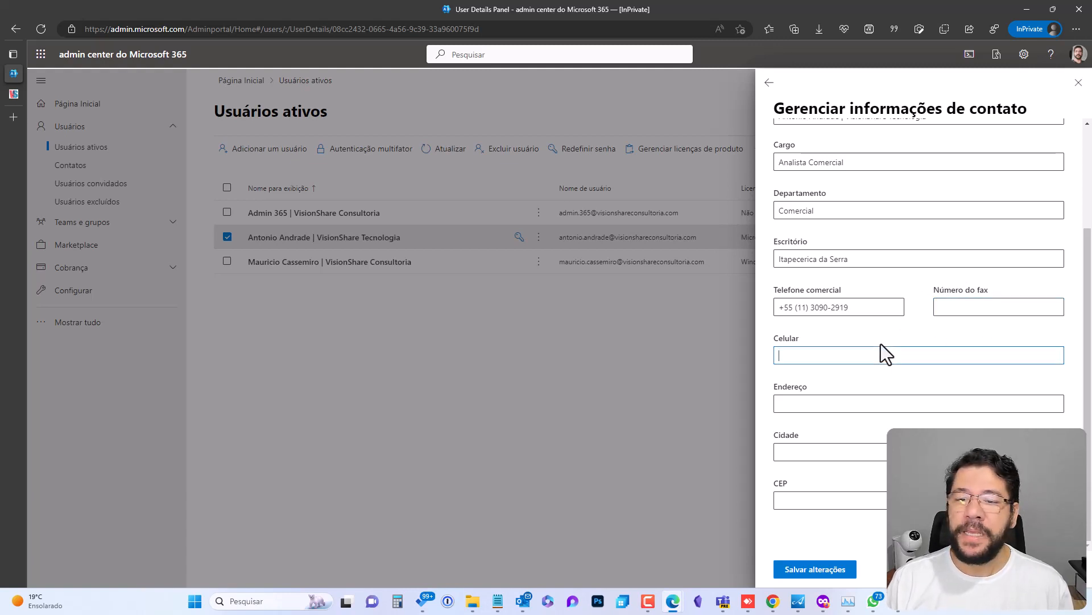
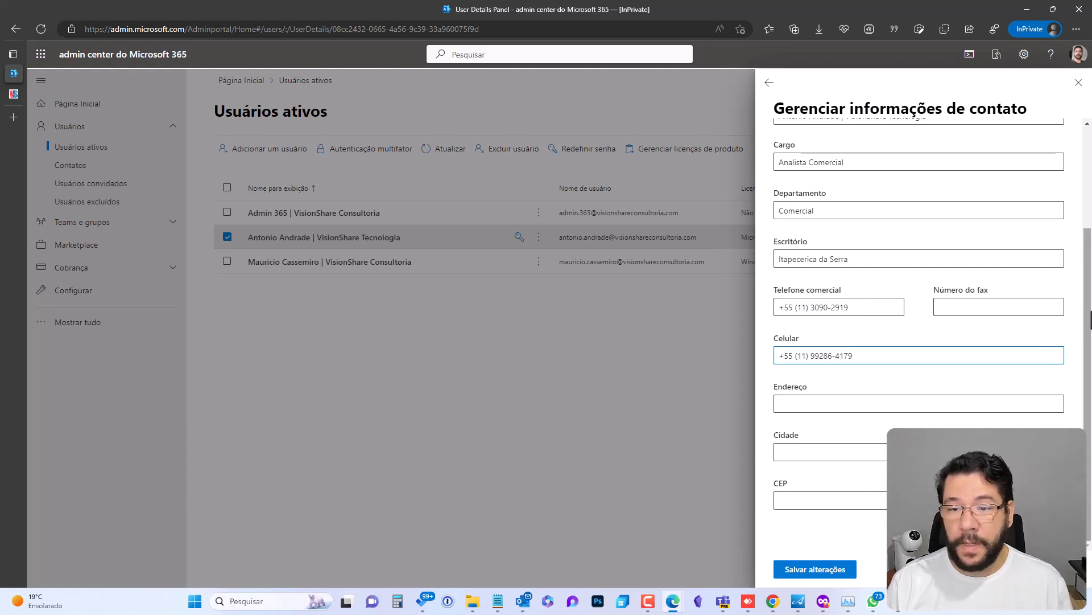
click(829, 405)
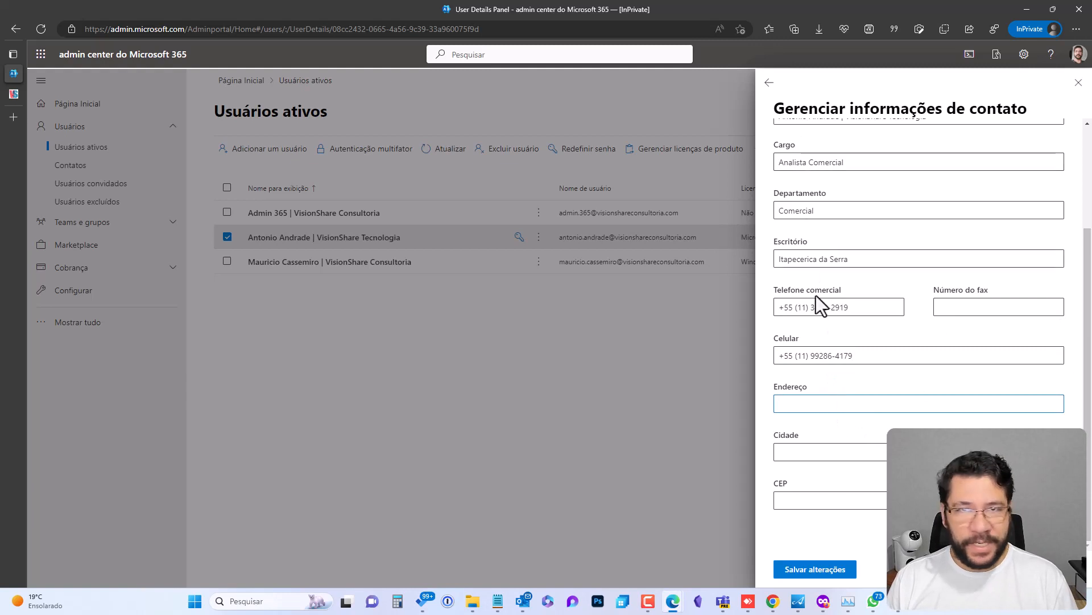
Review the user's contact form and display name, then scroll down to the Endereço fields
scroll(823, 371, up, 3)
drag(934, 254, 769, 259)
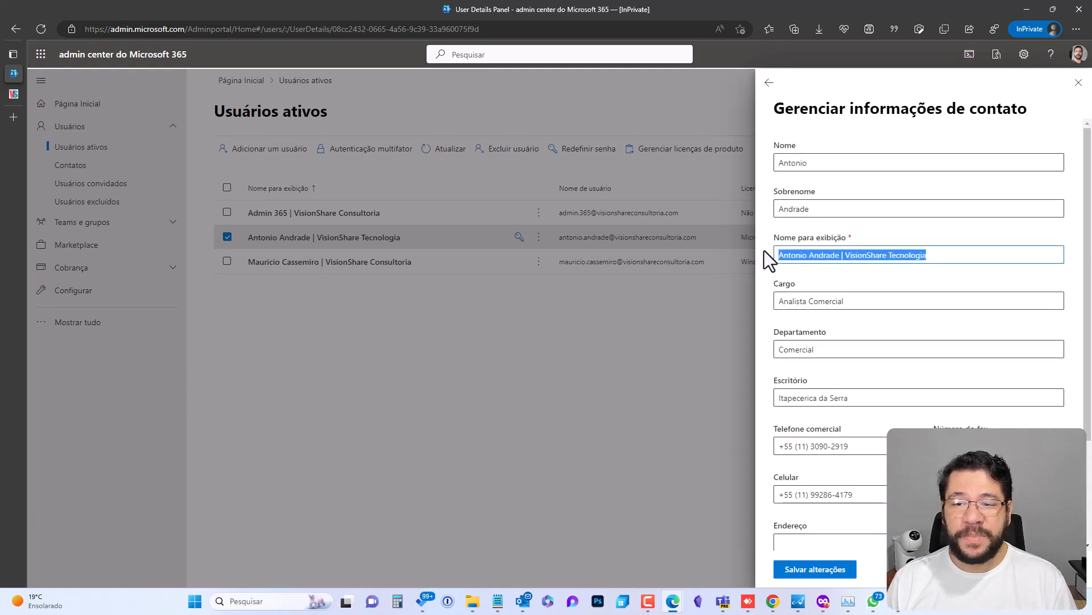
scroll(919, 330, down, 2)
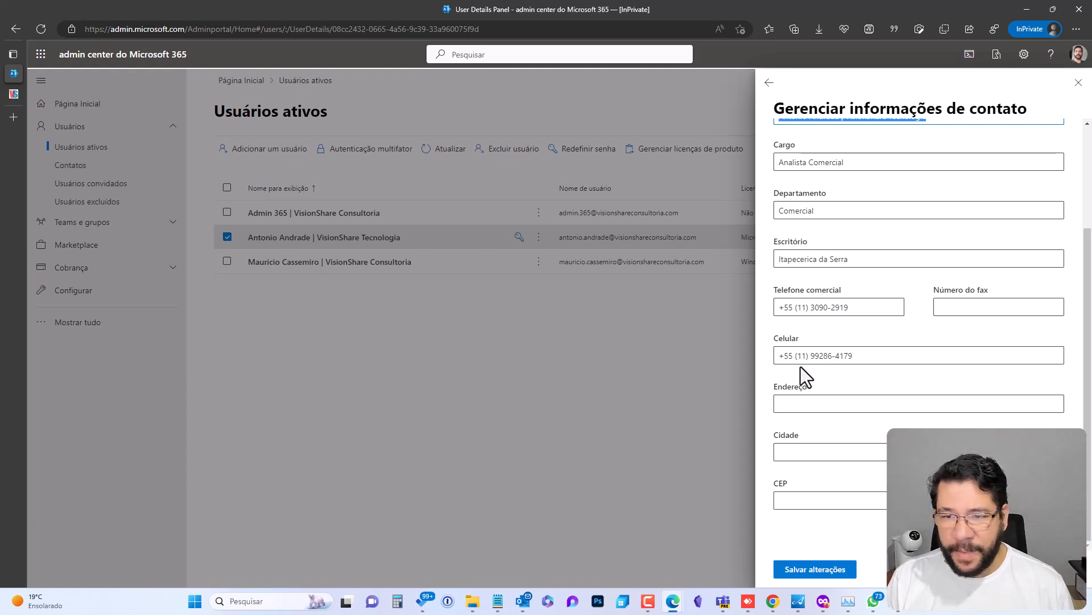
scroll(800, 366, up, 1)
scroll(801, 367, up, 2)
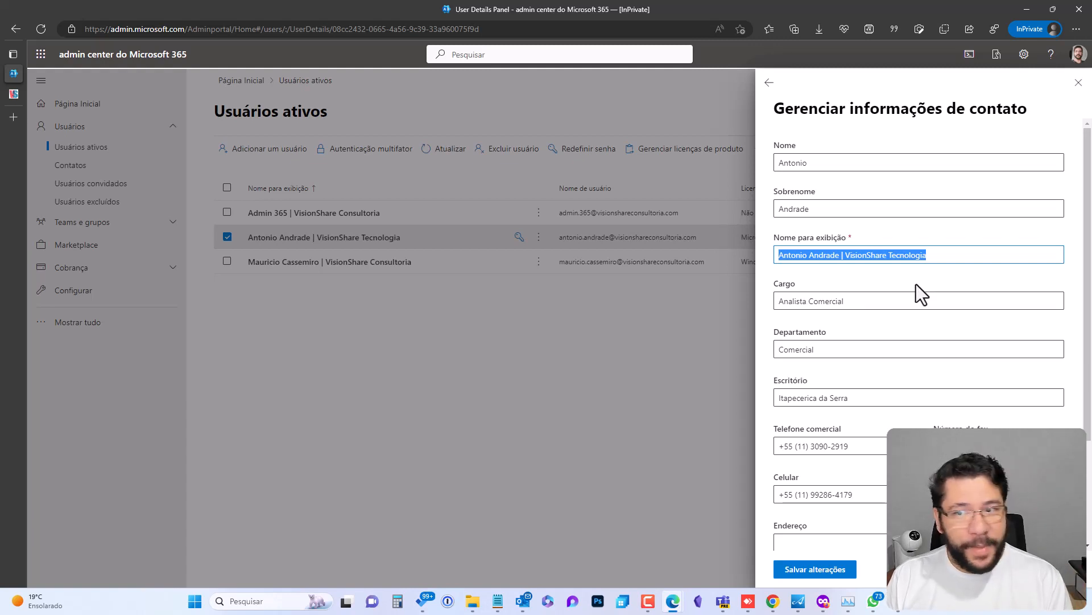
click(906, 240)
triple_click(880, 259)
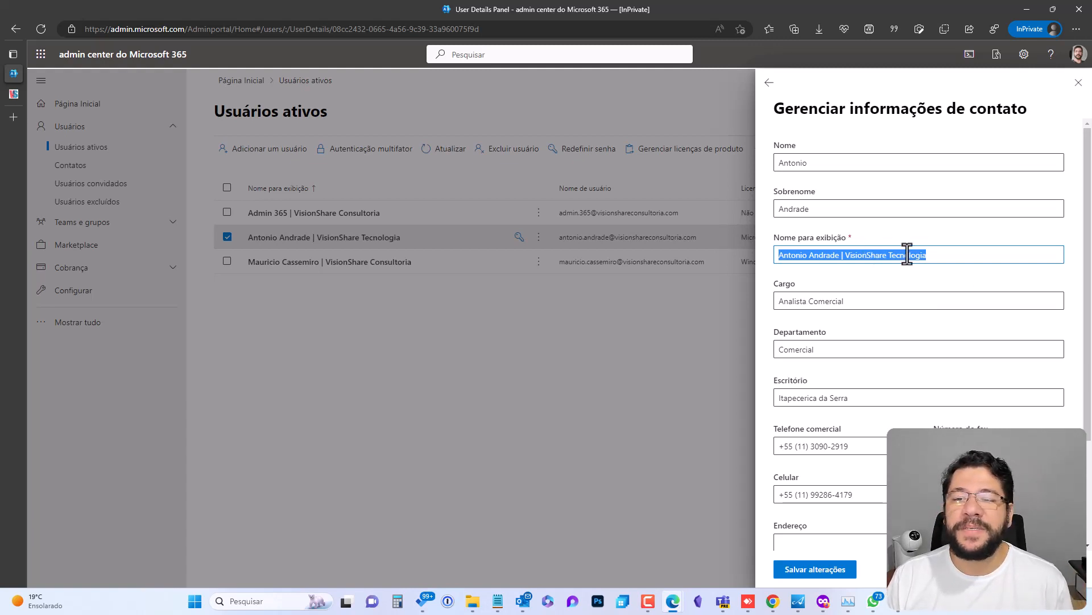
click(975, 259)
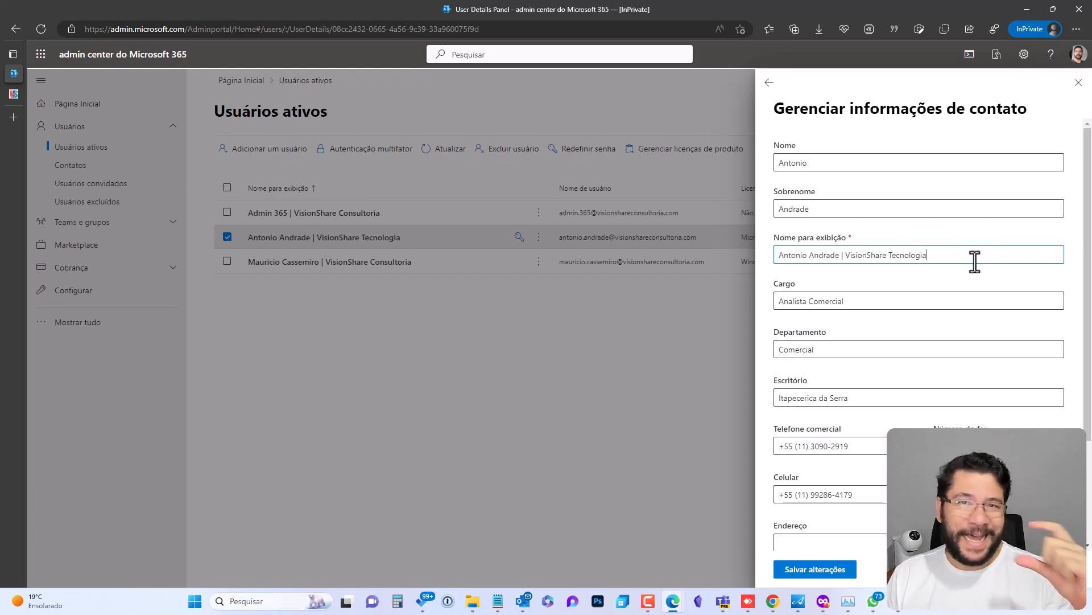
drag(1087, 244, 1084, 301)
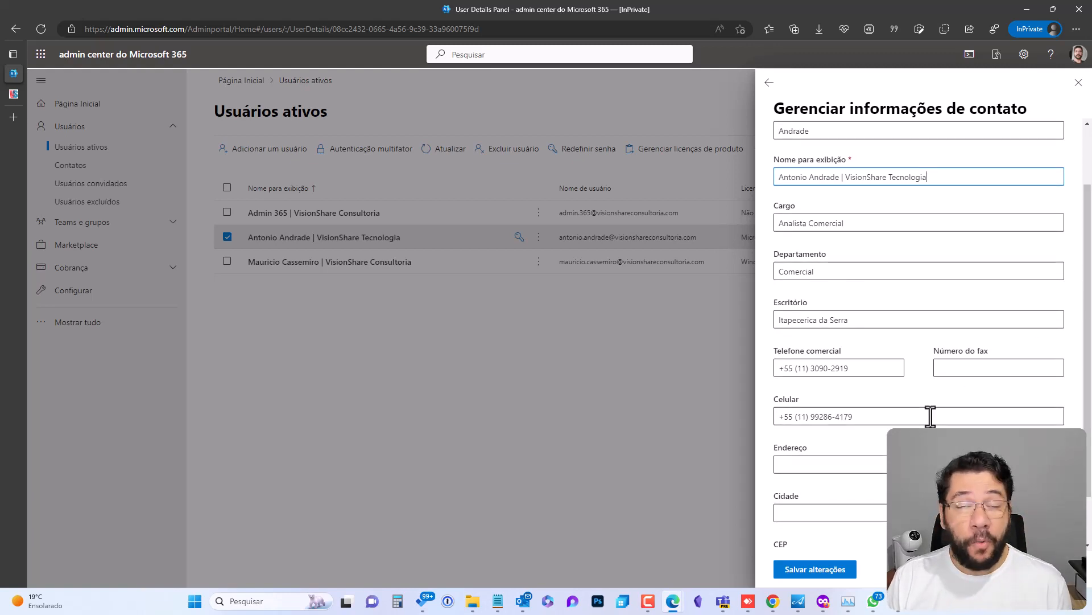
Fill in the user's street address, city, state SP and CEP postal code
click(808, 463)
scroll(808, 464, down, 1)
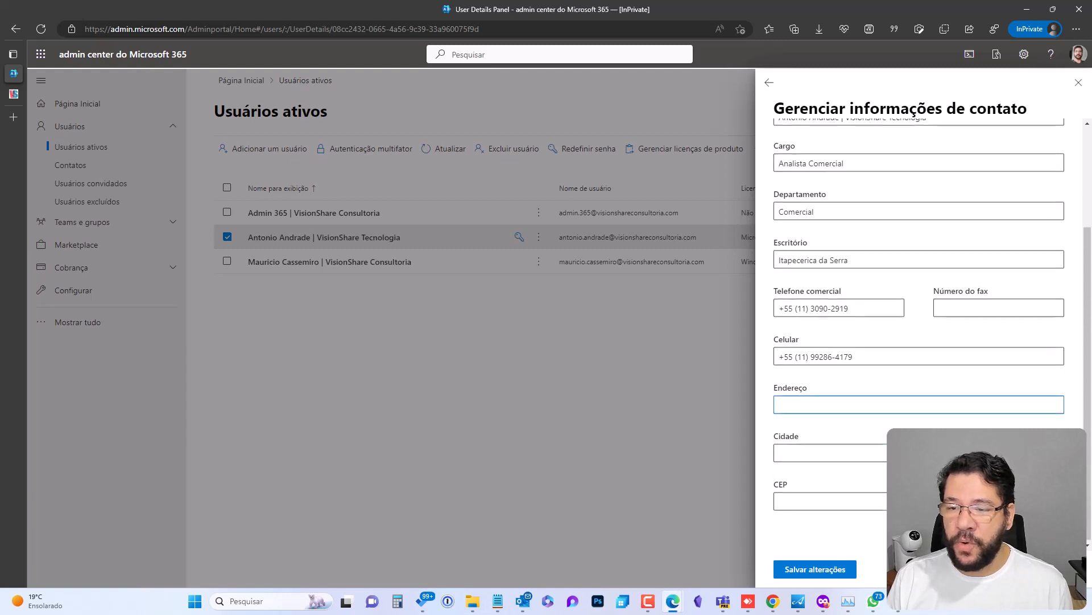
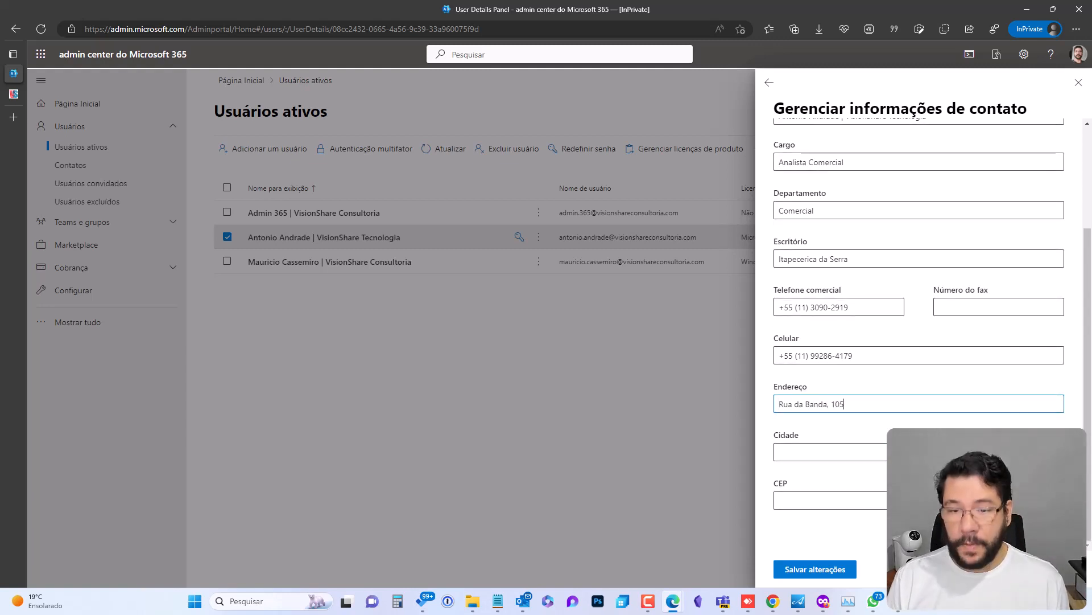
click(862, 459)
text(Itap)
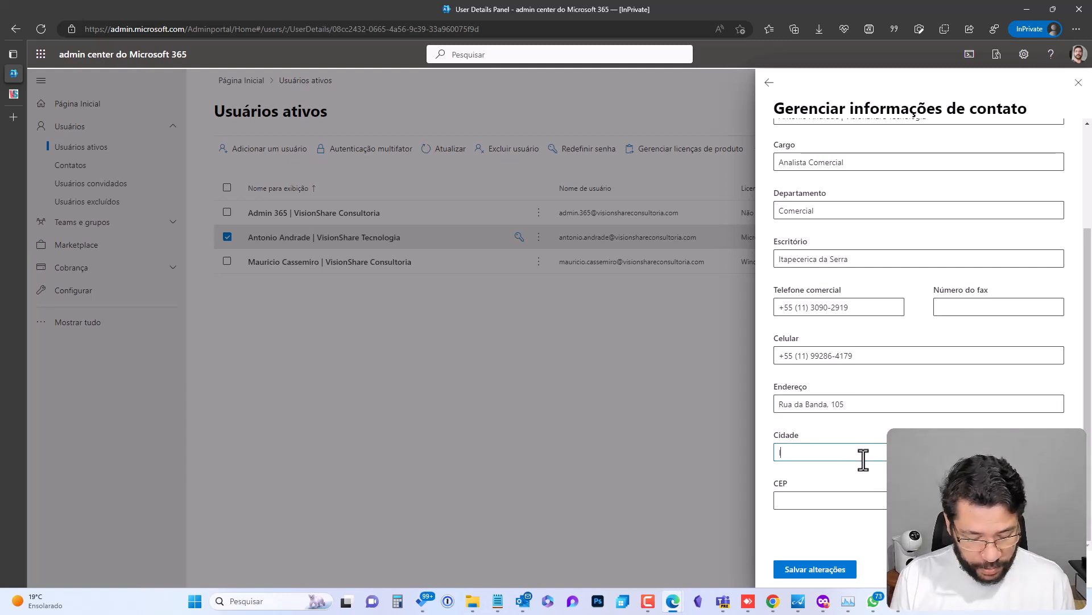
text(ecerica da S)
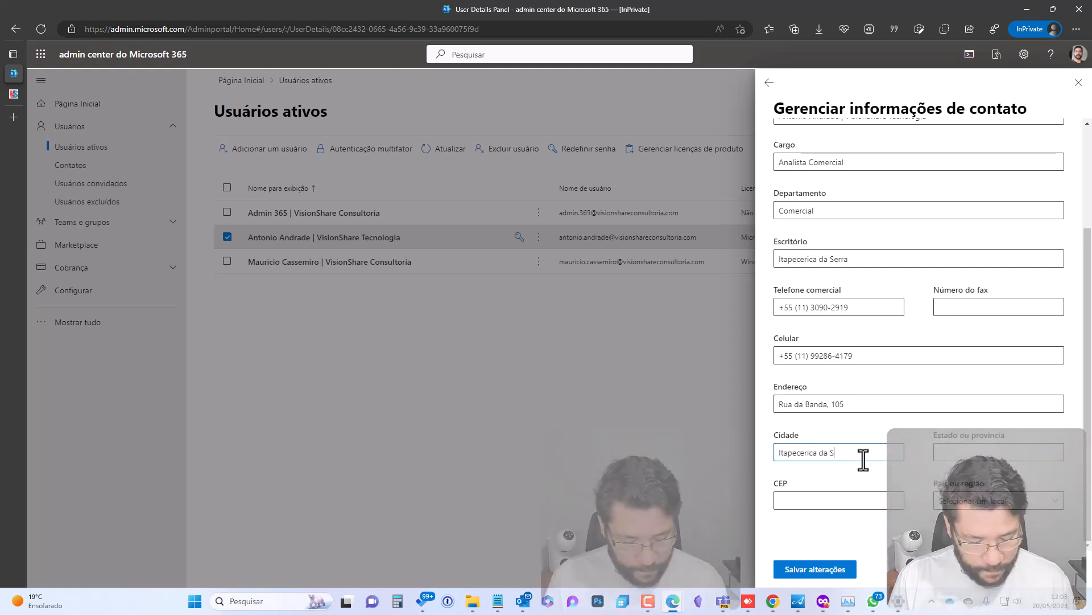
text(erra)
click(968, 448)
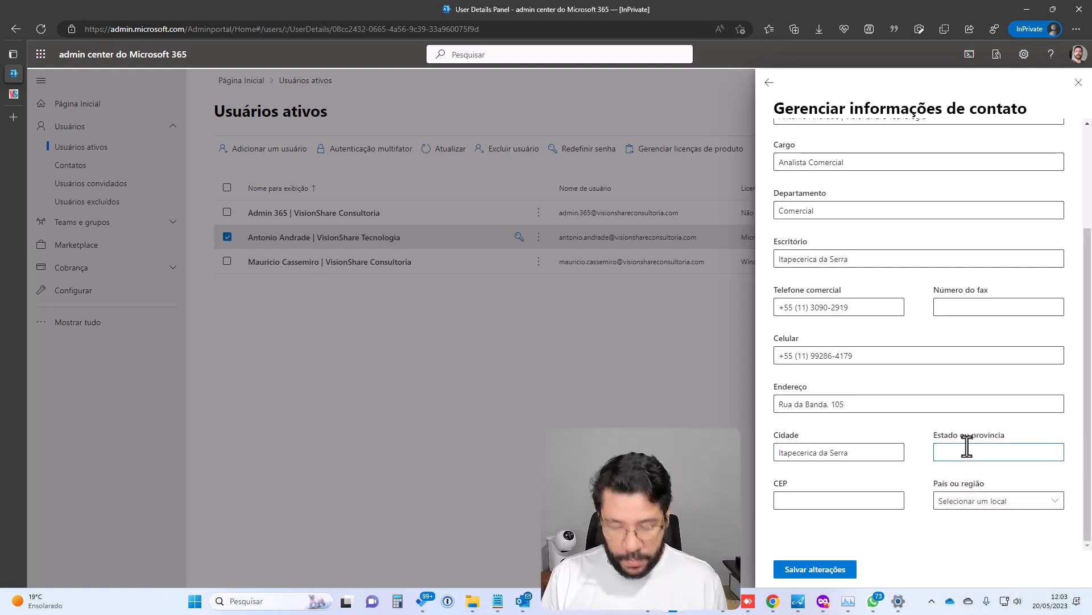
text(SP)
click(826, 498)
text(068)
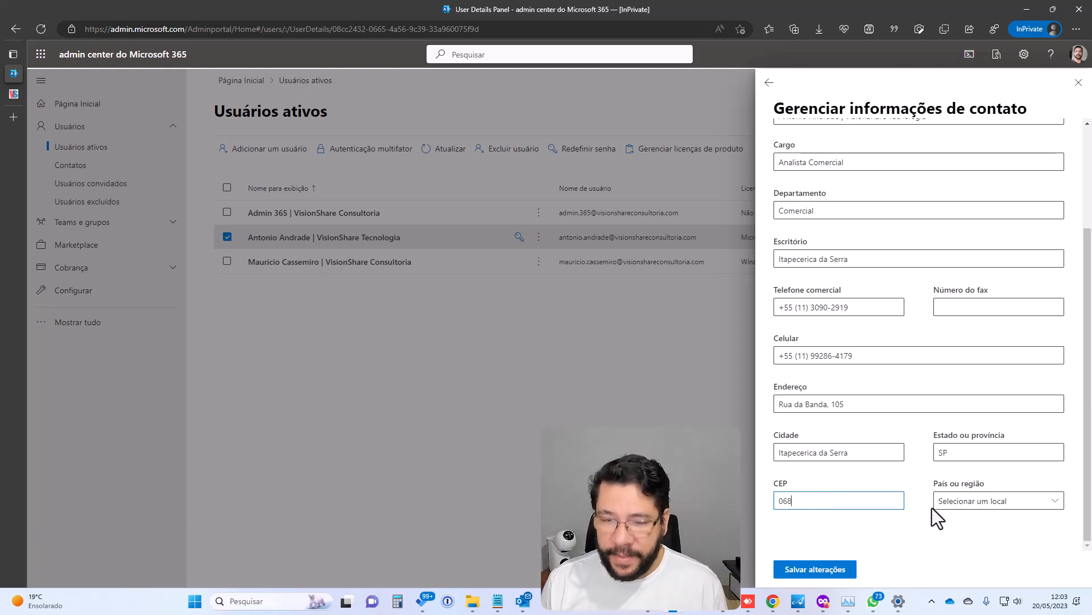
text(50-185)
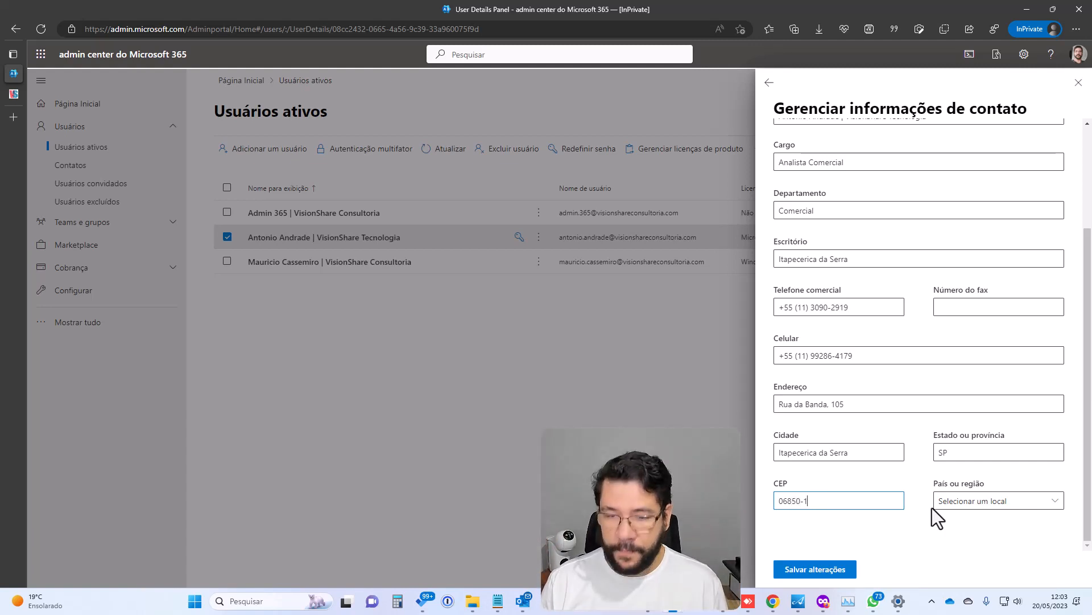
Set País ou região to Brasil and save the contact information changes
click(982, 502)
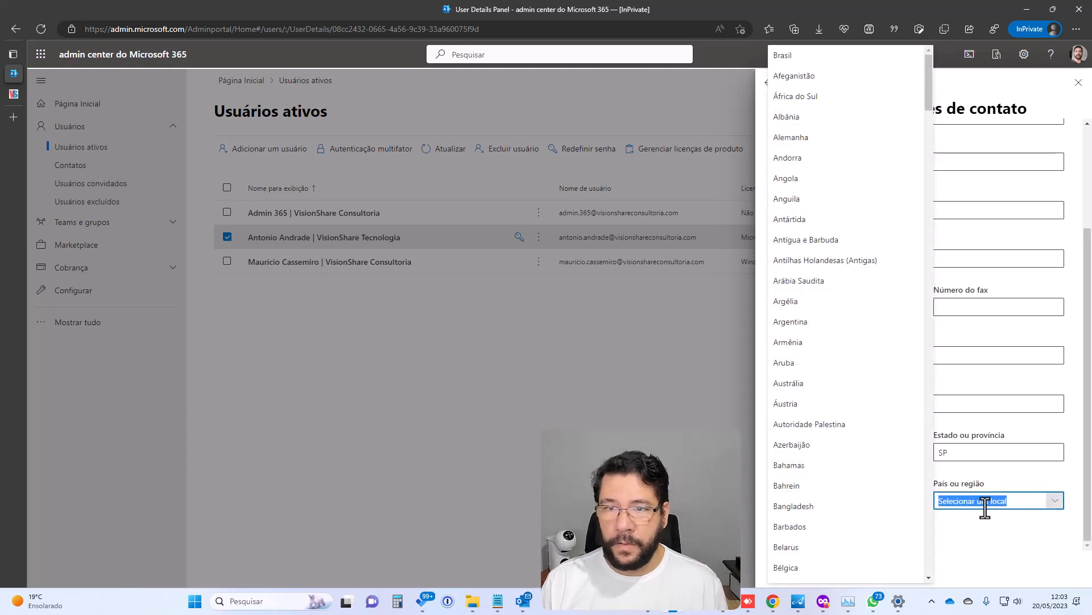
click(791, 57)
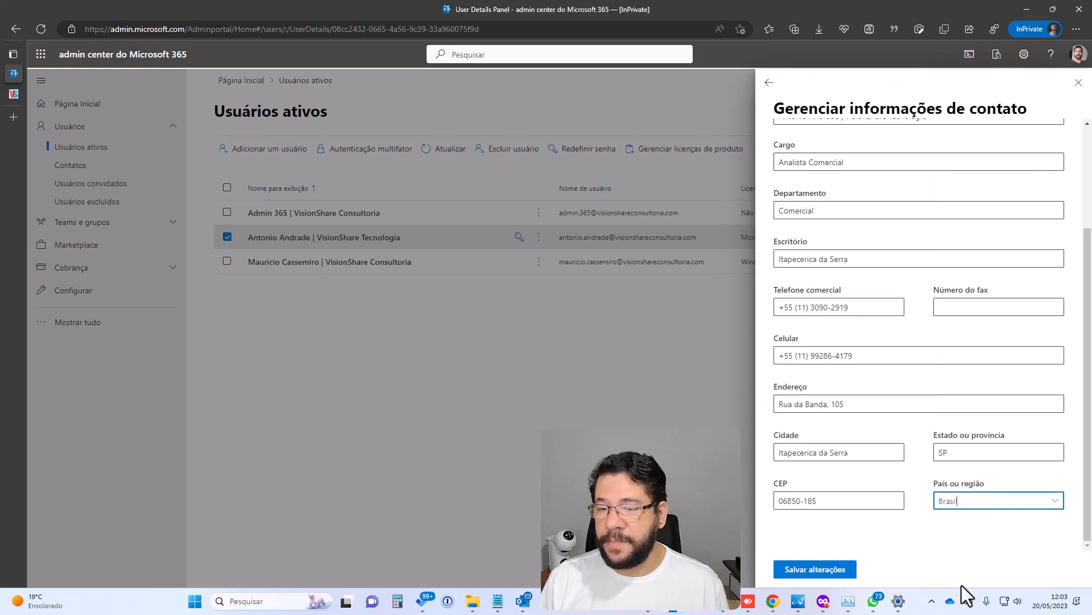
click(958, 502)
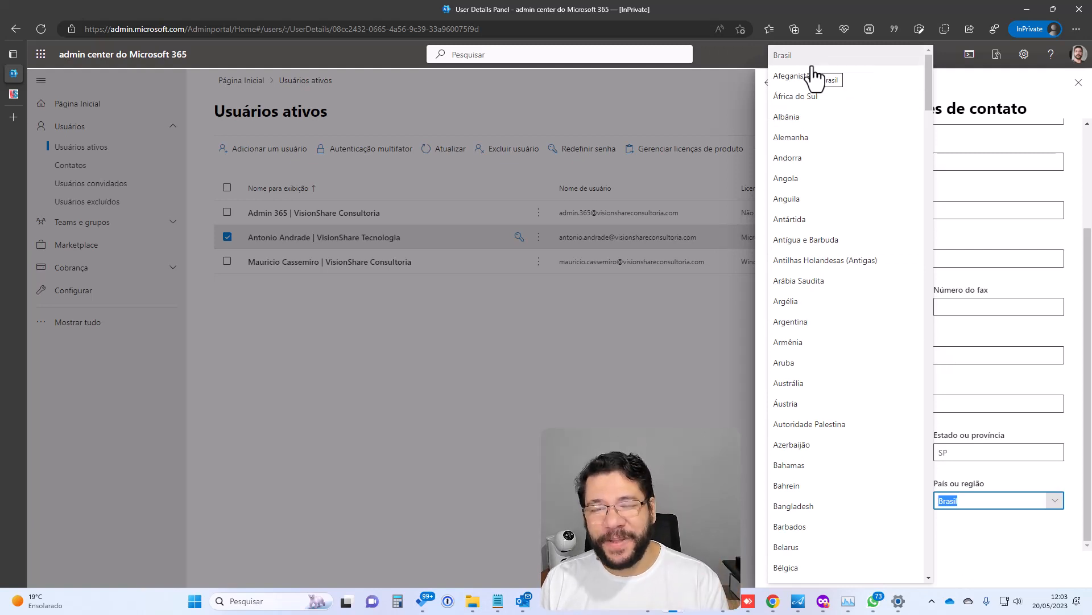
click(978, 581)
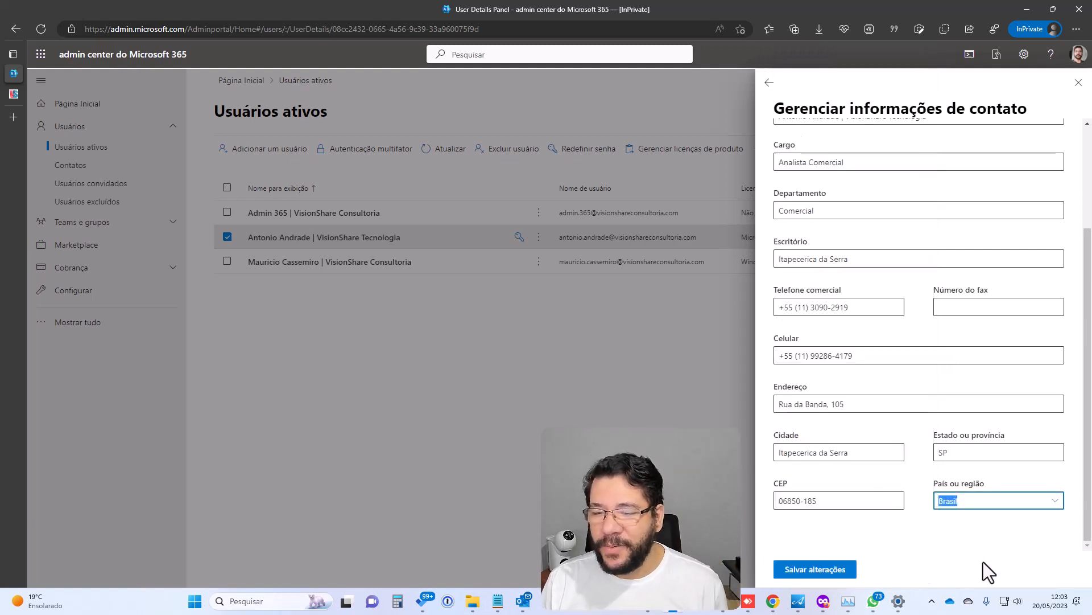
click(815, 569)
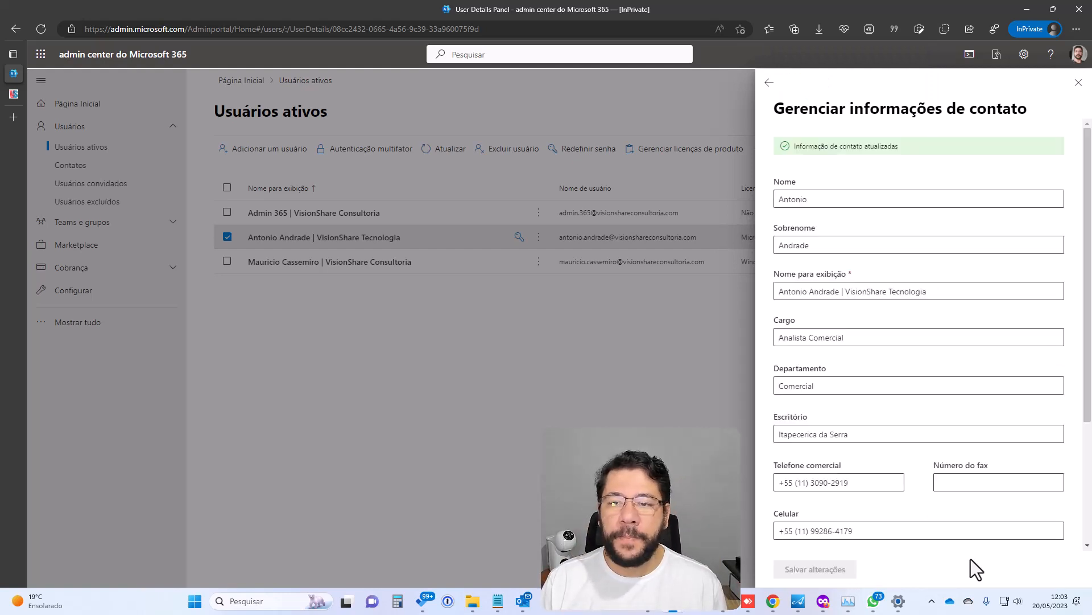
Return to the refreshed user details and bring up the Alterar foto panel
scroll(983, 270, down, 5)
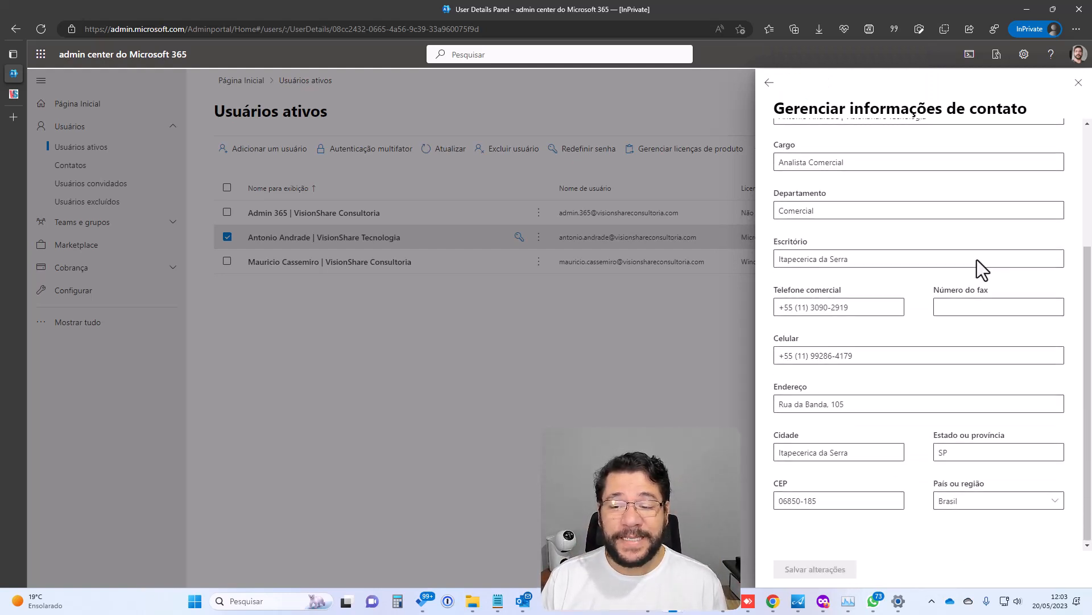
scroll(976, 268, up, 5)
click(769, 83)
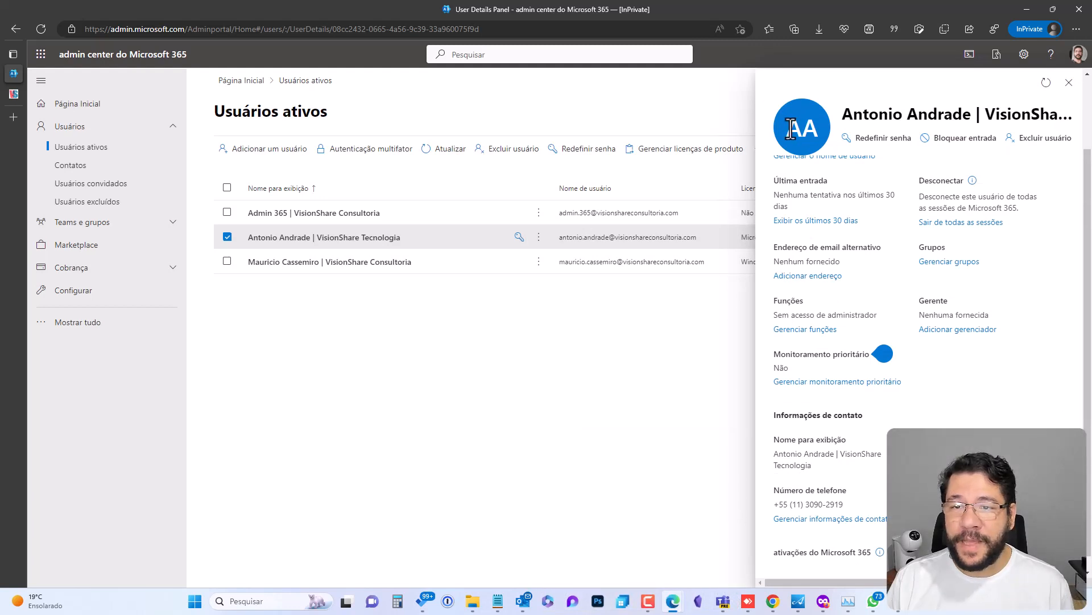
click(1046, 82)
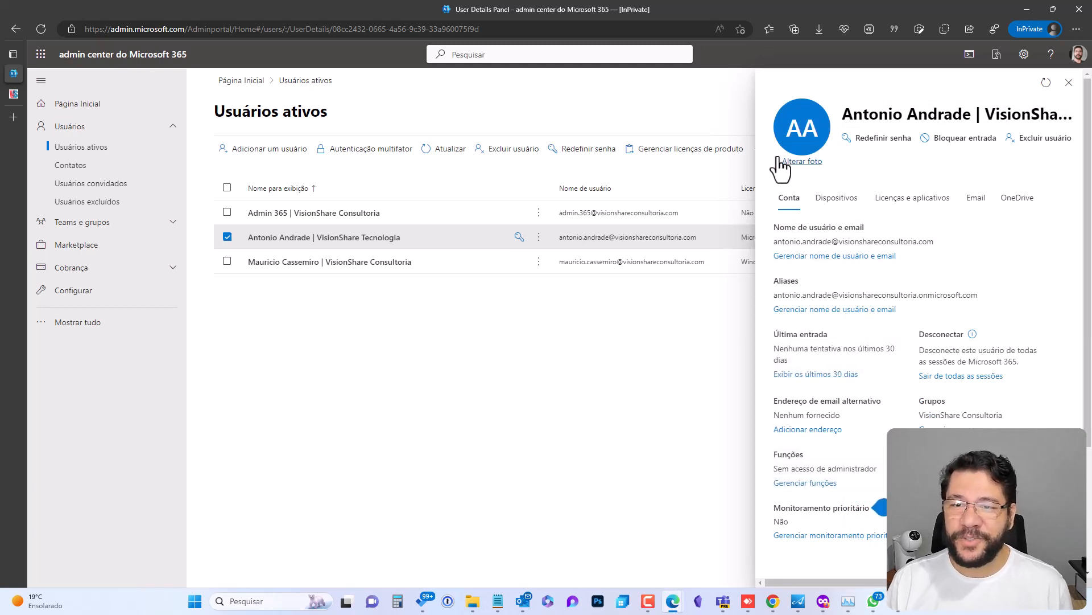
click(813, 163)
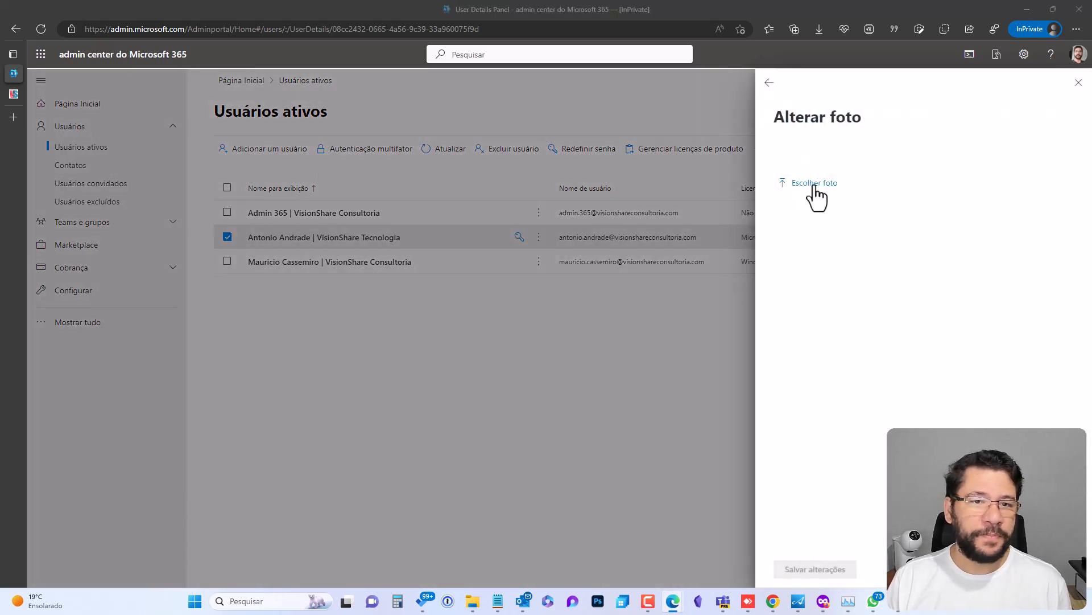
Pick the user's portrait PNG from Imagens > Fotos Colaboradores as the new photo
click(815, 183)
click(51, 222)
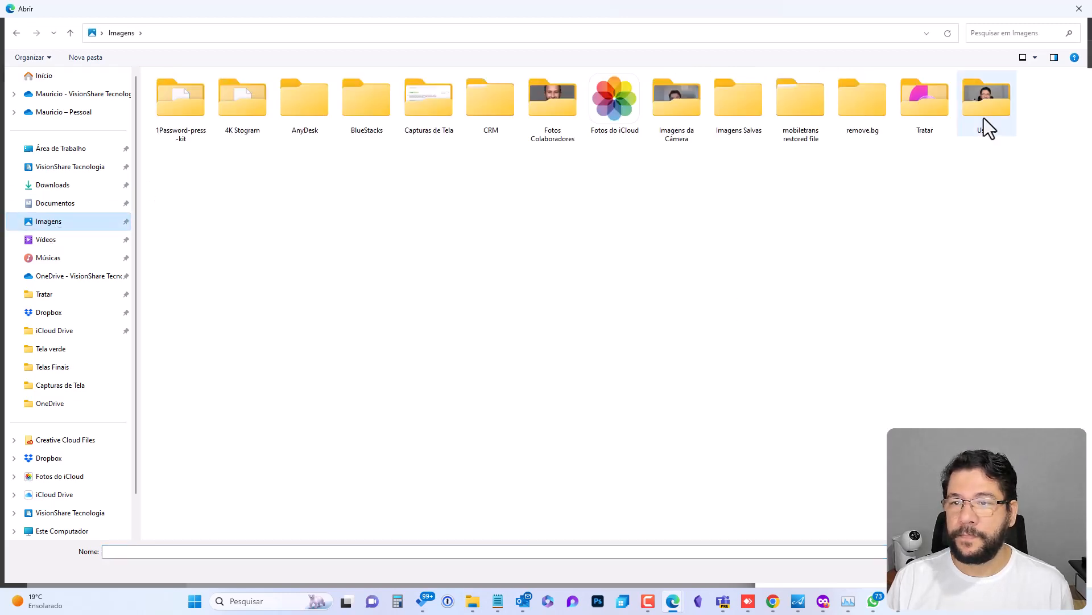
double_click(553, 126)
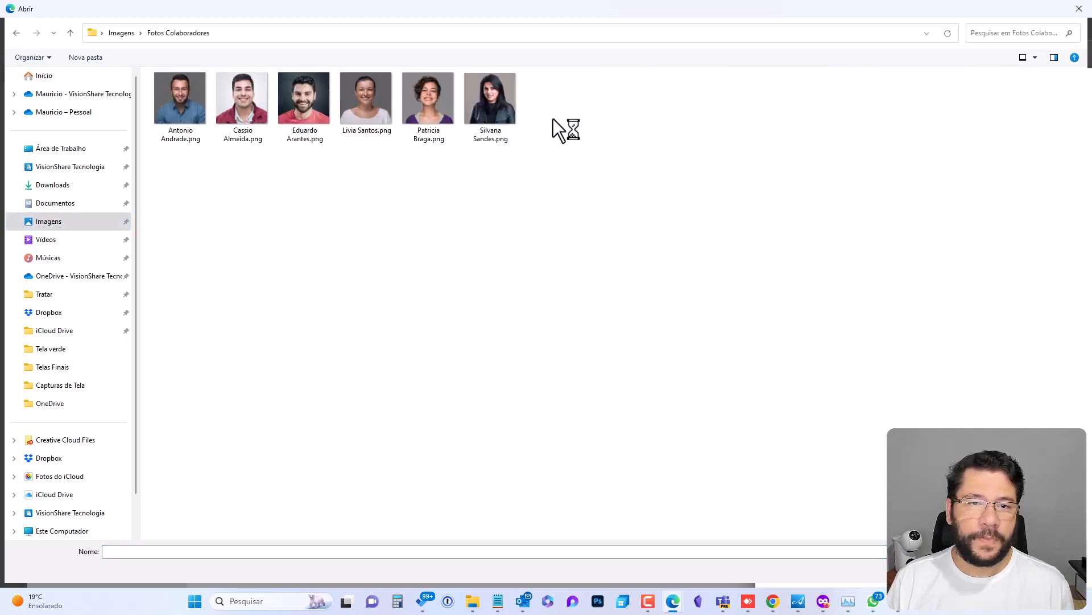
double_click(186, 98)
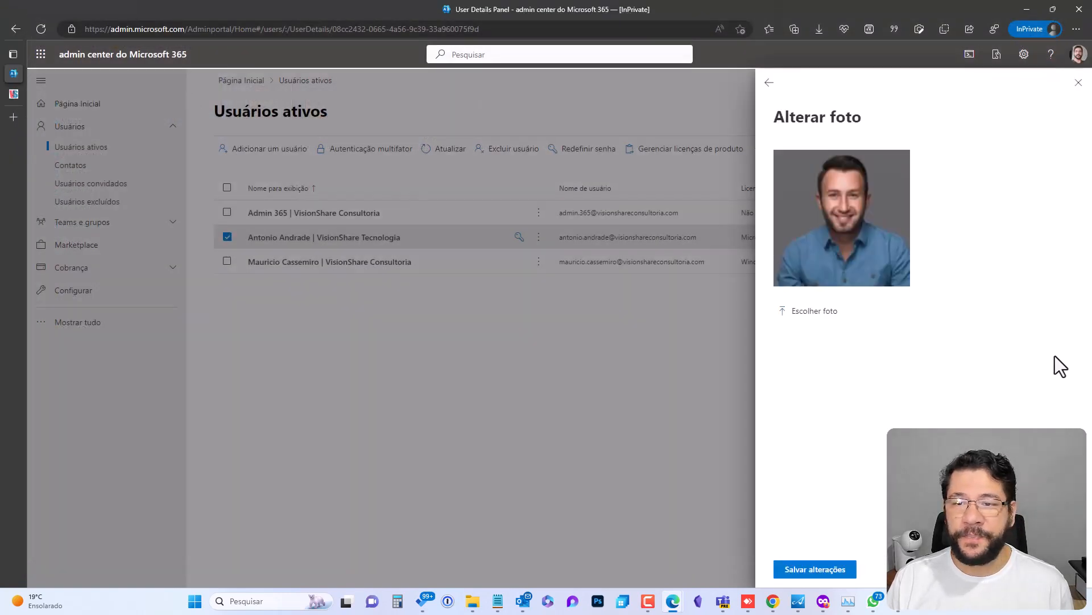
mouse_move(891, 207)
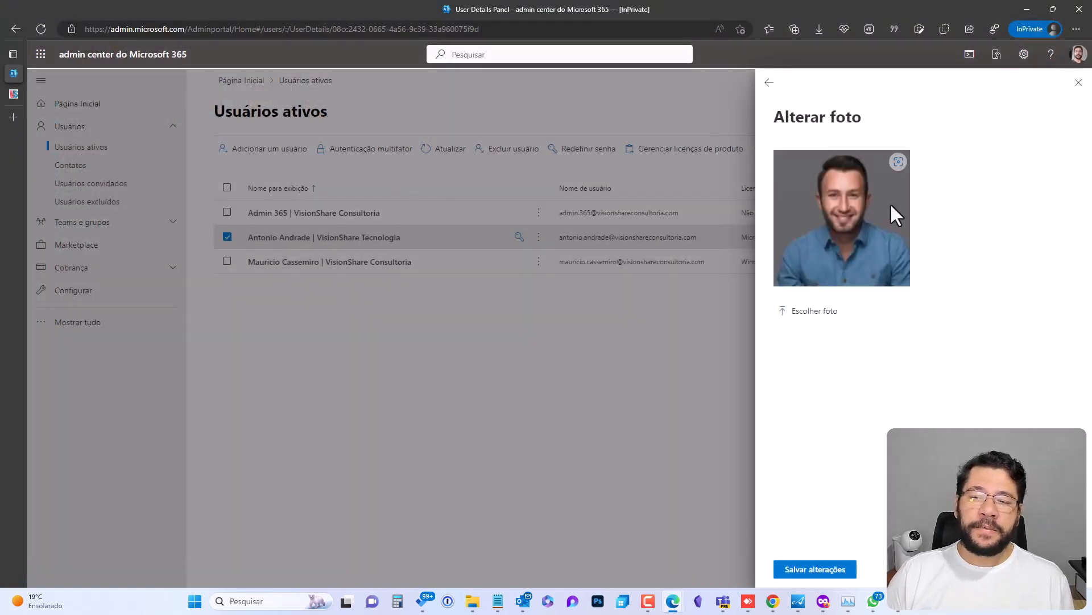
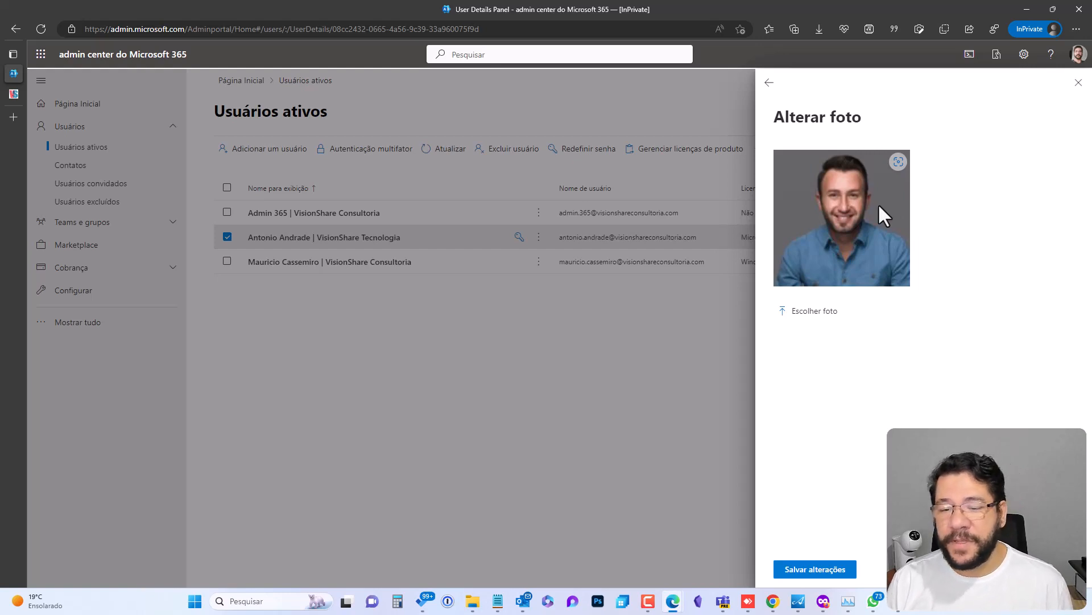
Save the new profile photo and close the user details panel, returning to Active users
click(807, 569)
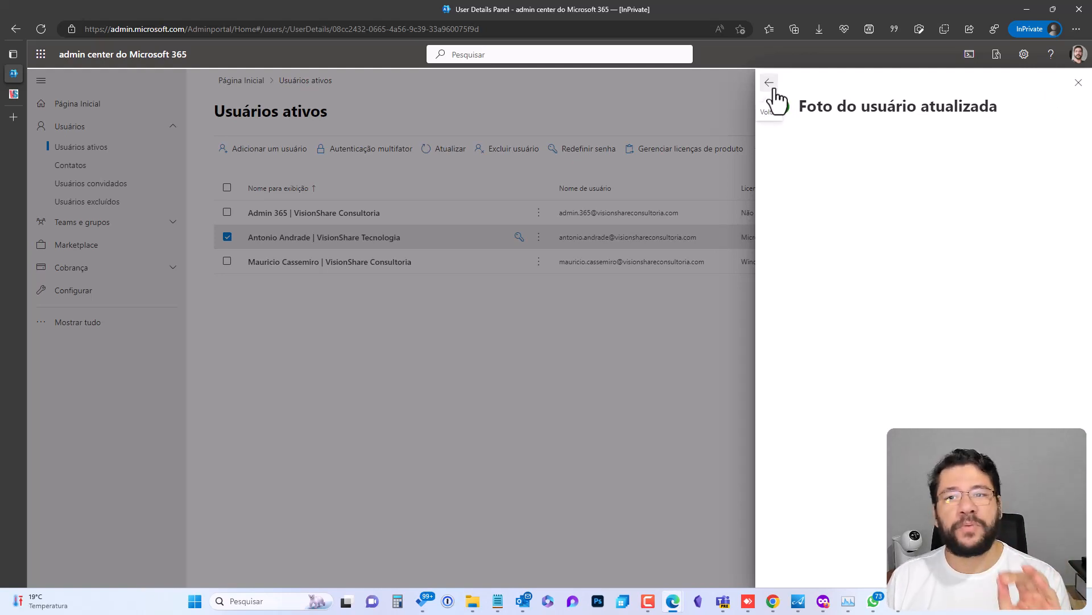
click(1078, 84)
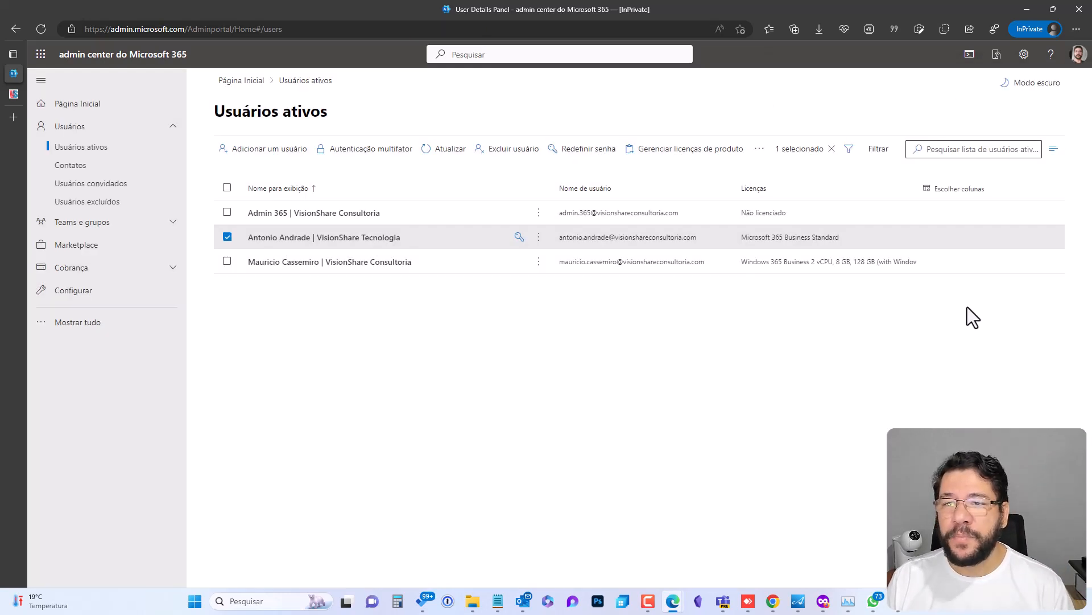
Clear the user selection and start the Adicionar um usuário form
click(227, 238)
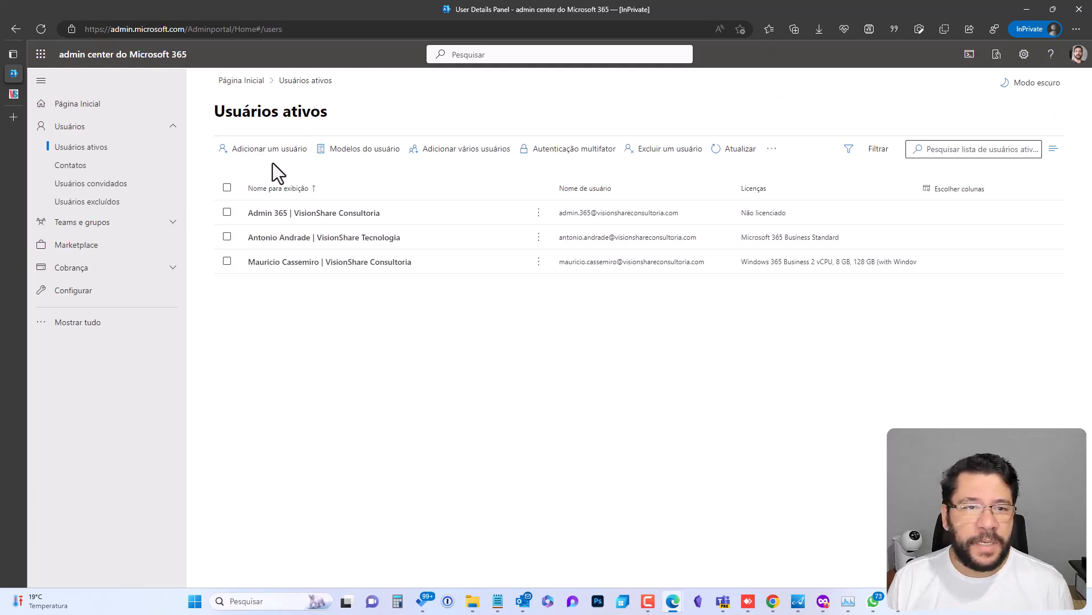
click(256, 150)
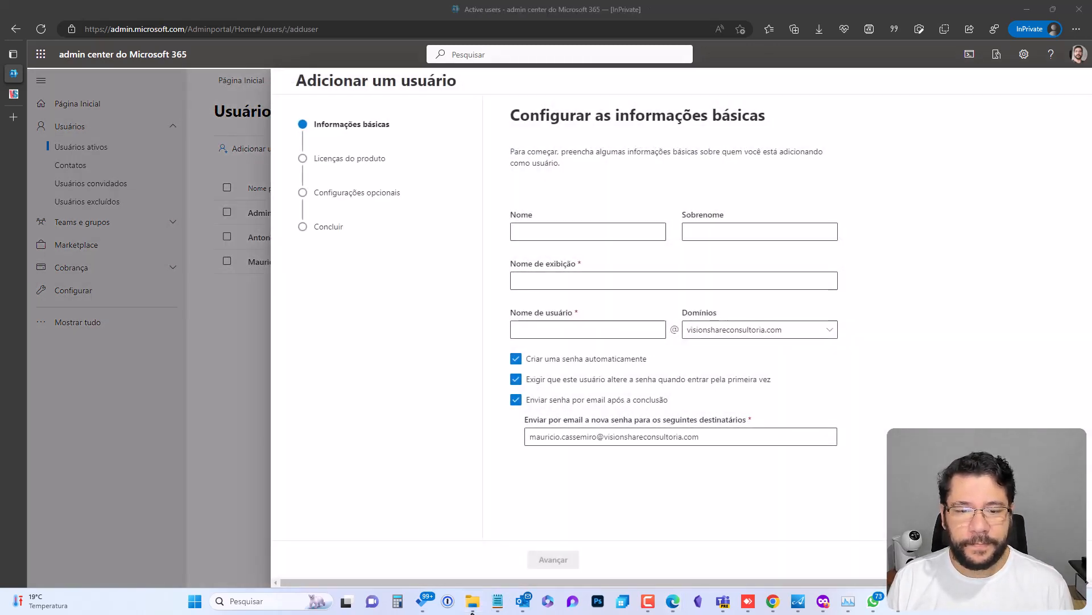
click(474, 608)
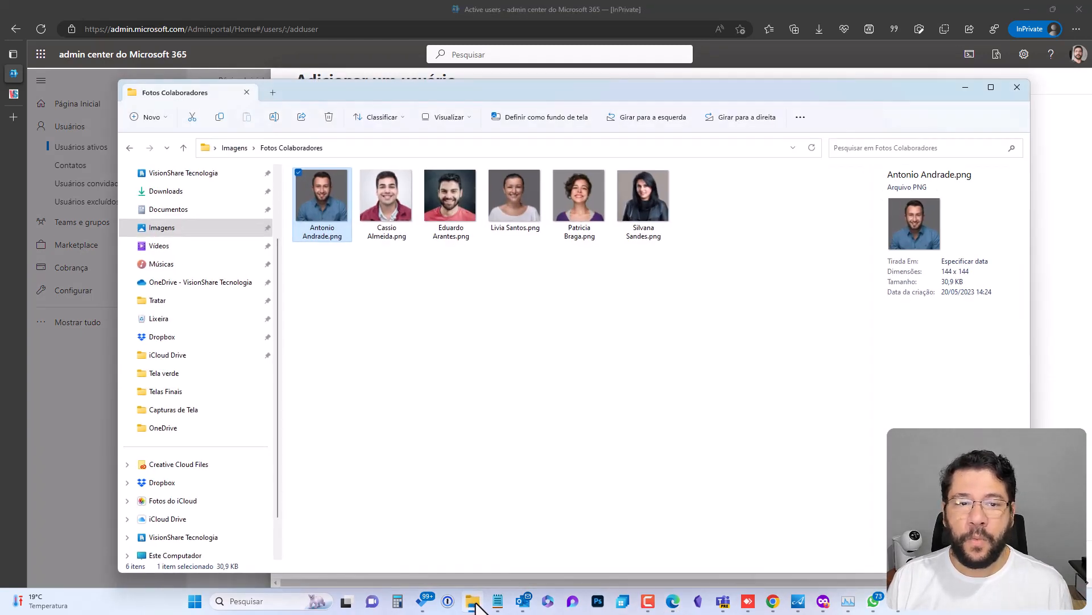
click(961, 91)
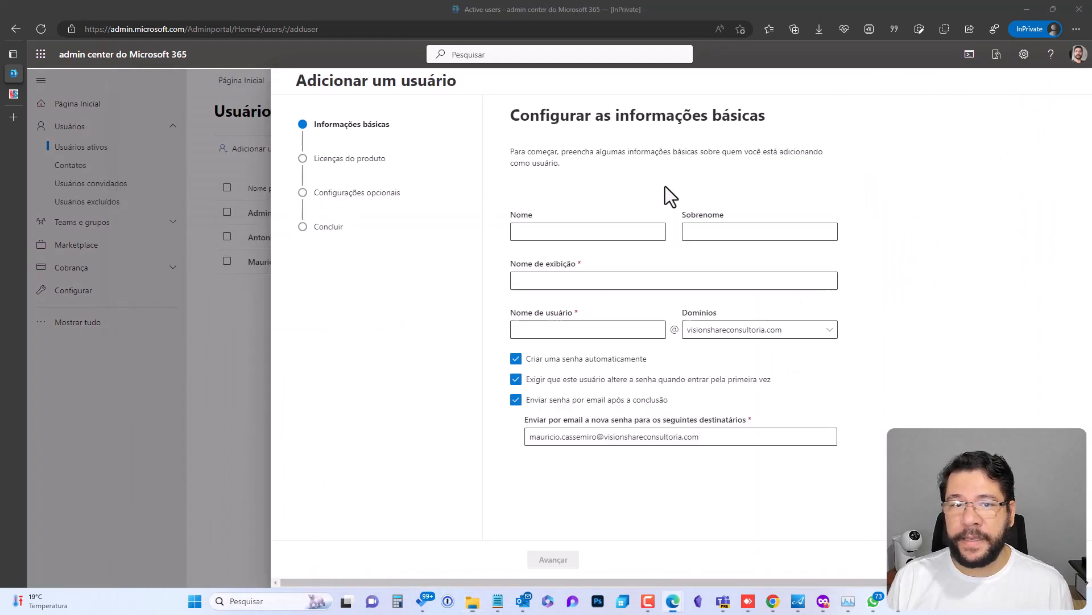
Enter the new user's first and last name, correcting a typo in the surname
click(556, 232)
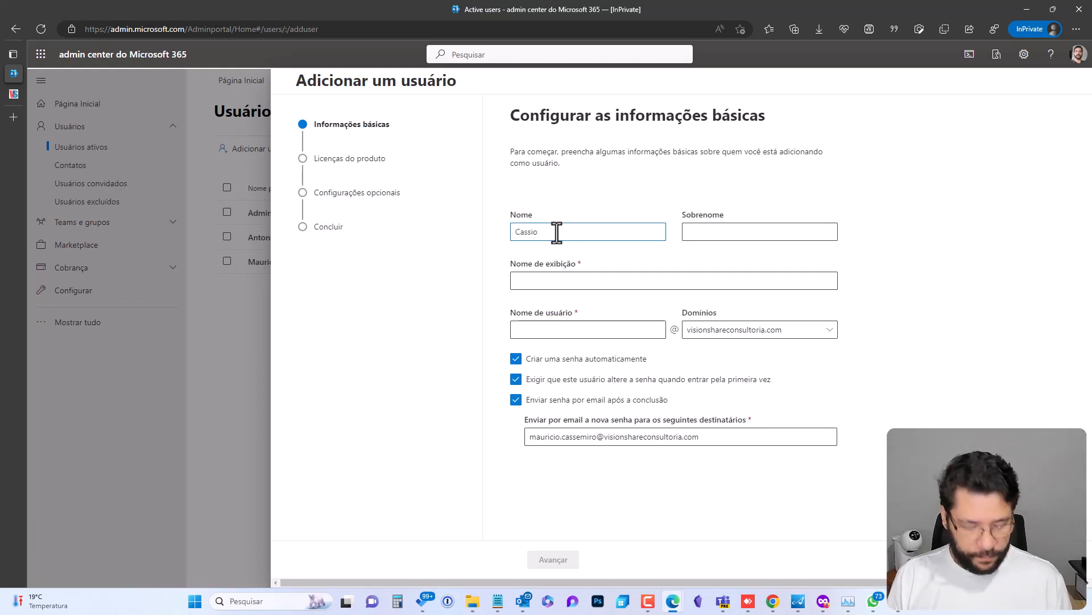
key(Tab)
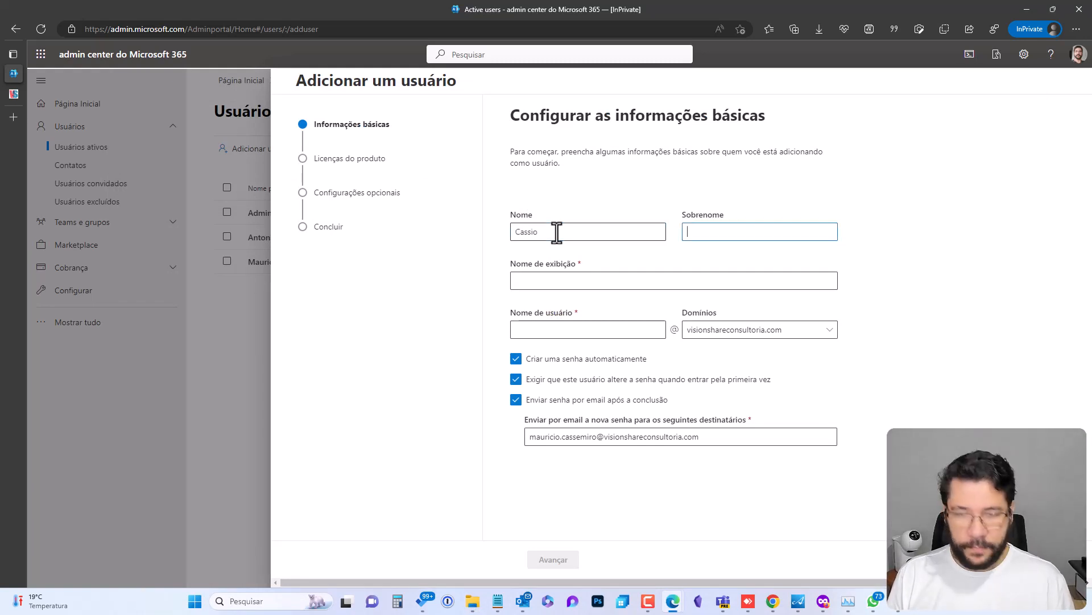
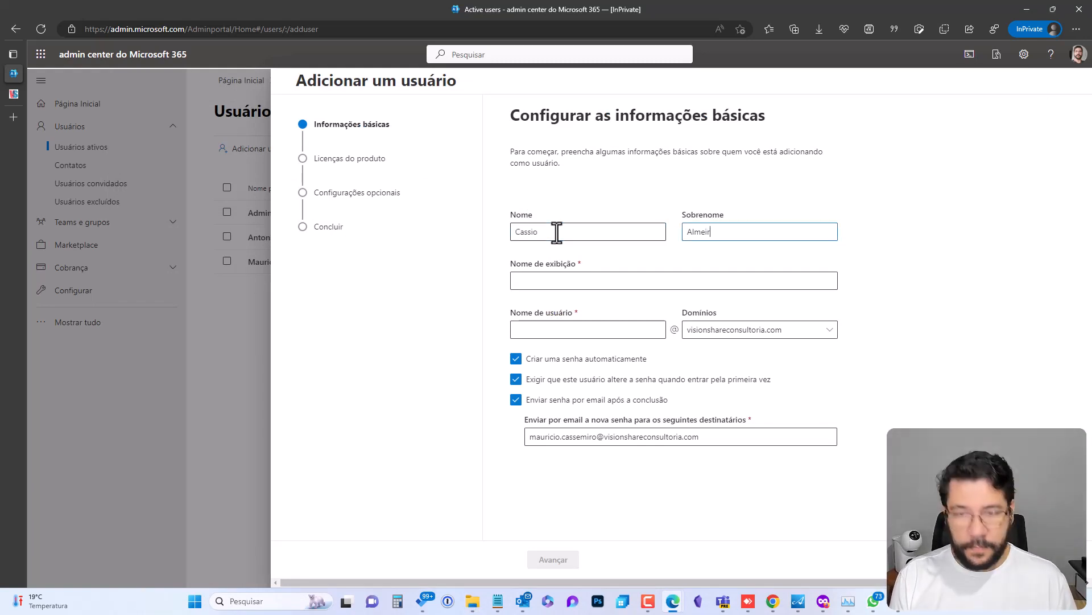
click(609, 285)
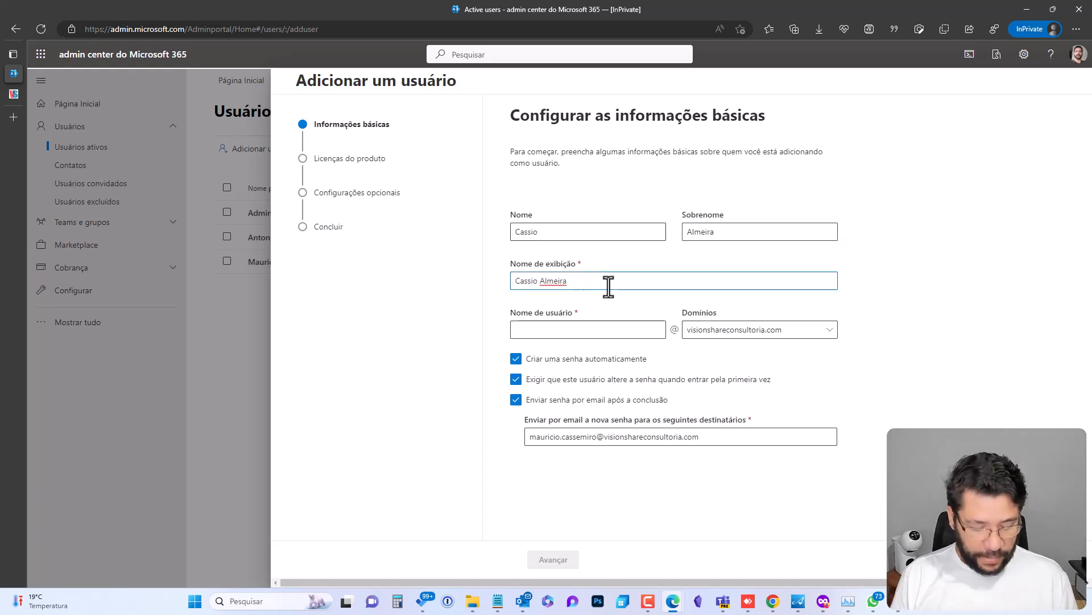
click(711, 239)
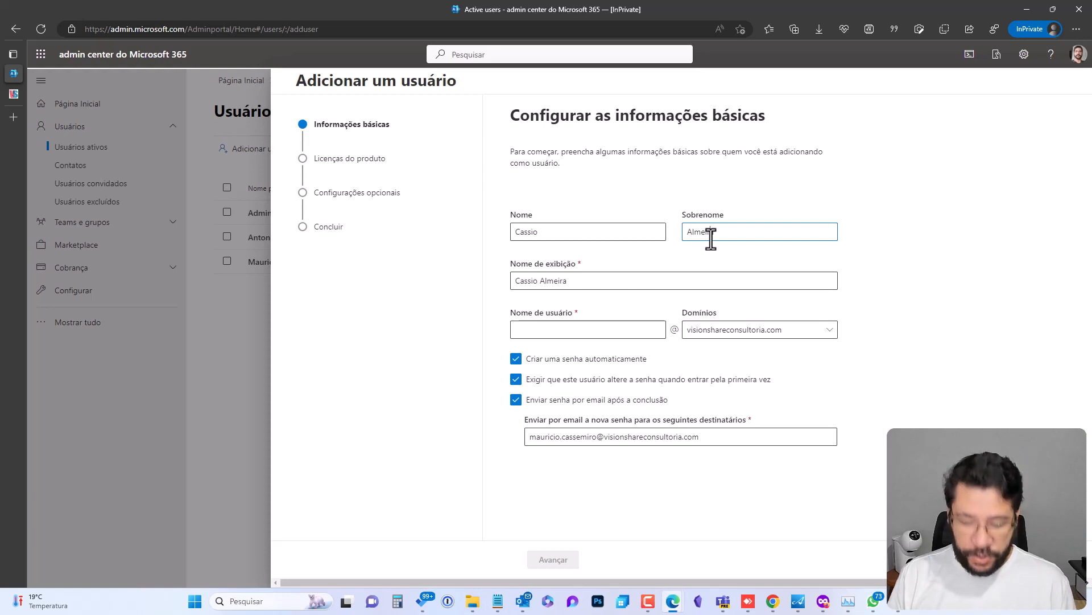
key(BackSpace)
text(da)
Append '| VisionShare Tecnologia' to the display name and enter the new user's username
click(619, 285)
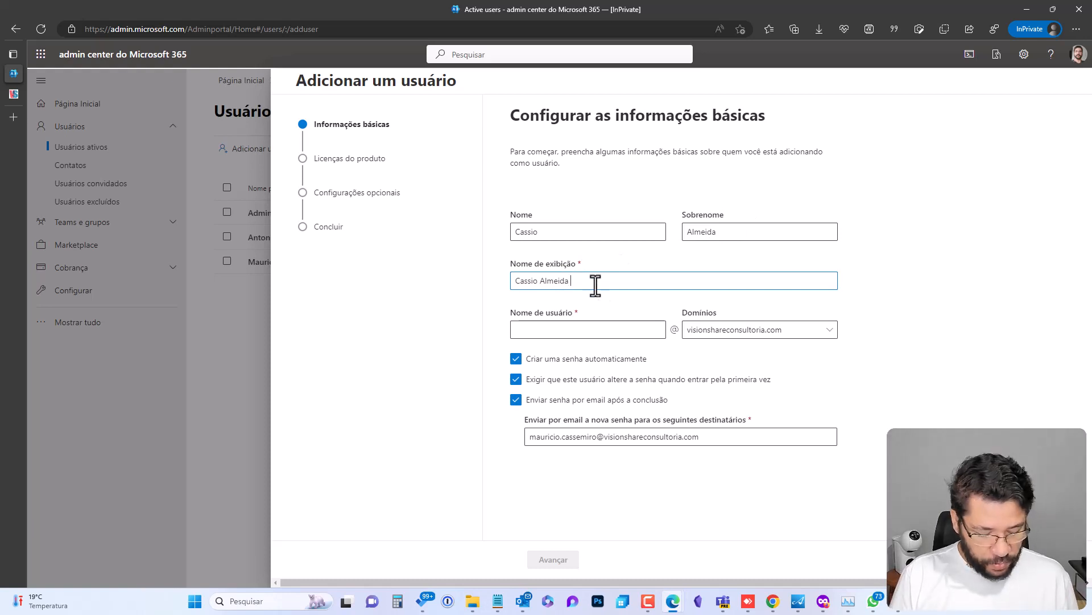
text(| Visi)
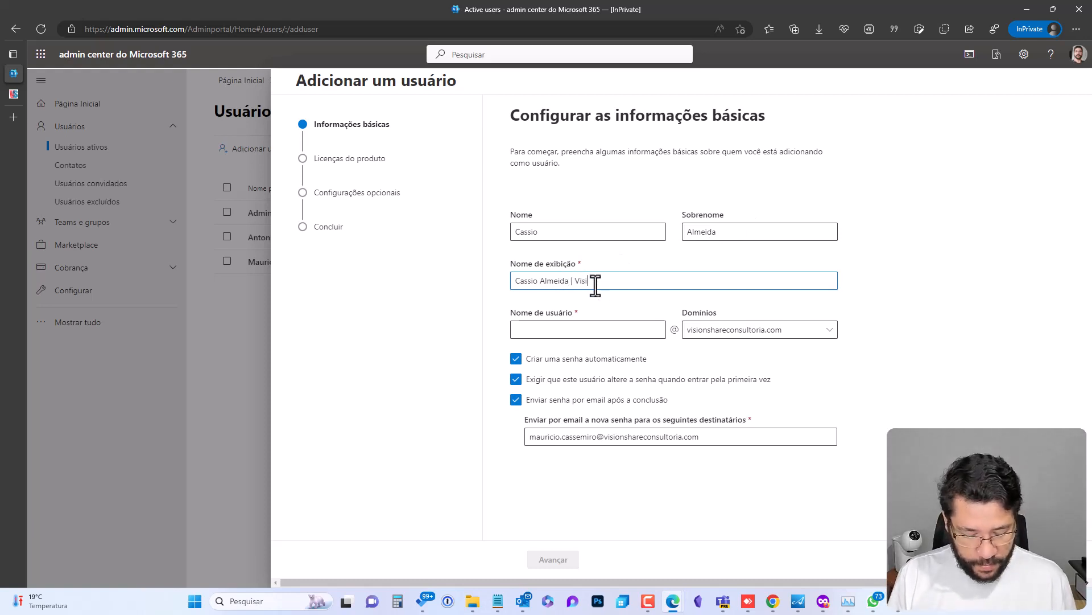
text(onShare Tecnolog)
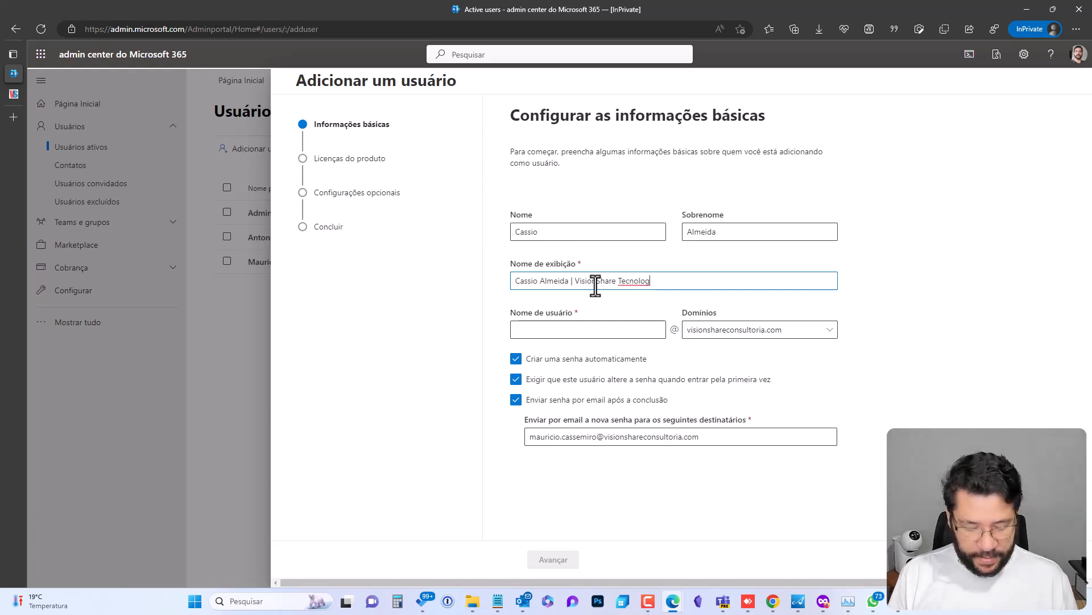
text(ia)
drag(679, 283, 567, 281)
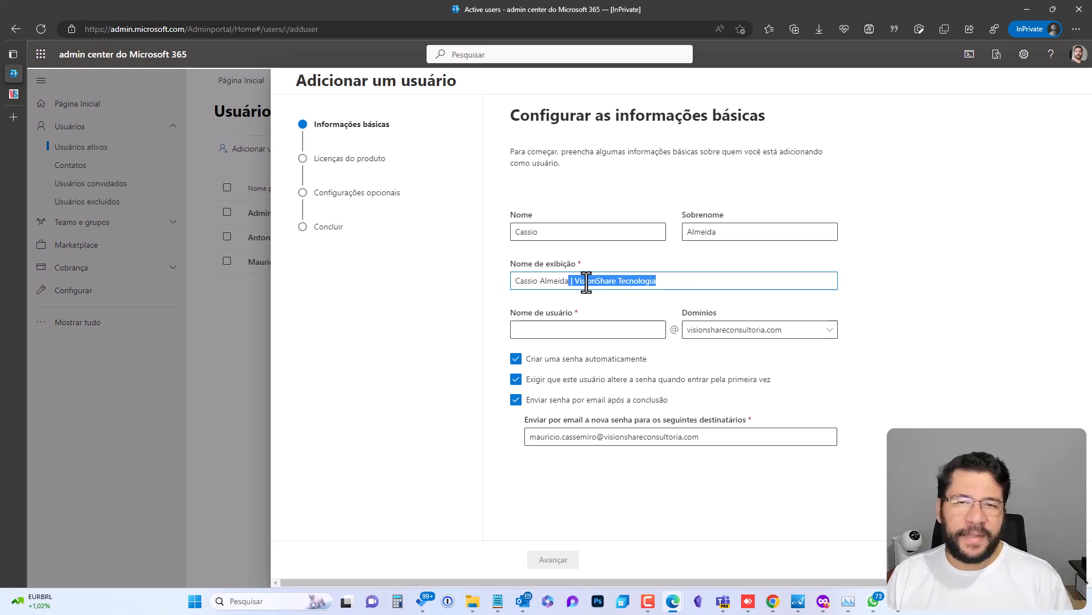
click(635, 332)
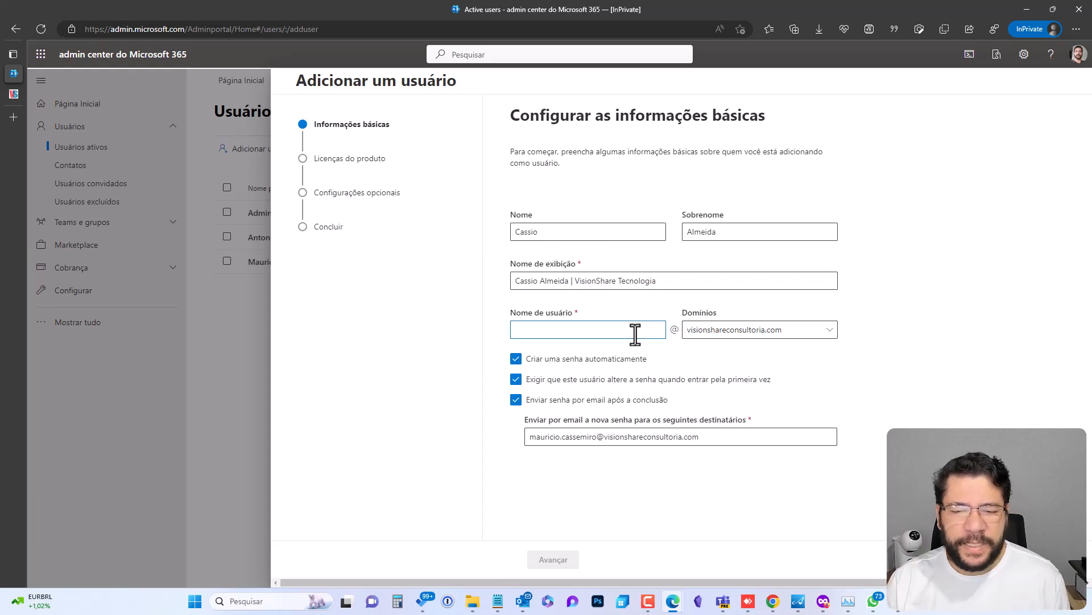
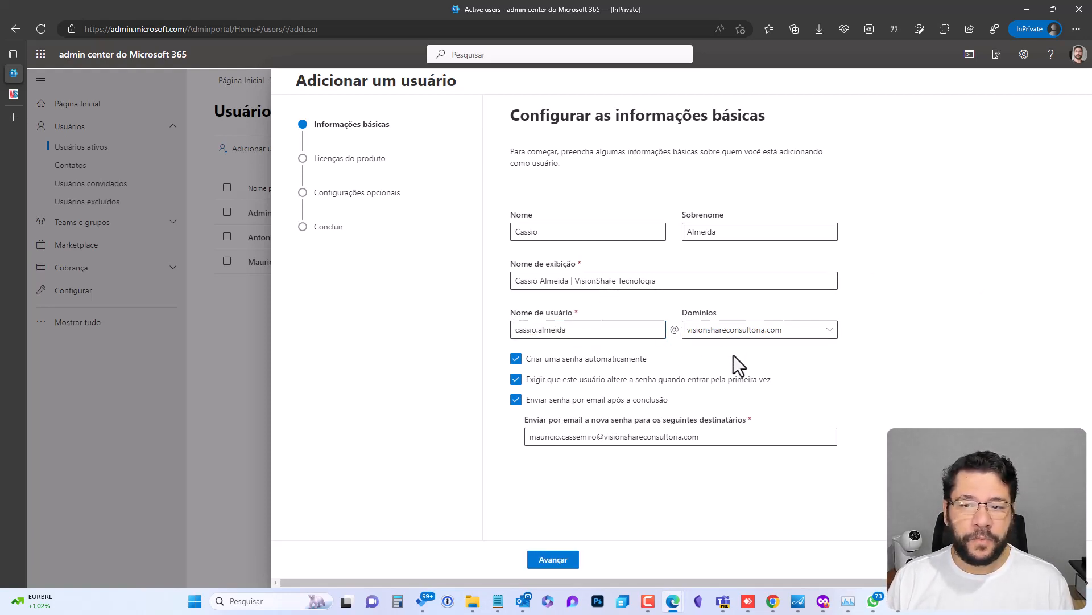
Replace the auto-generated password with a manually typed one, verify it and the recipient address, then continue
click(543, 364)
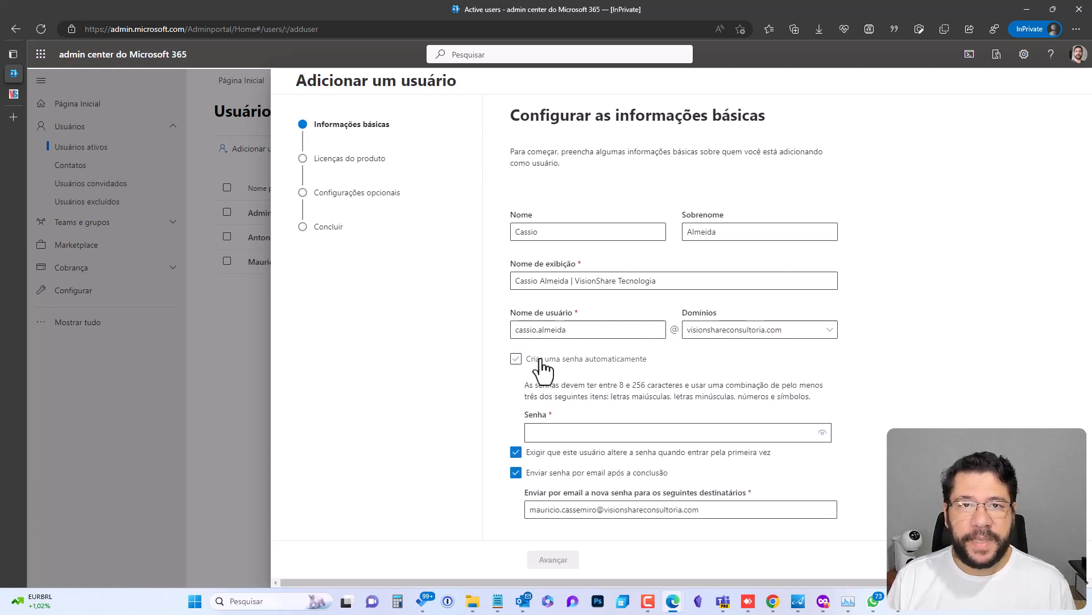
click(548, 434)
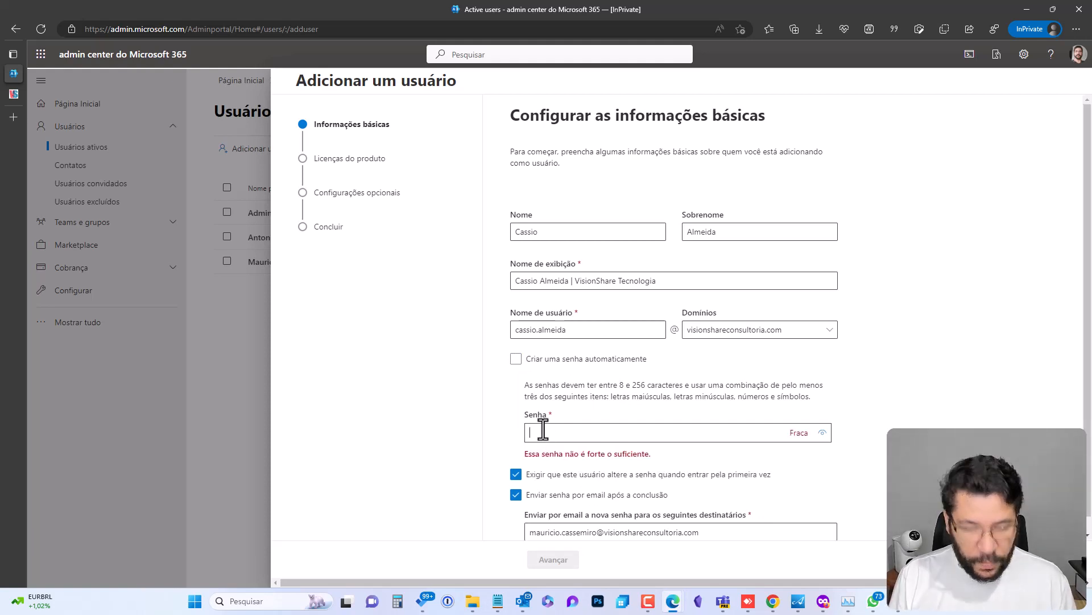
text(P)
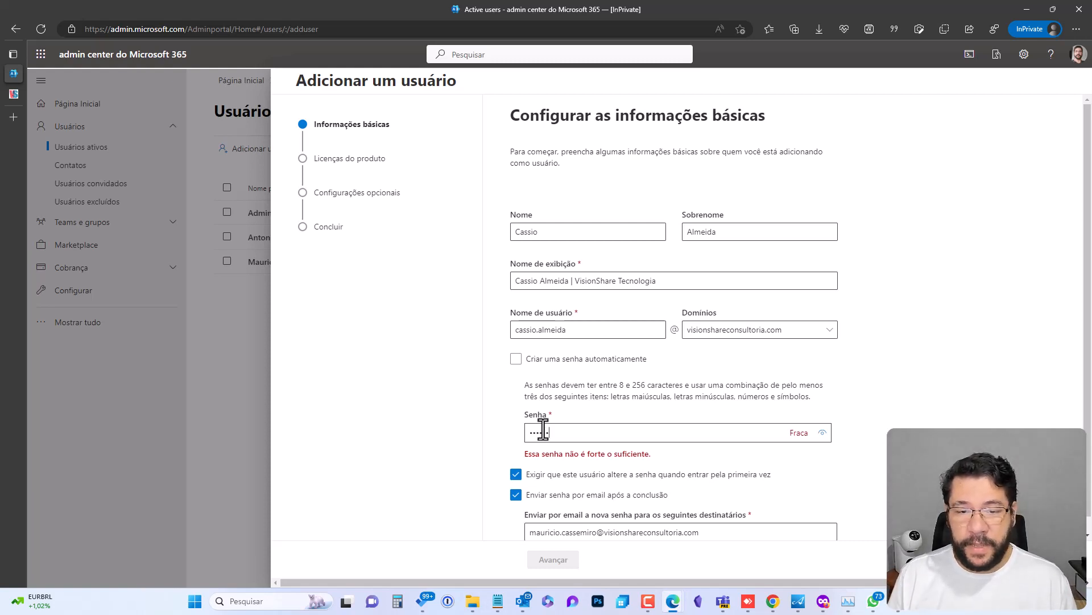
click(830, 437)
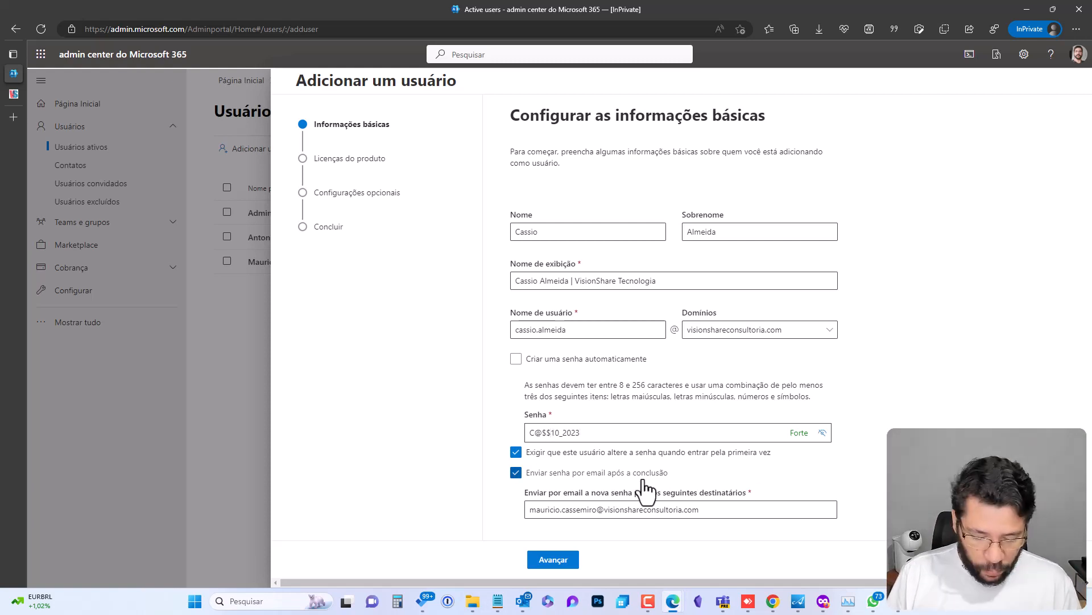
text(1)
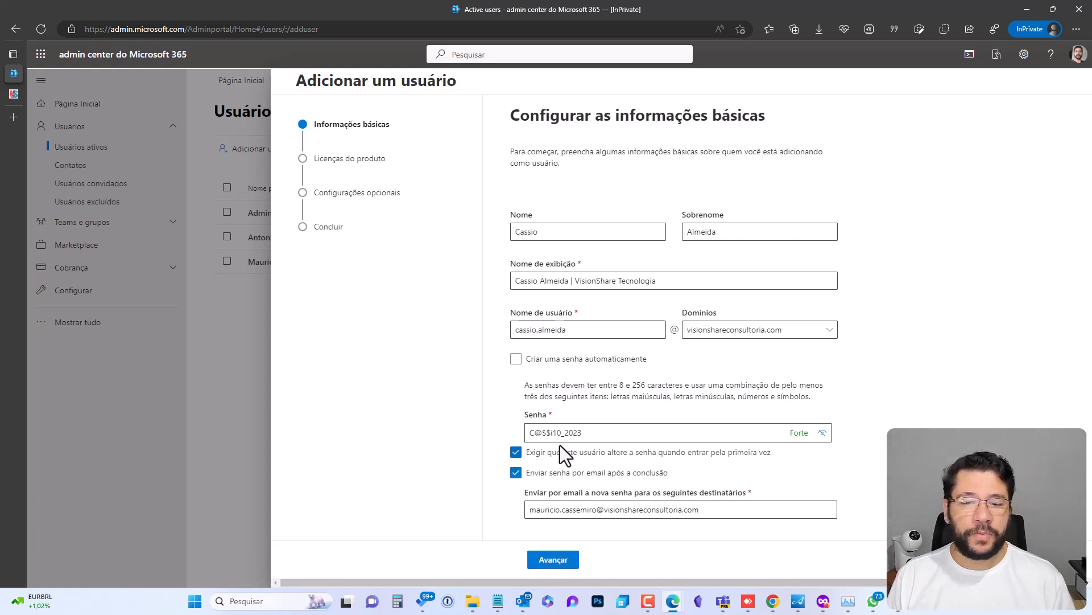
drag(583, 433, 520, 431)
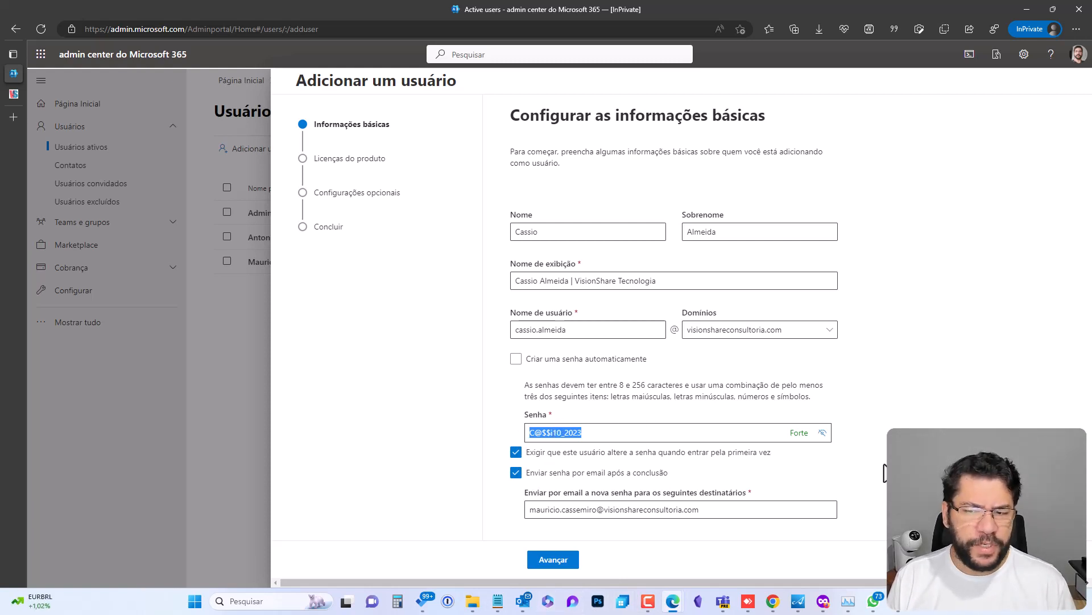
click(857, 460)
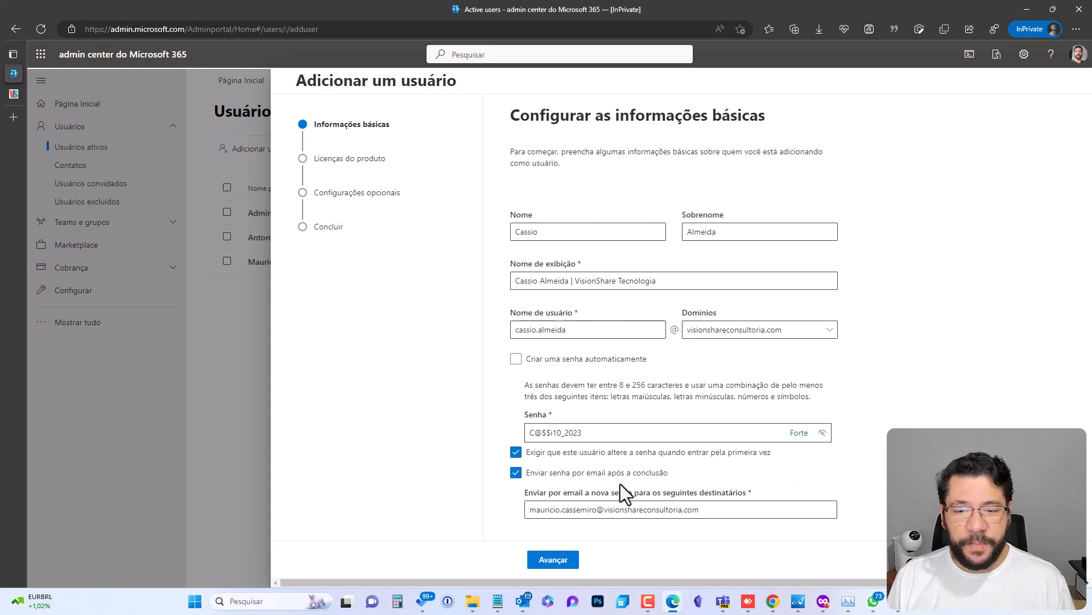
click(729, 509)
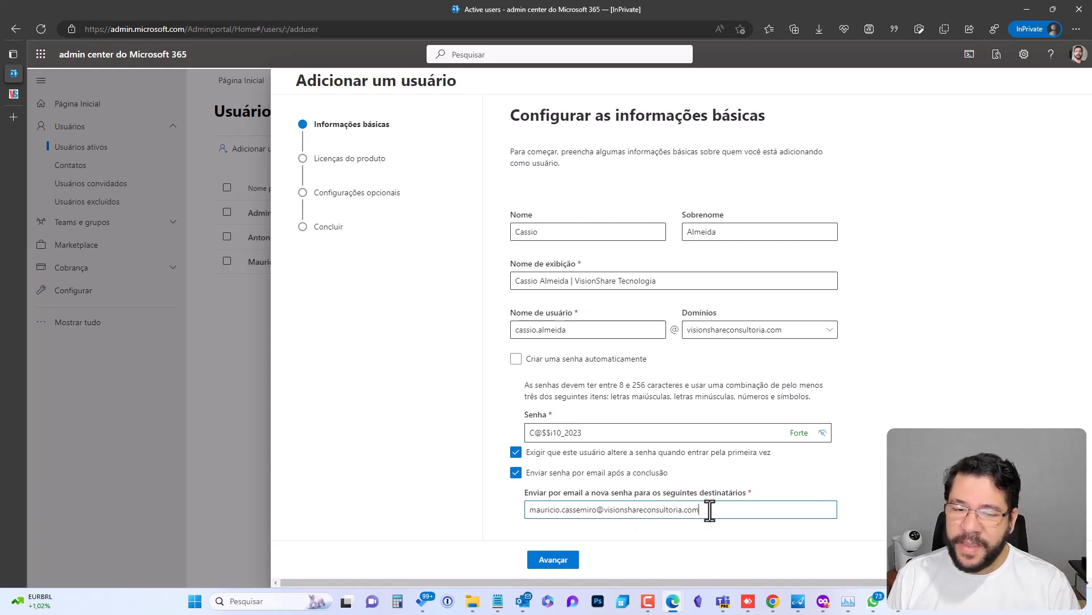
click(555, 561)
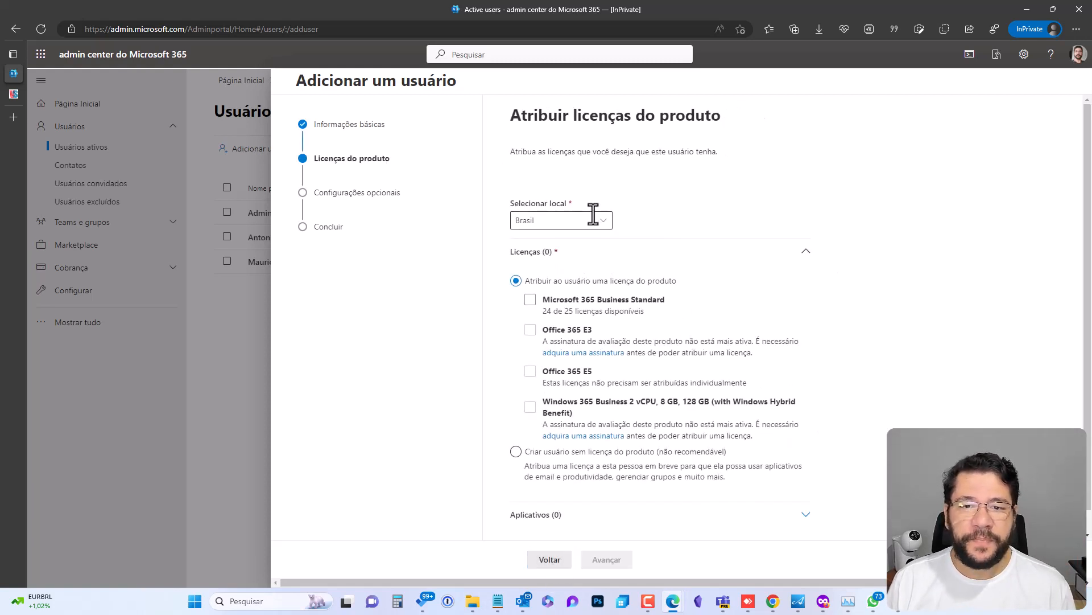
Assign a Microsoft 365 Business Standard license, finish adding the user, and reveal their password
click(531, 301)
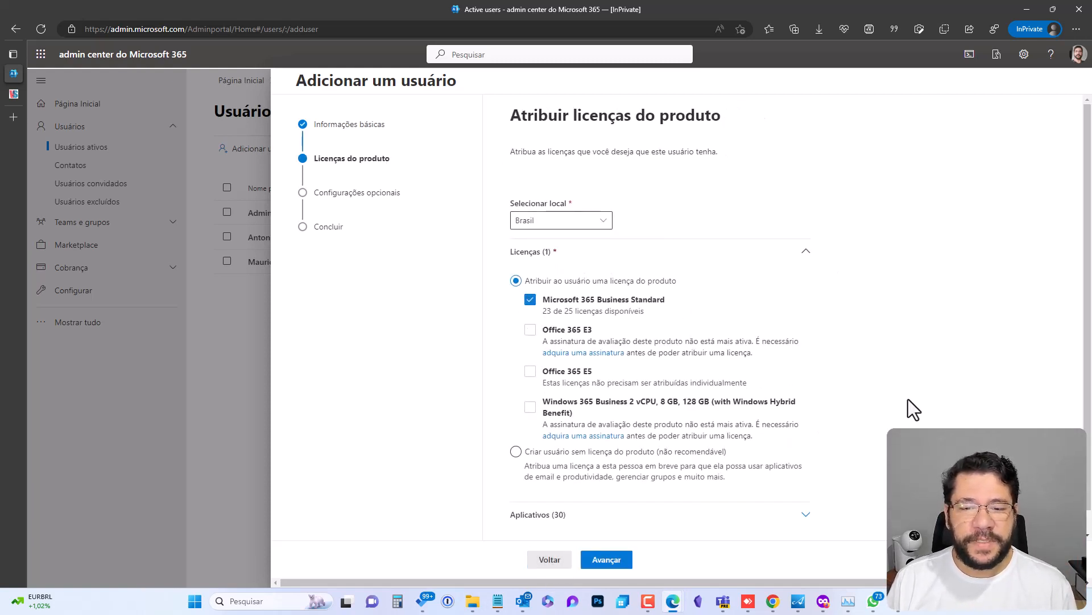
click(604, 561)
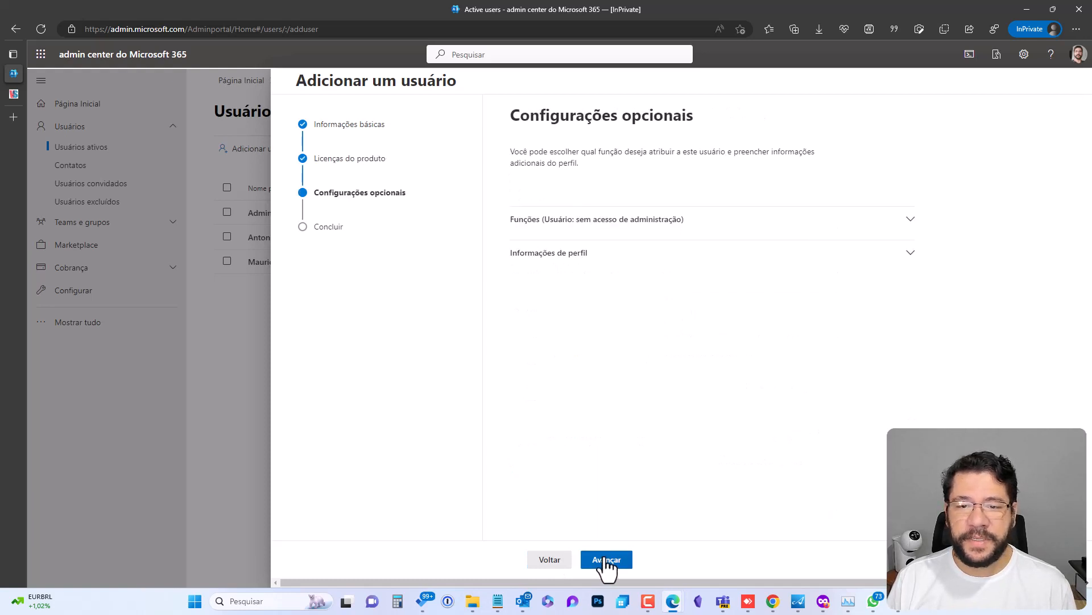
click(572, 228)
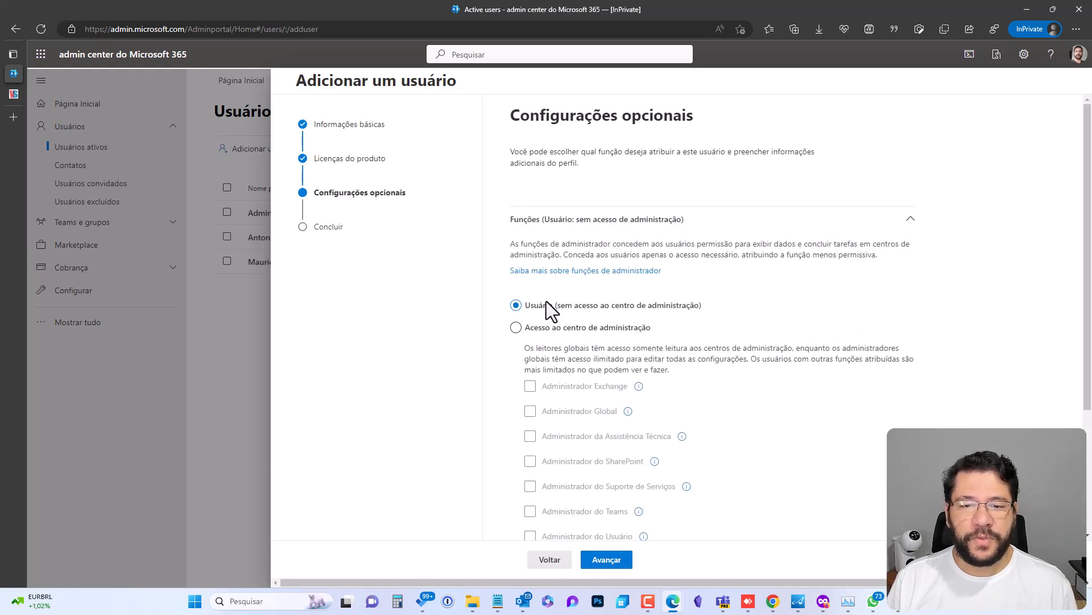
click(603, 563)
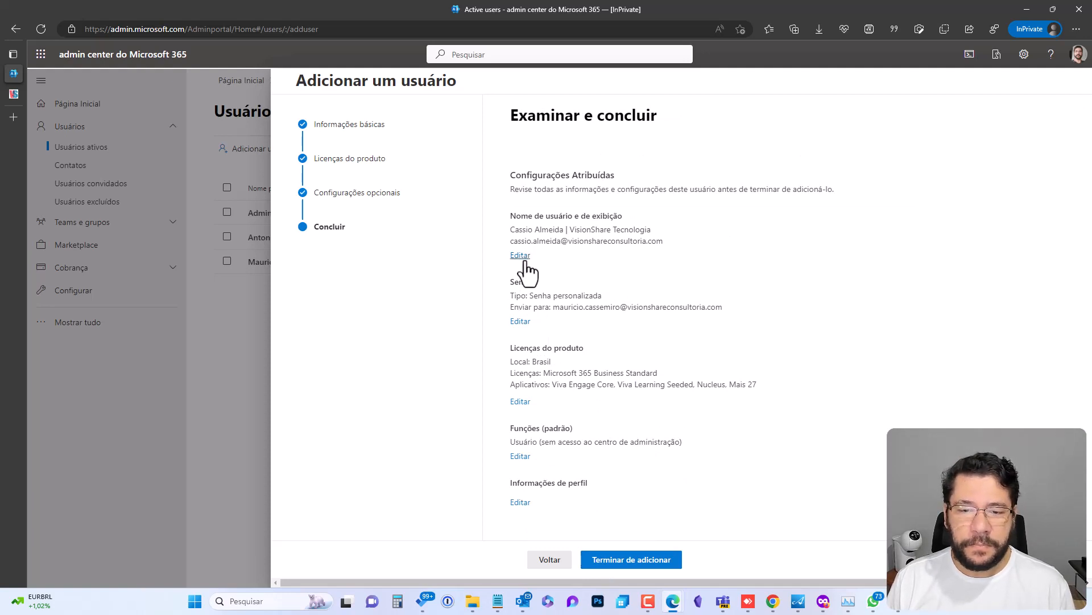
click(641, 563)
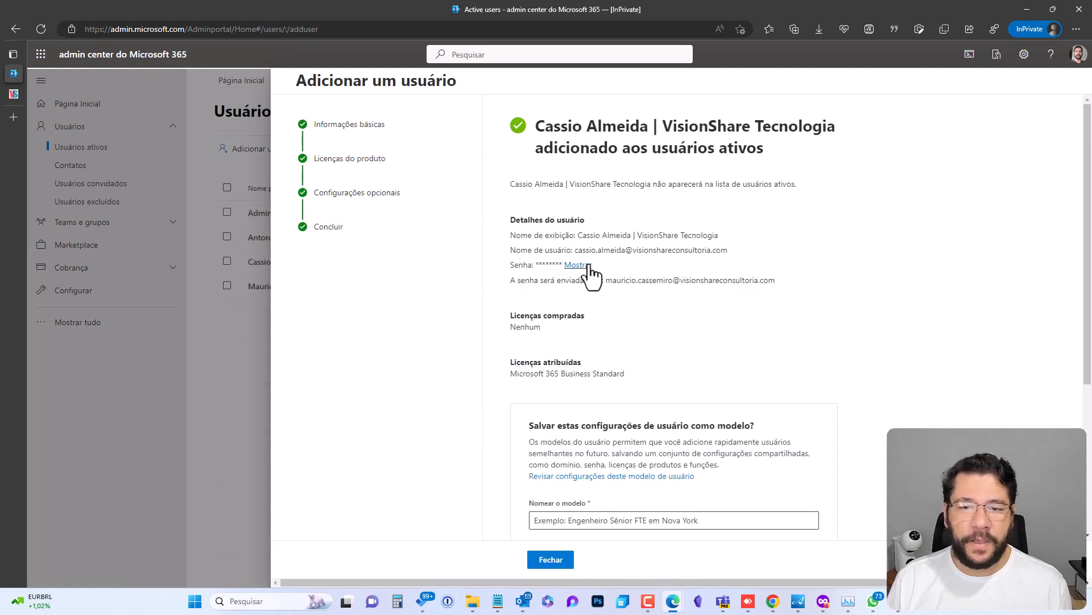
click(578, 266)
drag(588, 265, 510, 245)
key(ctrl+c)
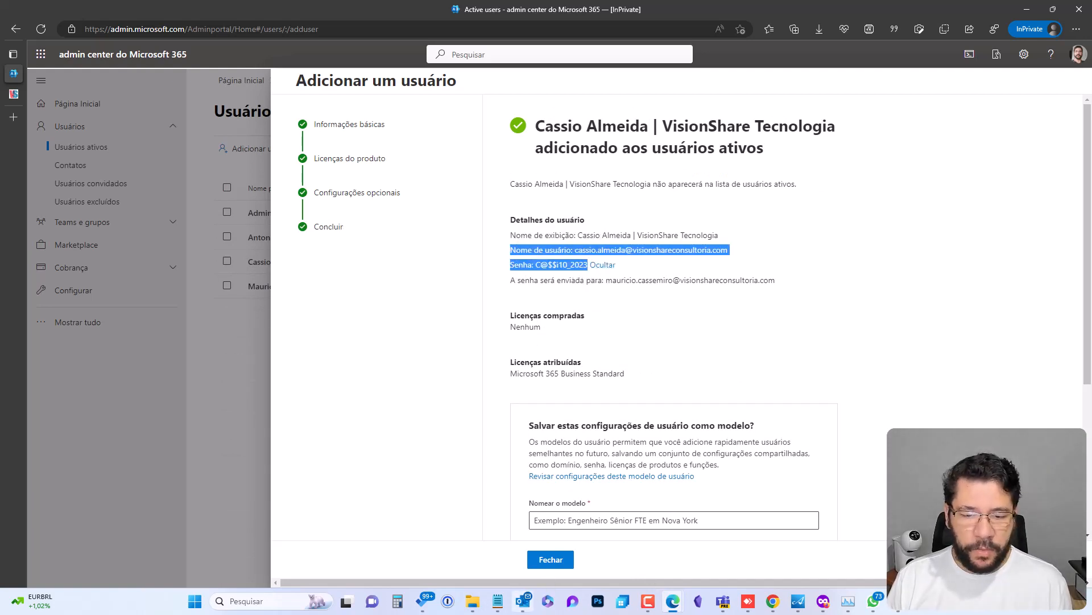
Paste the copied password on a new line in the Notepad credentials note
click(498, 601)
key(Return)
key(Return)
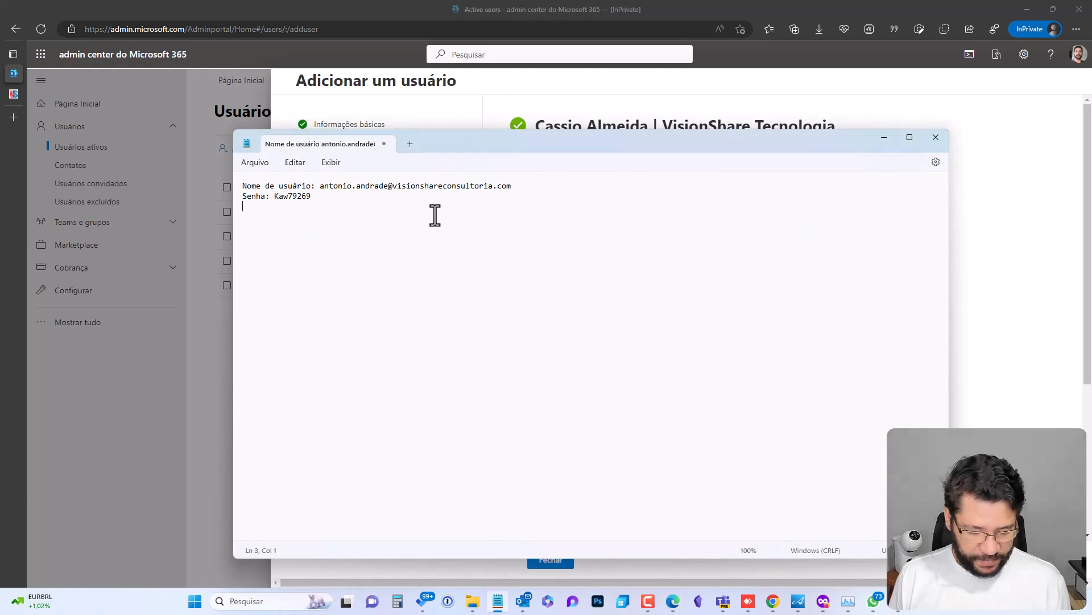
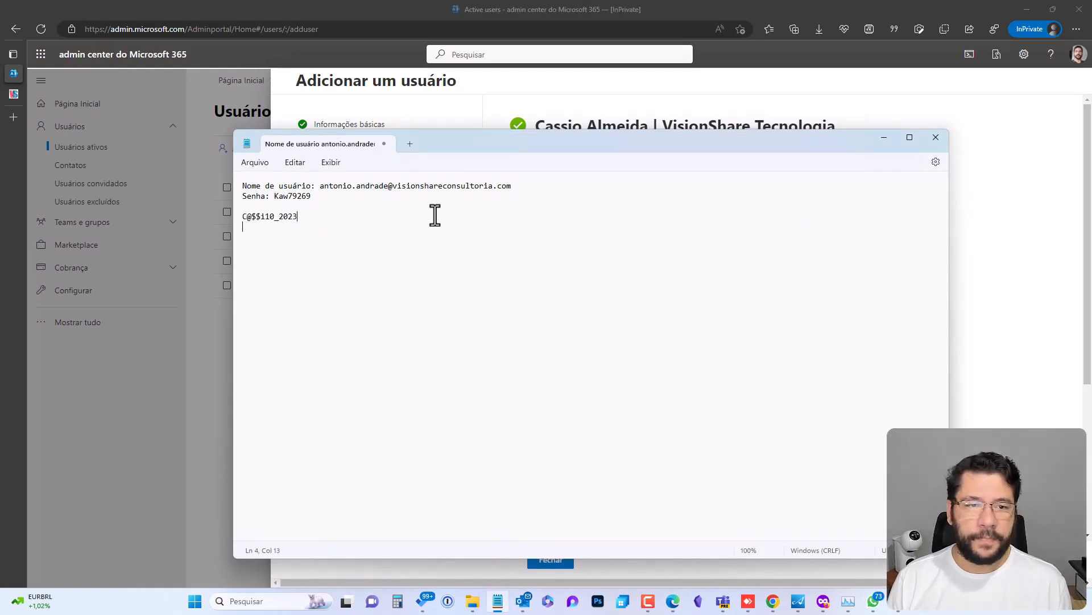
Copy the username and password from the confirmation page and paste them over the loose password line
click(443, 13)
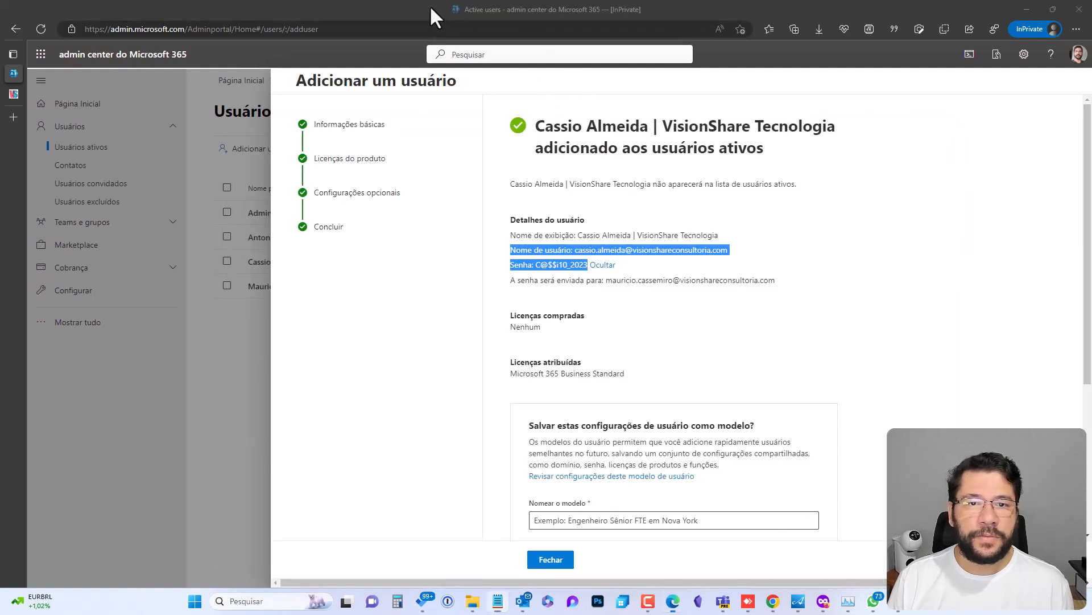
right_click(548, 245)
click(580, 254)
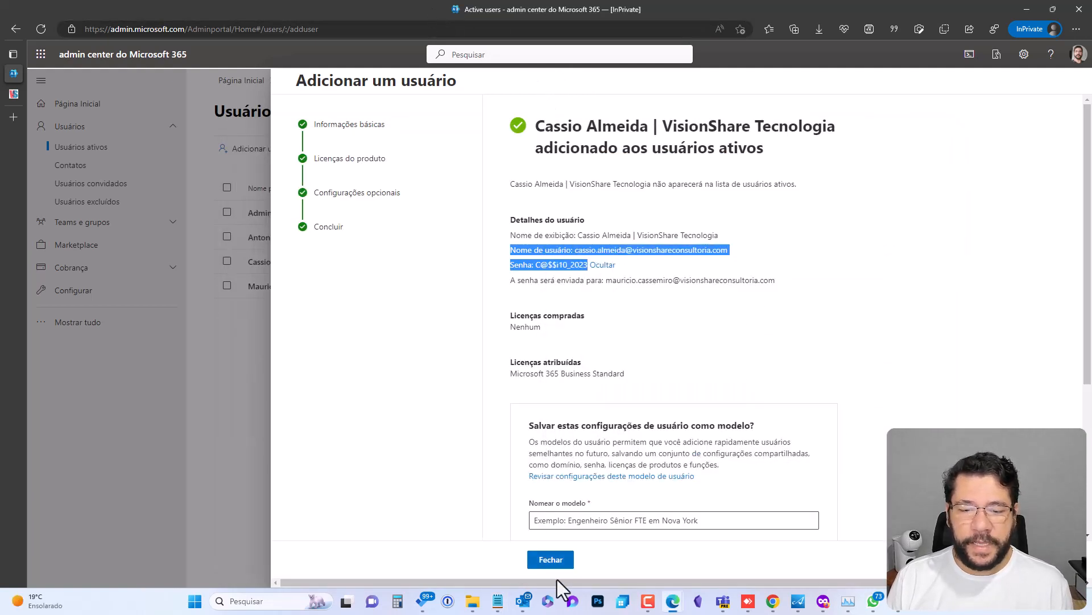
click(498, 601)
drag(310, 218, 230, 219)
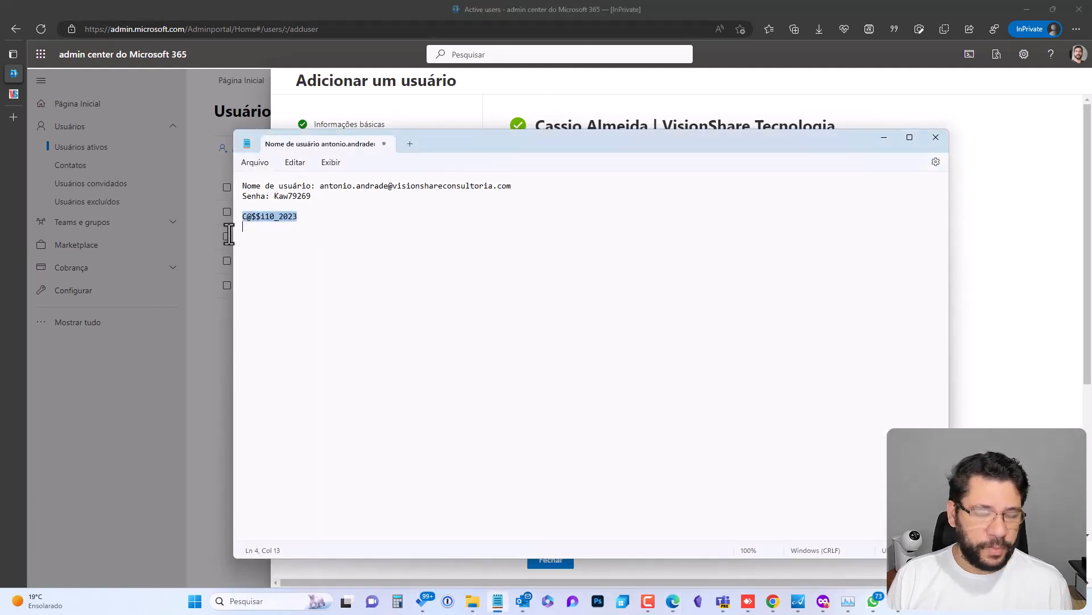
key(ctrl+v)
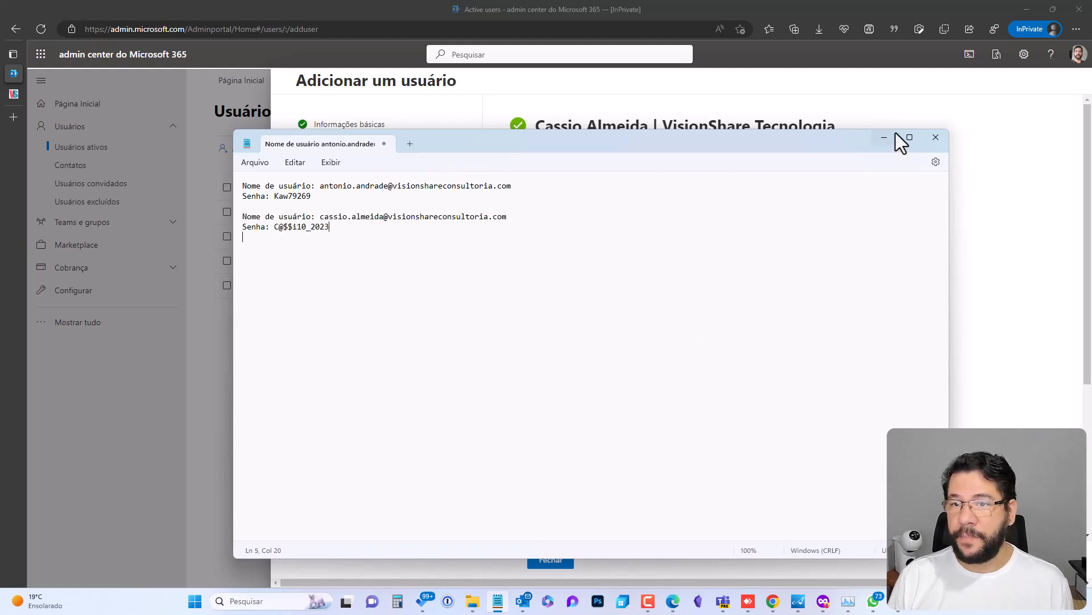
Close the add-user wizard, leaving the user template unshared with other admins
click(893, 137)
click(623, 325)
scroll(568, 497, down, 4)
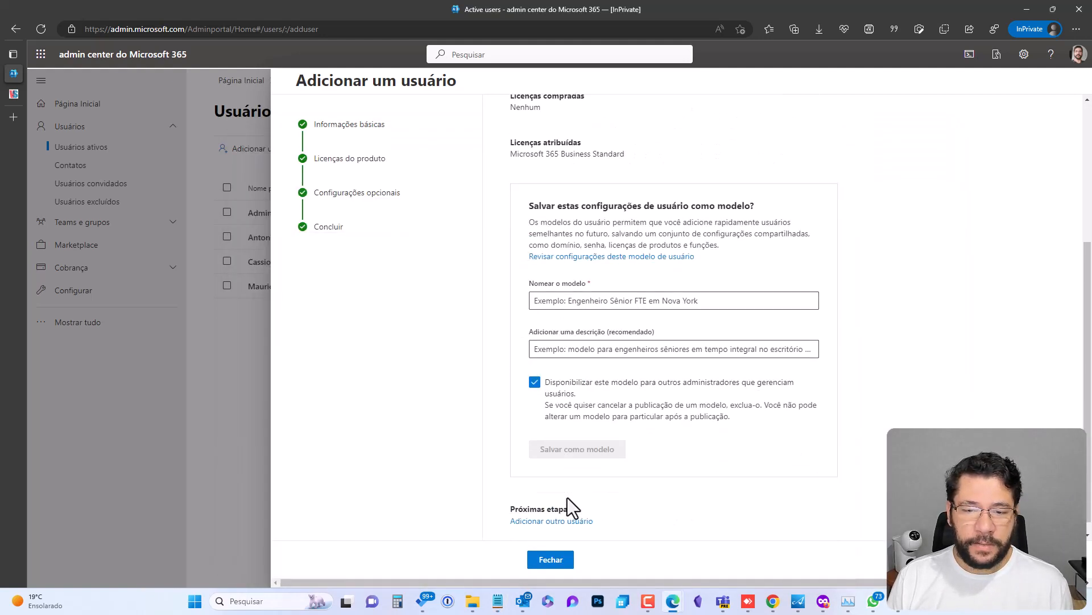
click(535, 370)
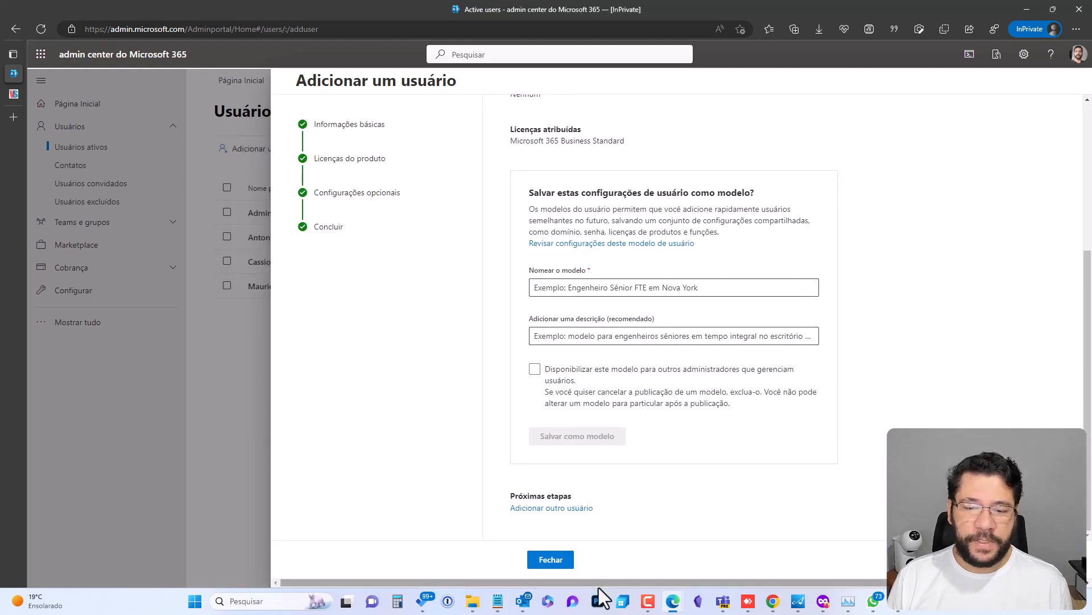
click(557, 573)
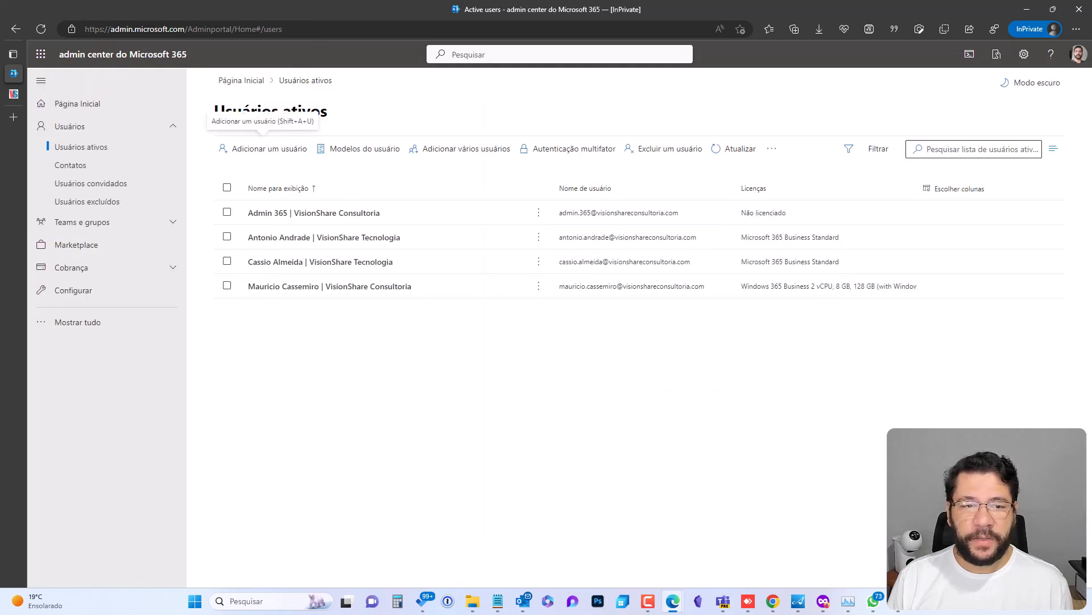
Open the new user's details and save their contact information
click(312, 265)
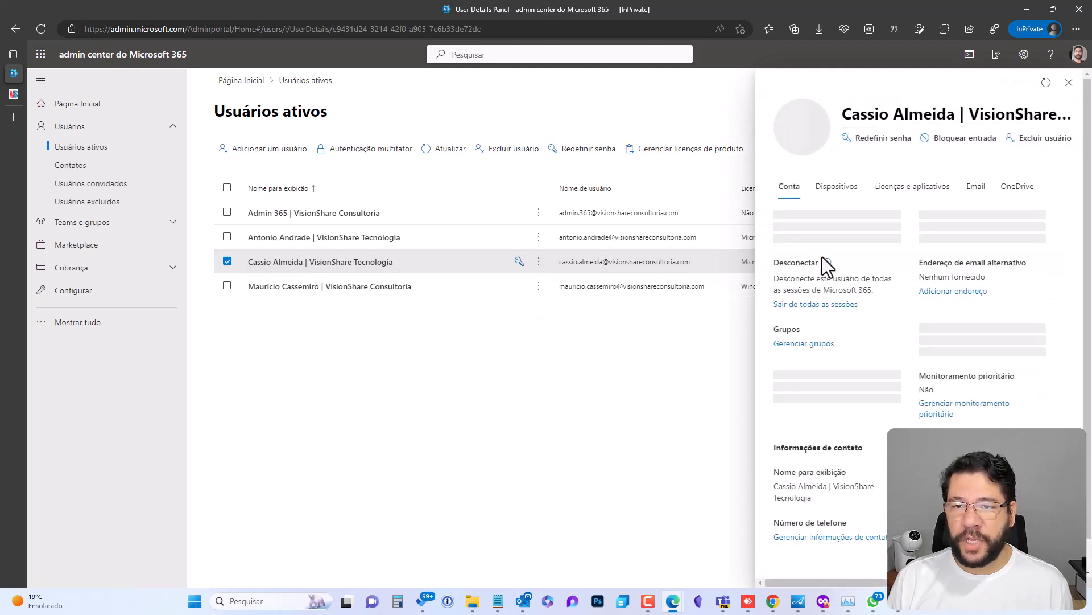
drag(1085, 207, 1085, 383)
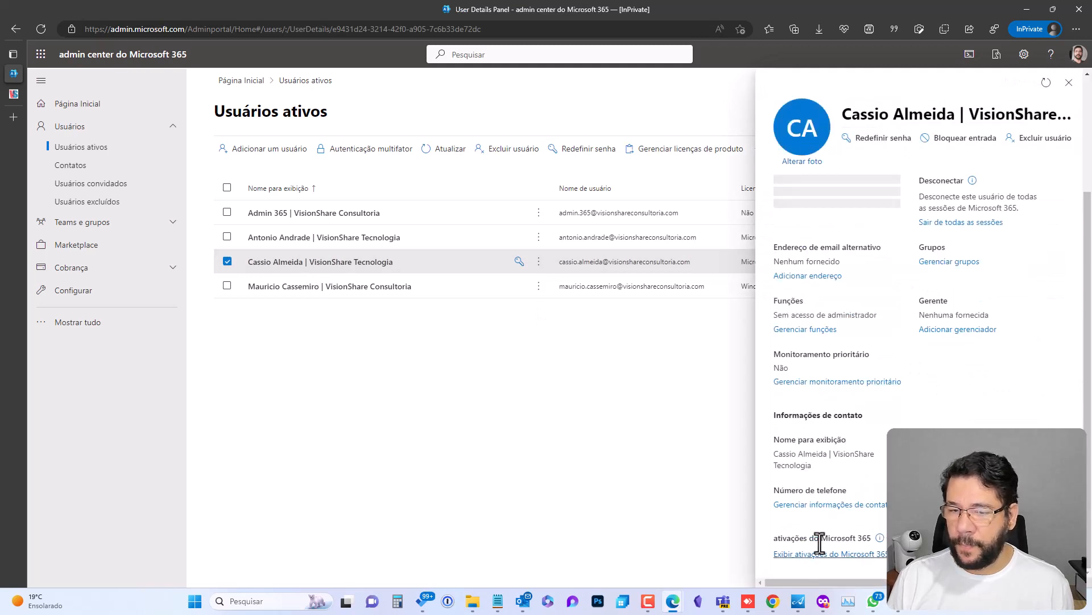
click(794, 504)
scroll(886, 317, down, 3)
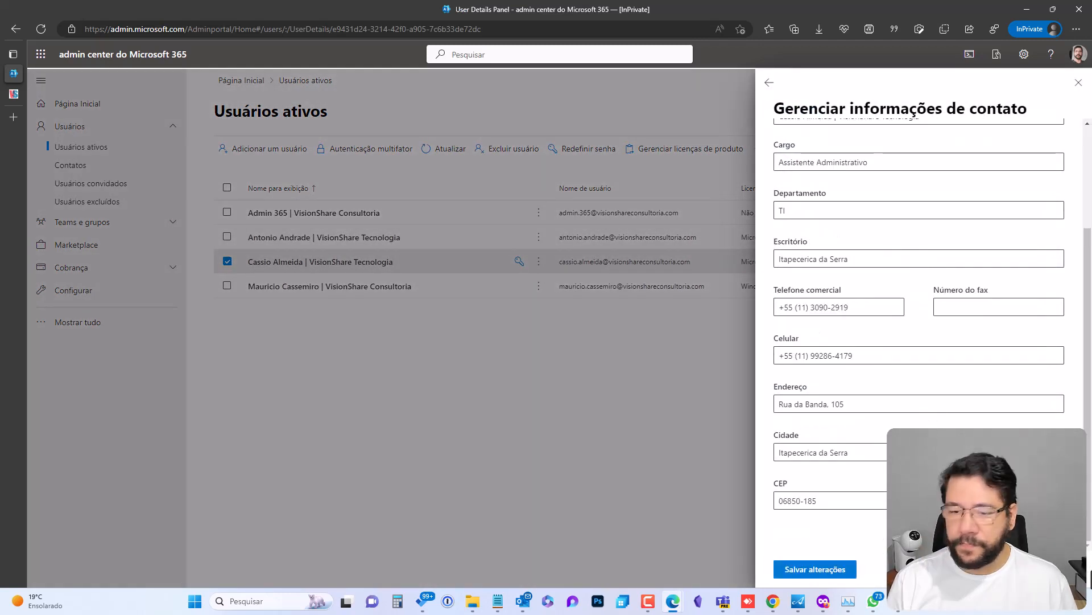
click(822, 574)
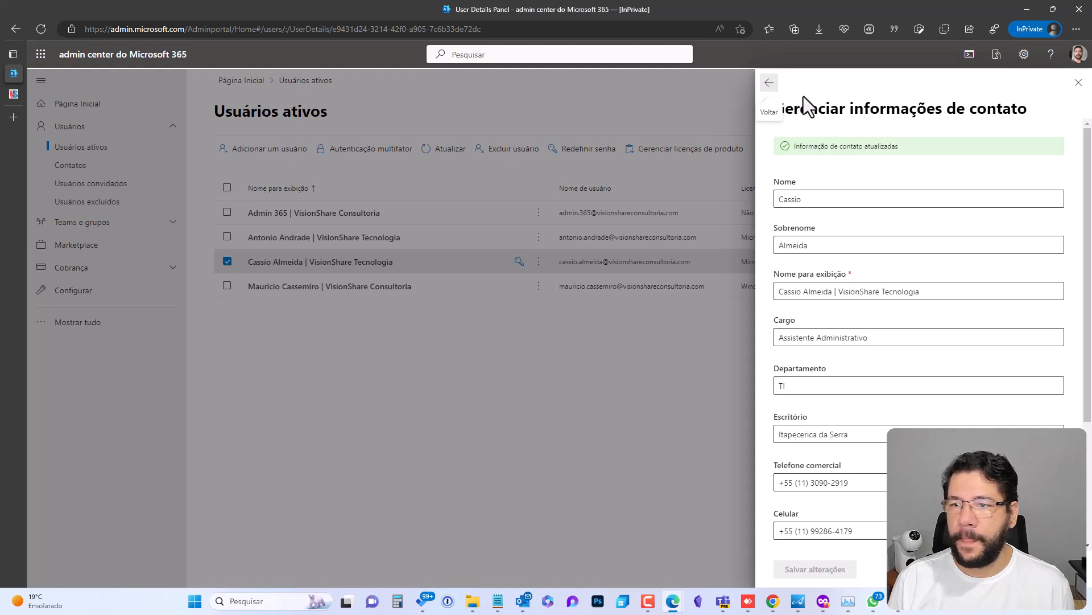
click(770, 82)
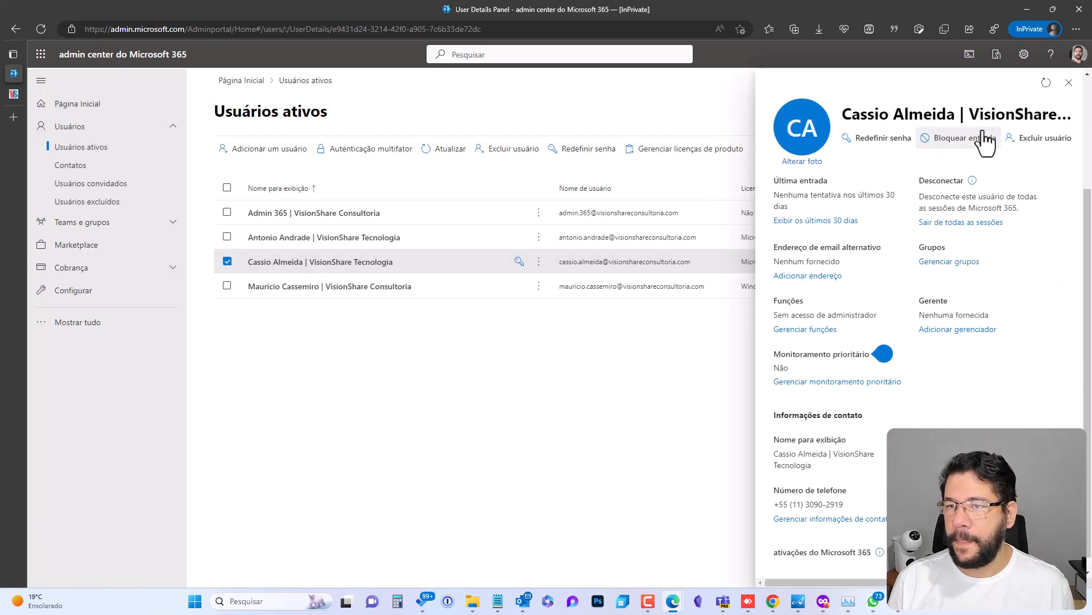
Upload the user's photo from the employee photos folder, save it, and close the details panel
click(800, 162)
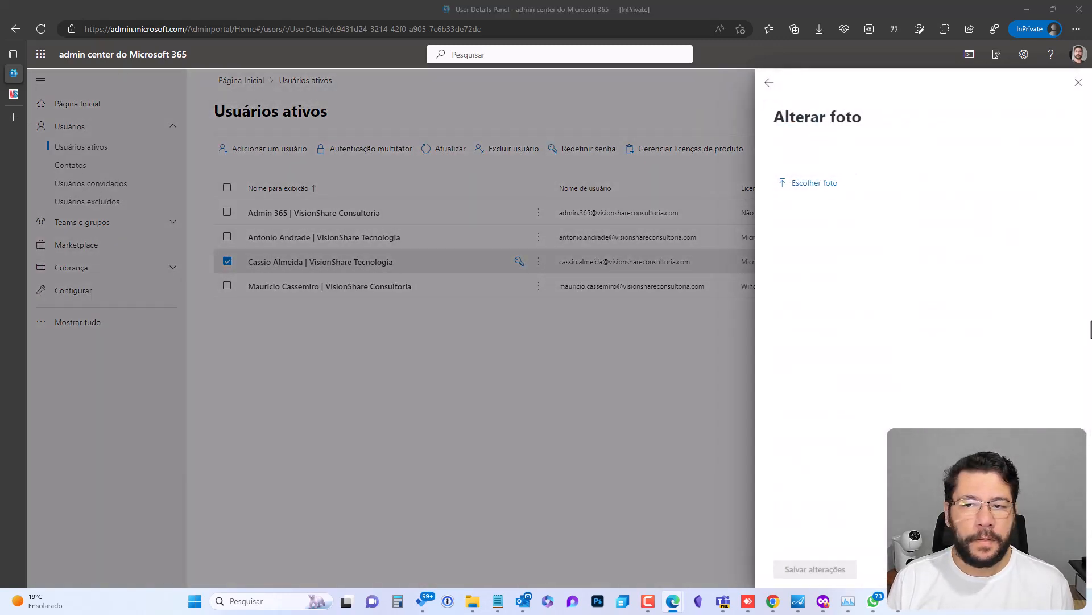
click(814, 182)
click(237, 112)
double_click(237, 112)
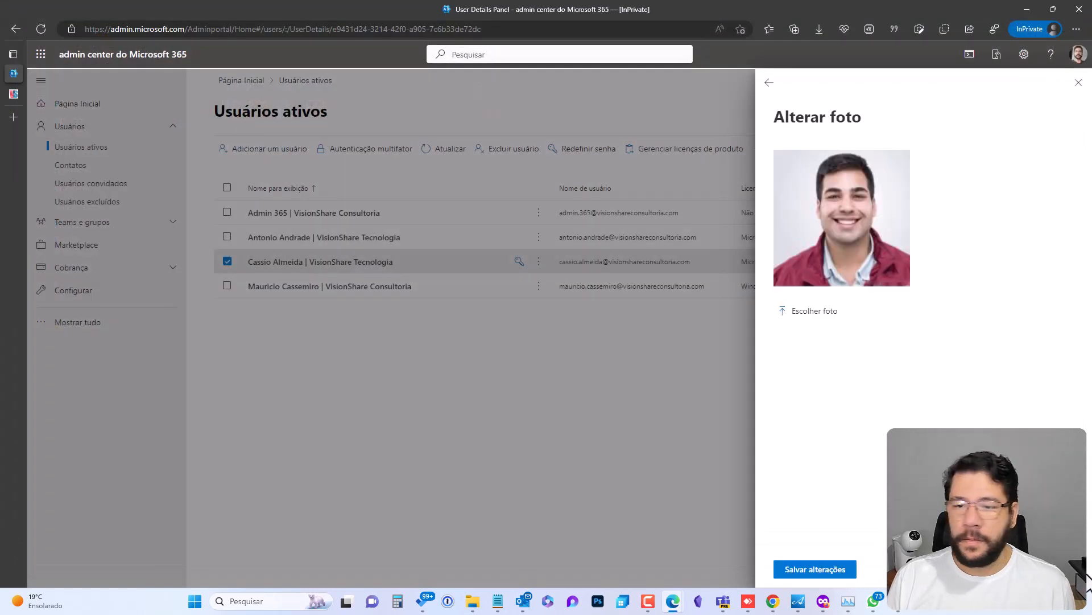
click(802, 571)
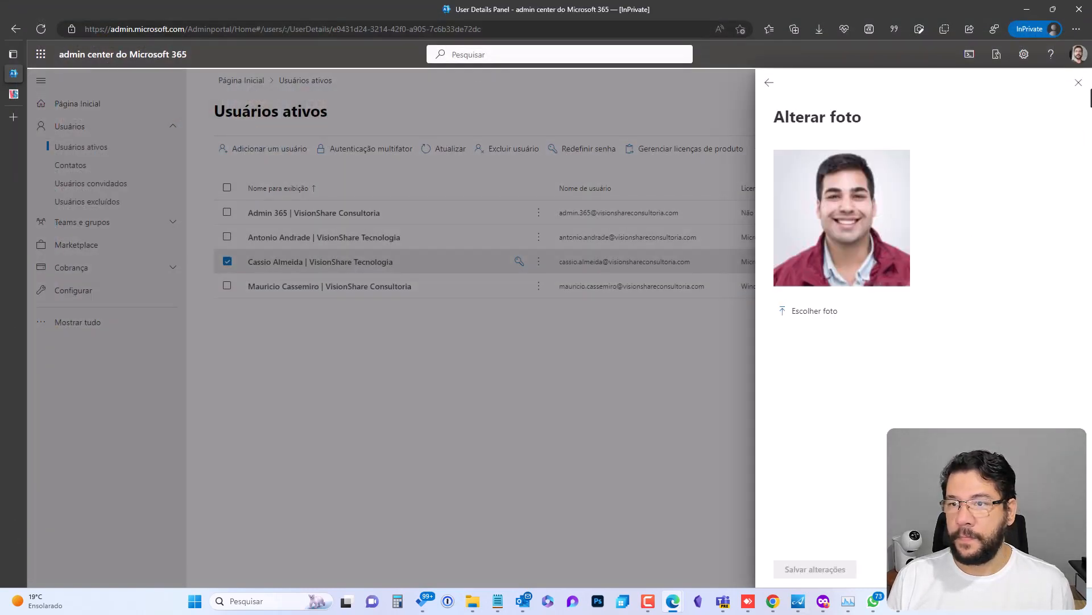
click(768, 82)
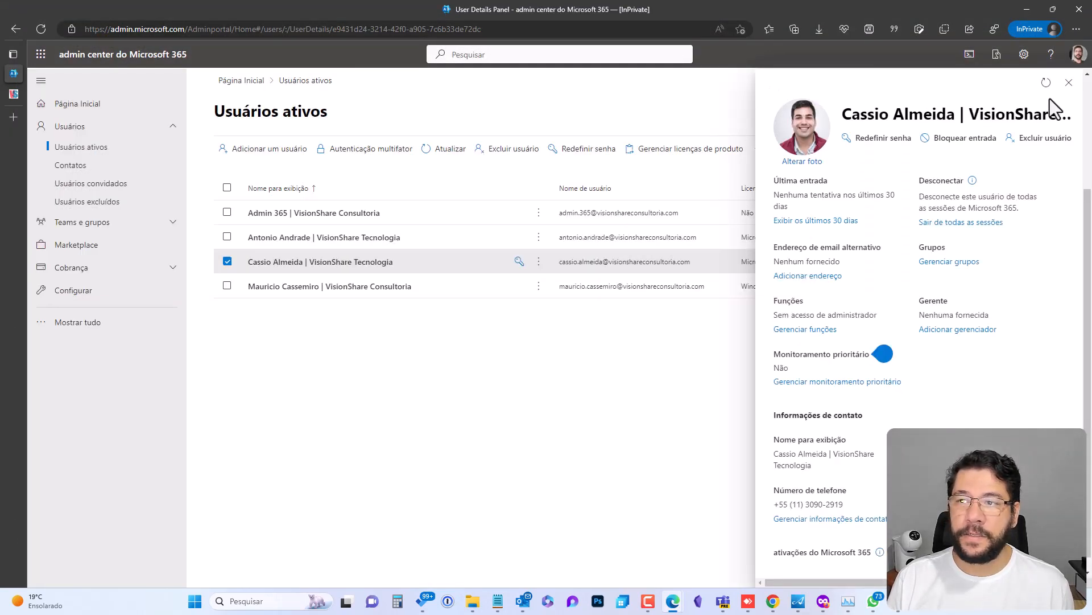
click(1077, 83)
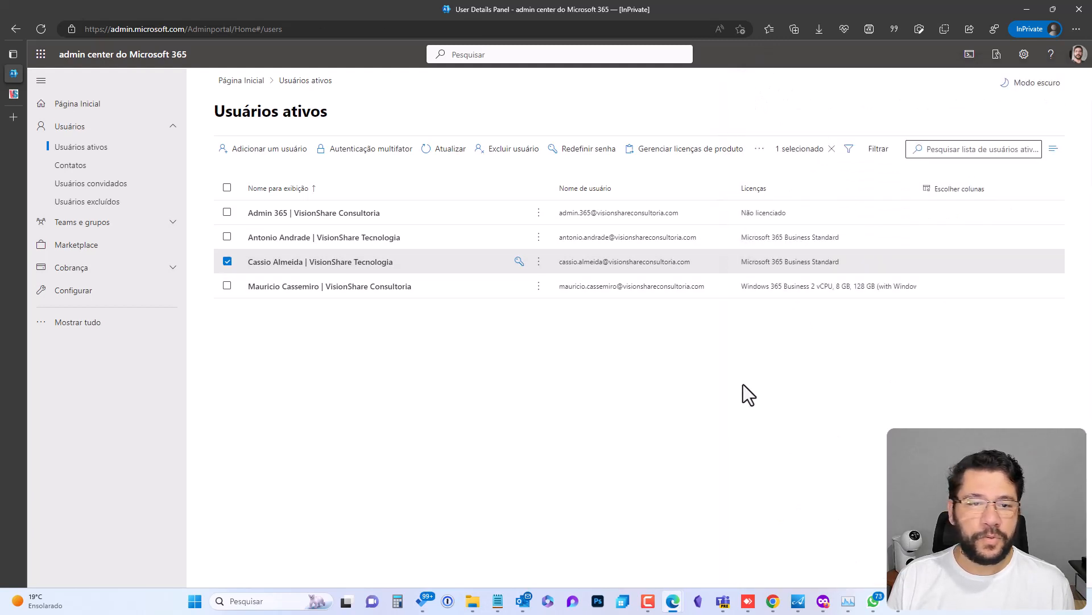
Clear the user selection and open the Adicionar vários usuários page
click(227, 262)
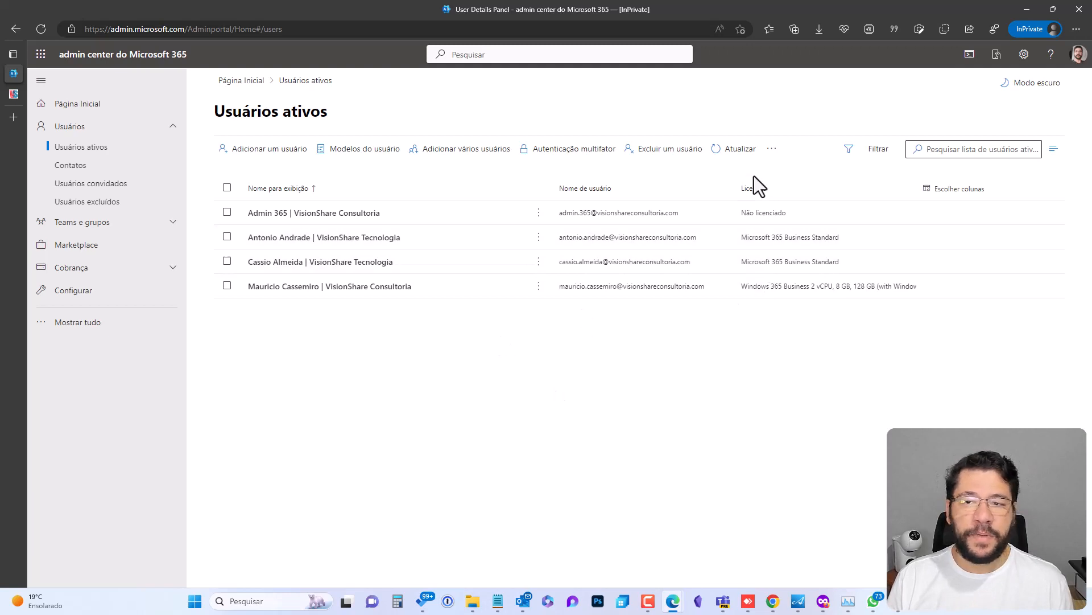
click(852, 151)
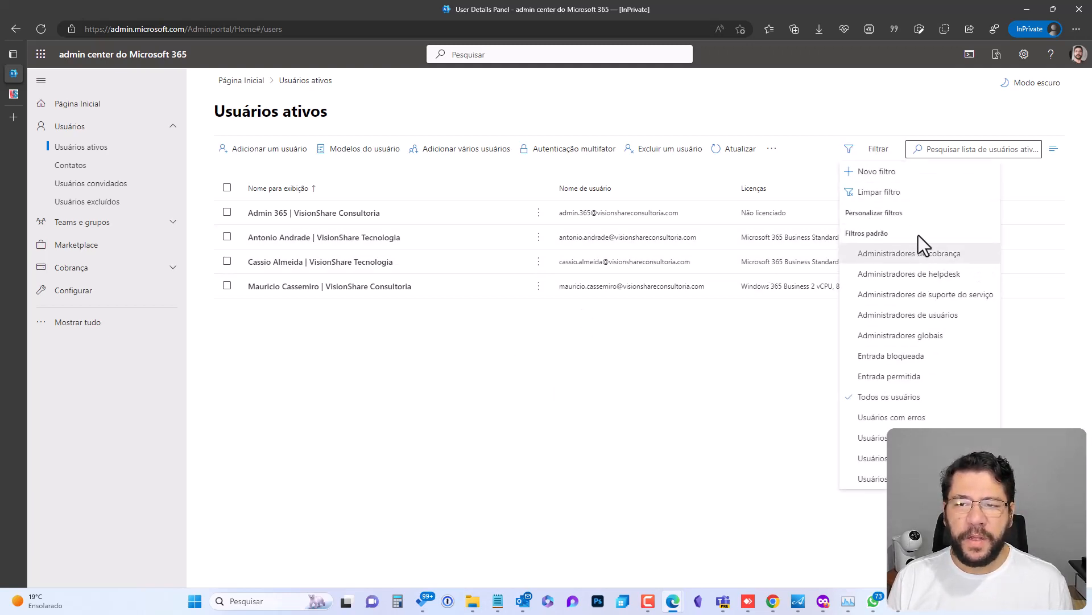
click(791, 100)
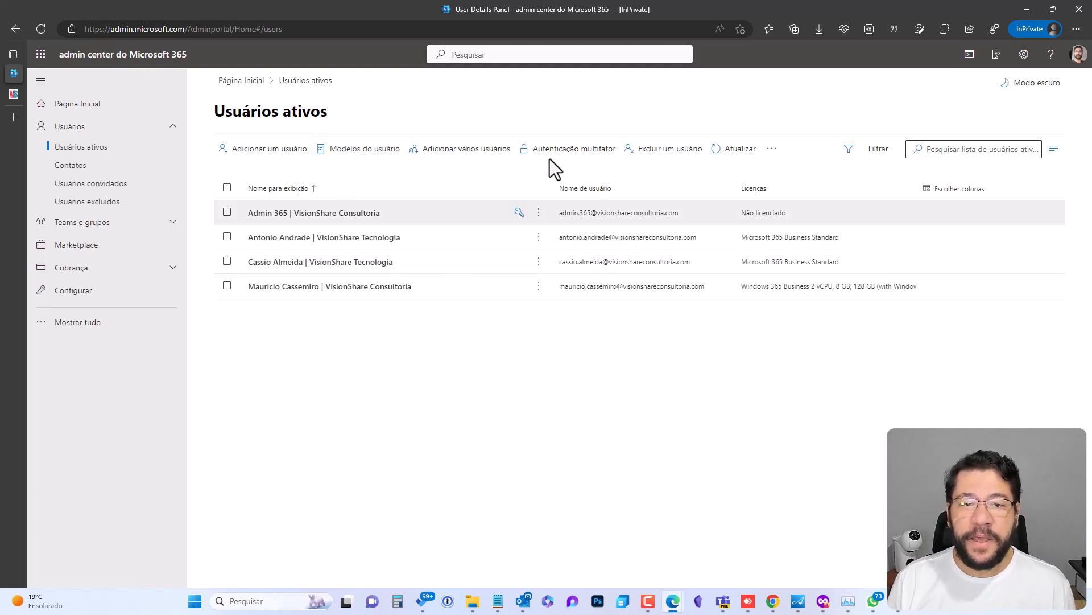
click(447, 152)
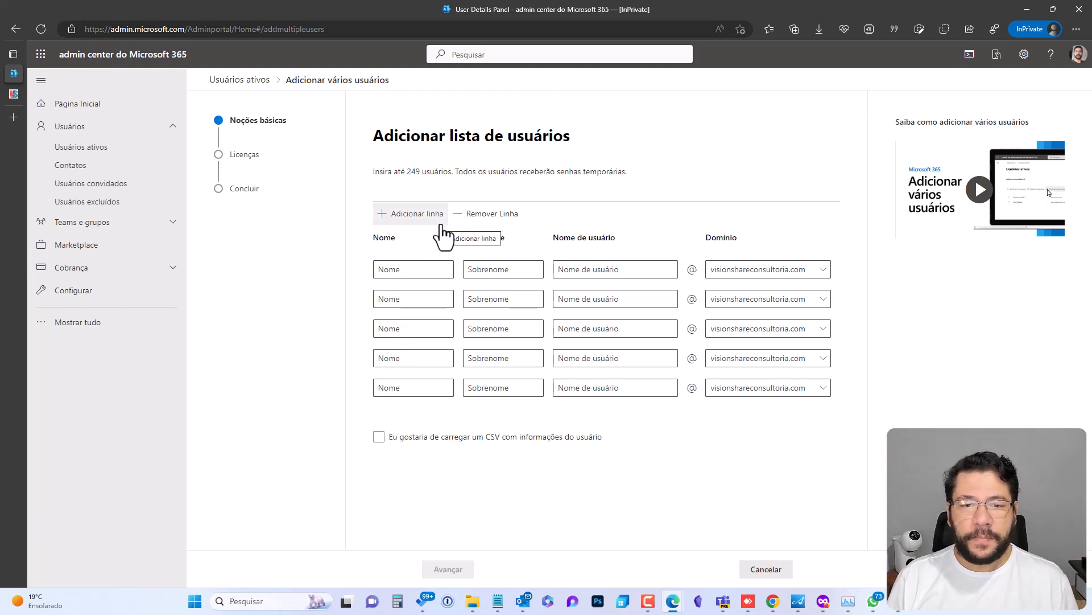
Add several extra user rows, then remove rows until five remain
click(410, 215)
click(410, 215)
click(410, 215)
click(410, 215)
click(410, 215)
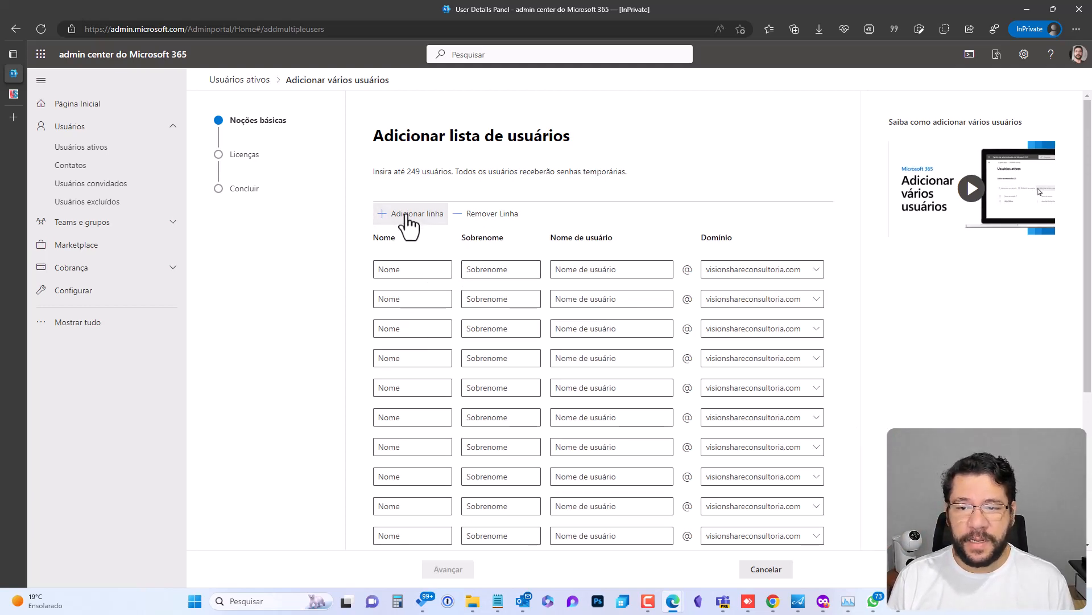
click(407, 215)
scroll(692, 456, down, 2)
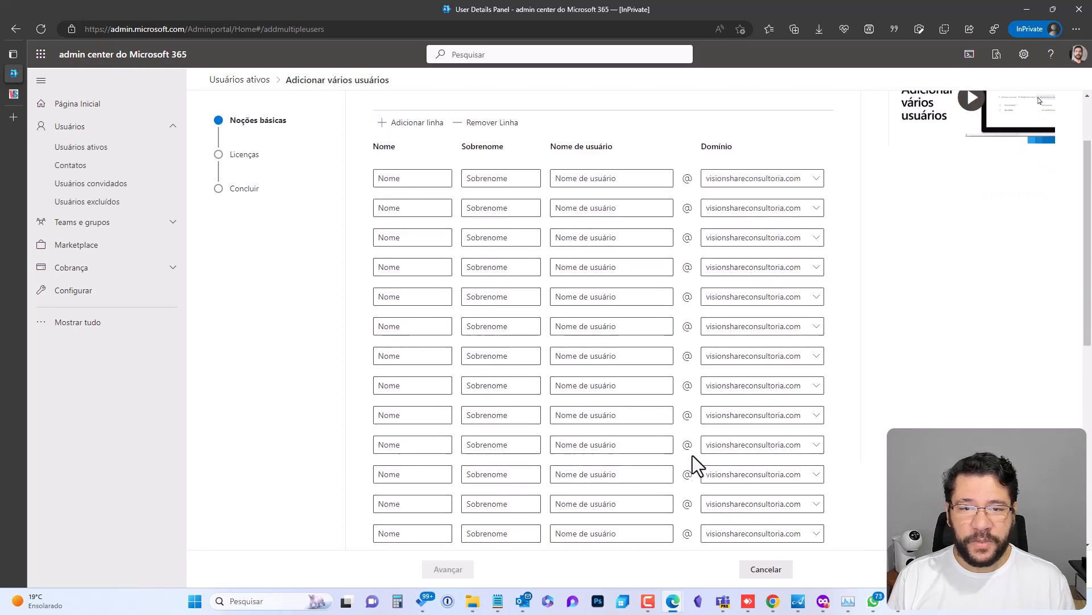
scroll(692, 455, up, 2)
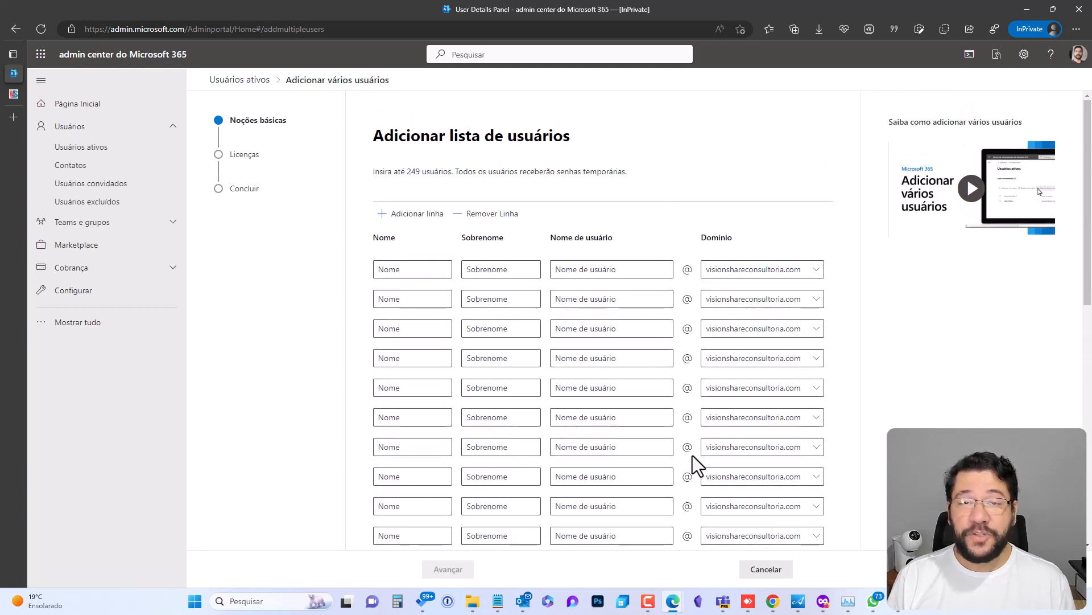
click(517, 228)
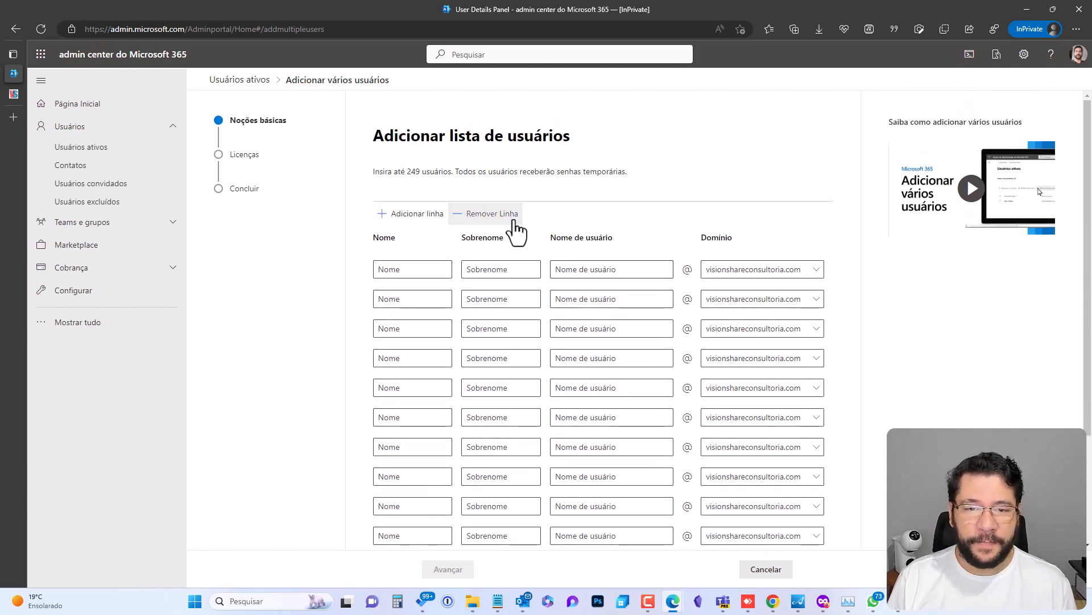
click(516, 228)
click(517, 228)
click(516, 227)
click(517, 228)
click(512, 228)
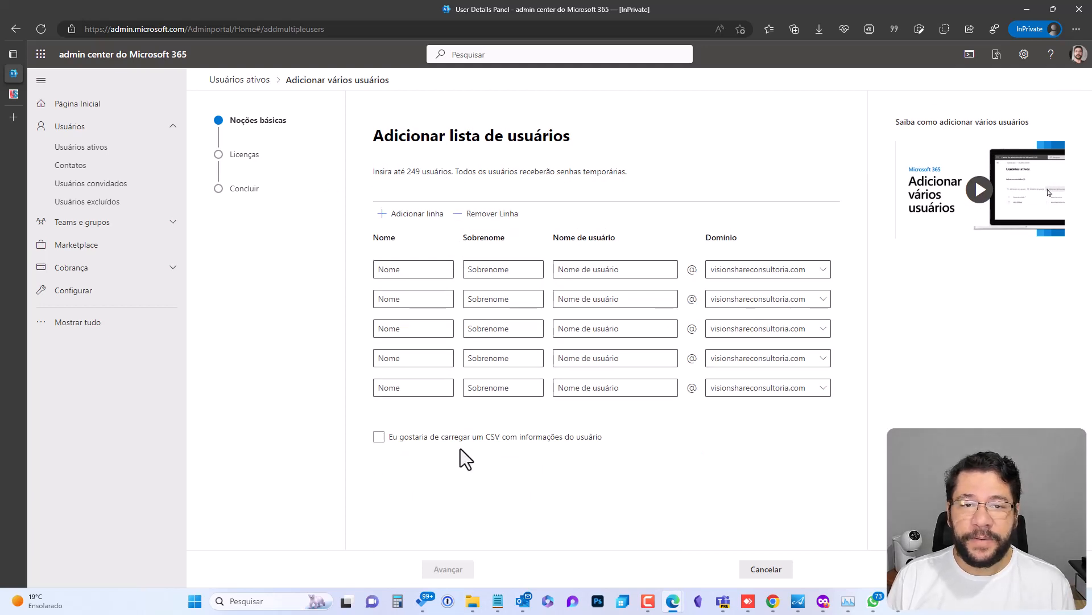
Step through the first row's Nome, Sobrenome and Nome de usuário fields
click(409, 268)
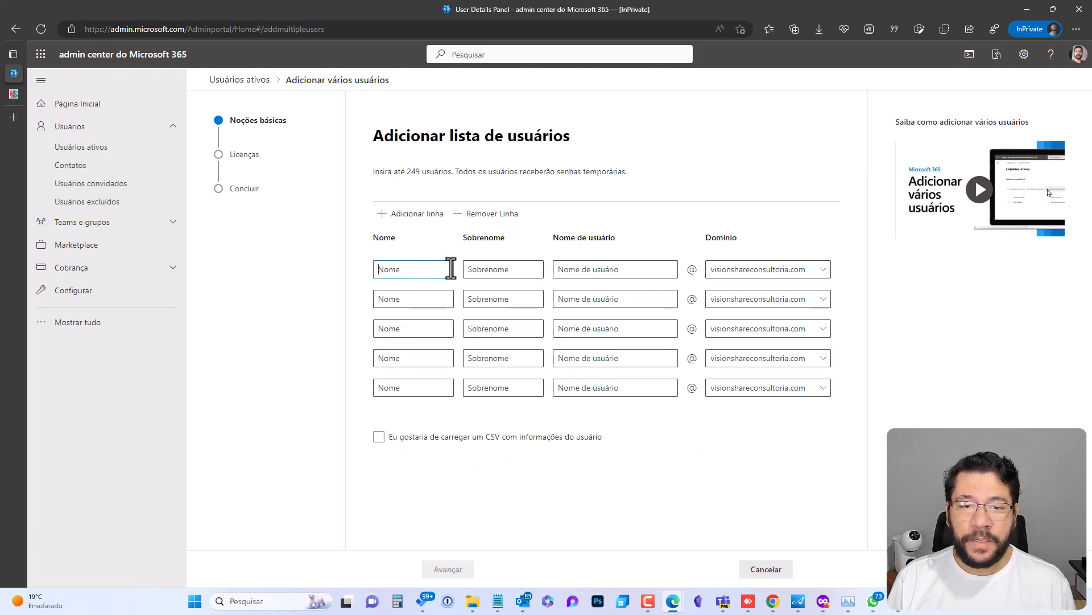
click(491, 268)
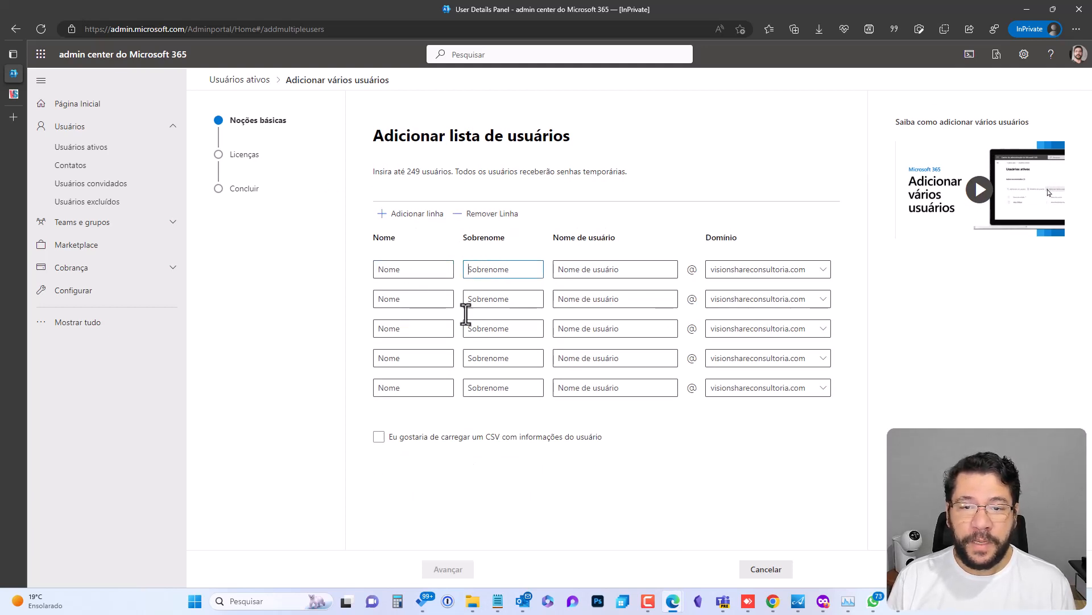
click(601, 269)
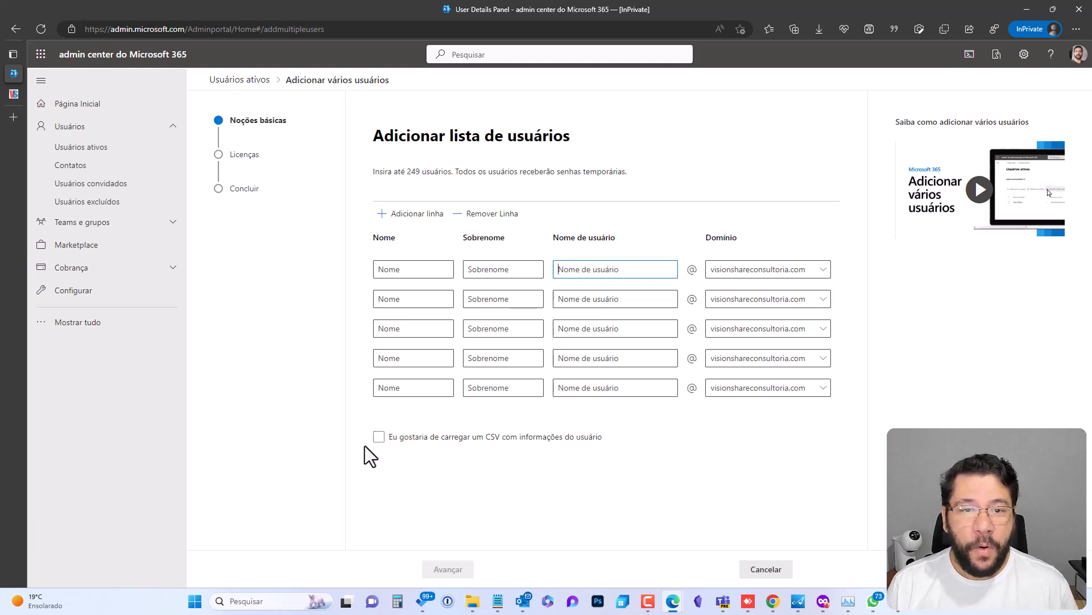
Turn on CSV upload and review the tips, highlighting the 249-user limit
click(378, 437)
scroll(613, 474, down, 3)
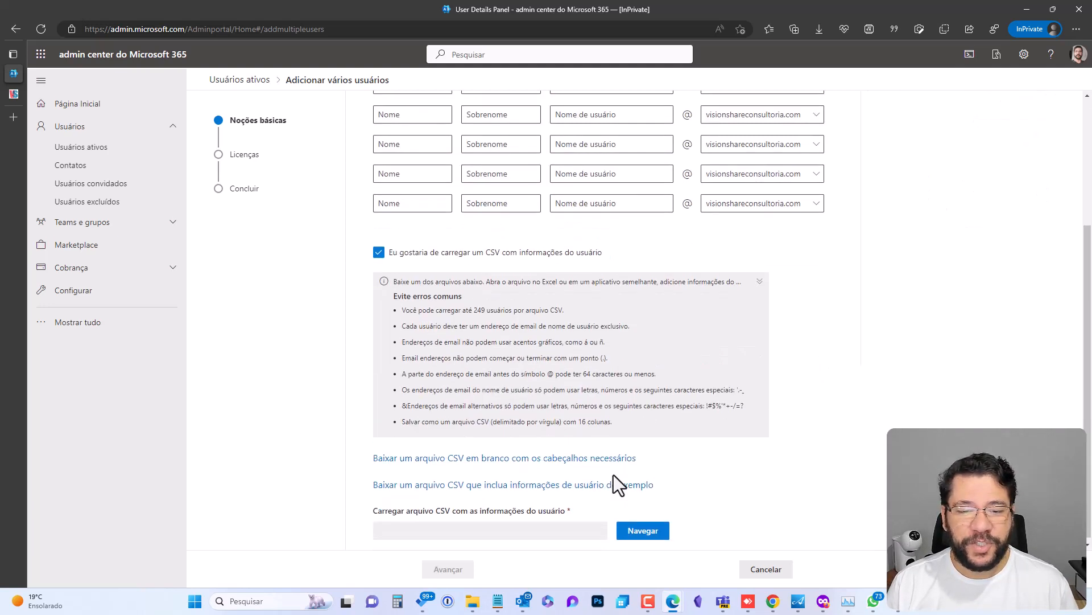
scroll(512, 279, up, 3)
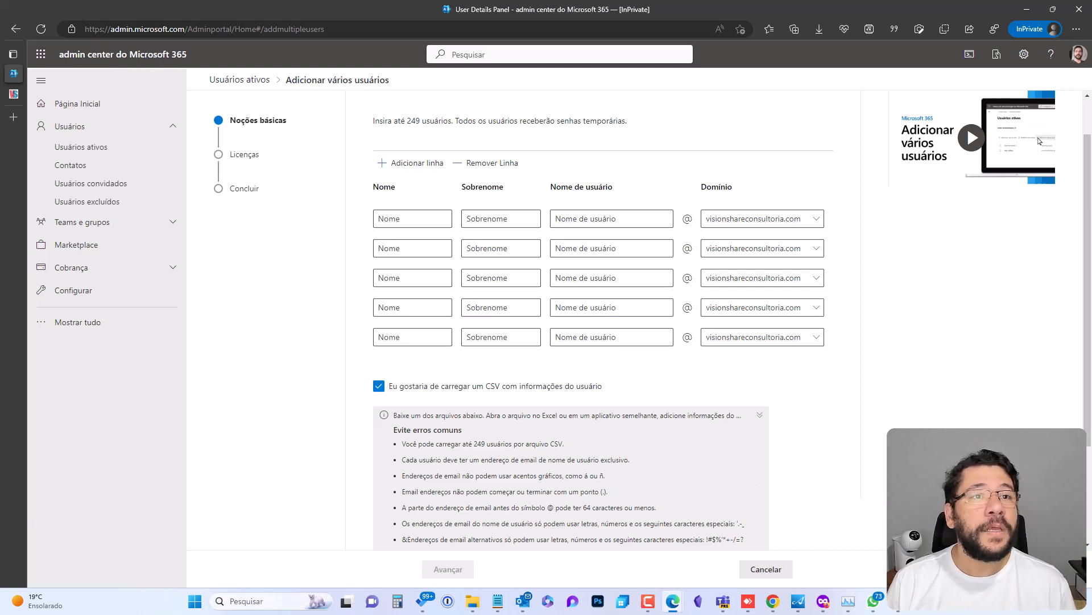
scroll(592, 415, down, 2)
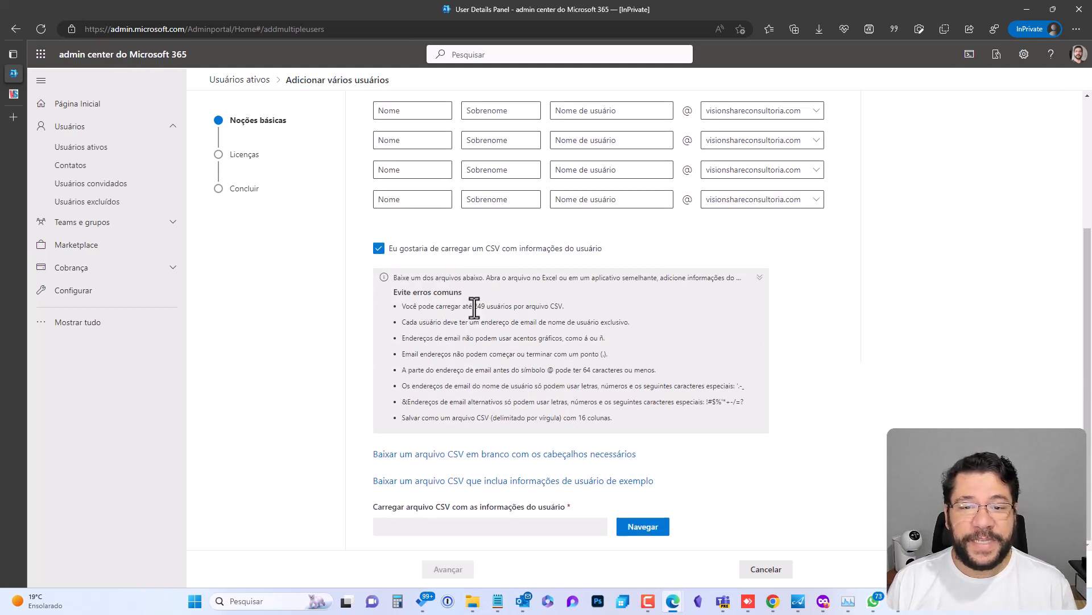
double_click(480, 306)
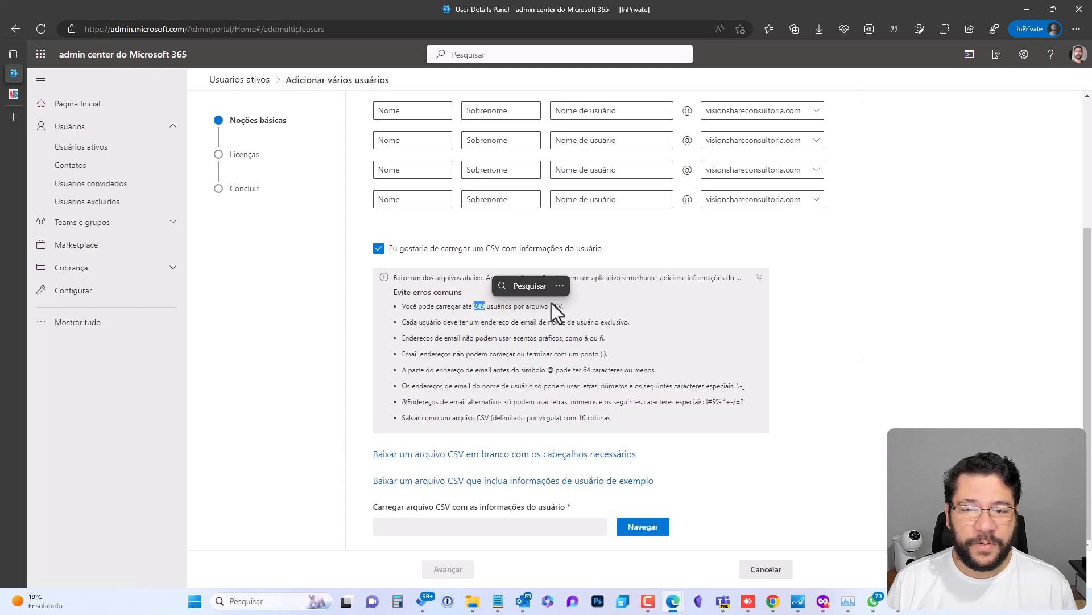
click(545, 364)
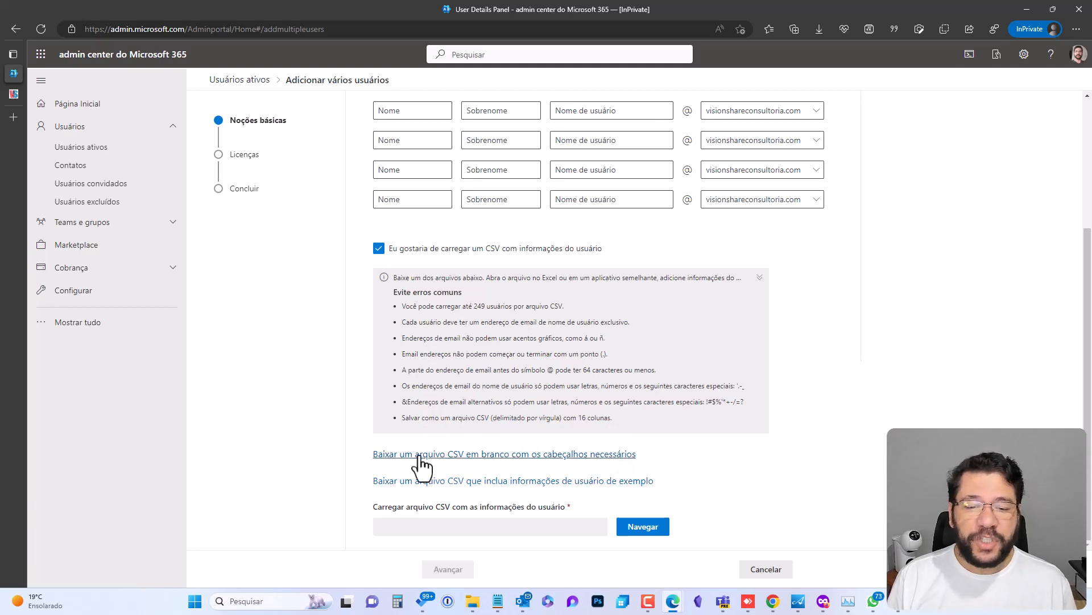
Download the blank Import_User_Template.csv and open it in Excel
click(592, 462)
mouse_move(778, 79)
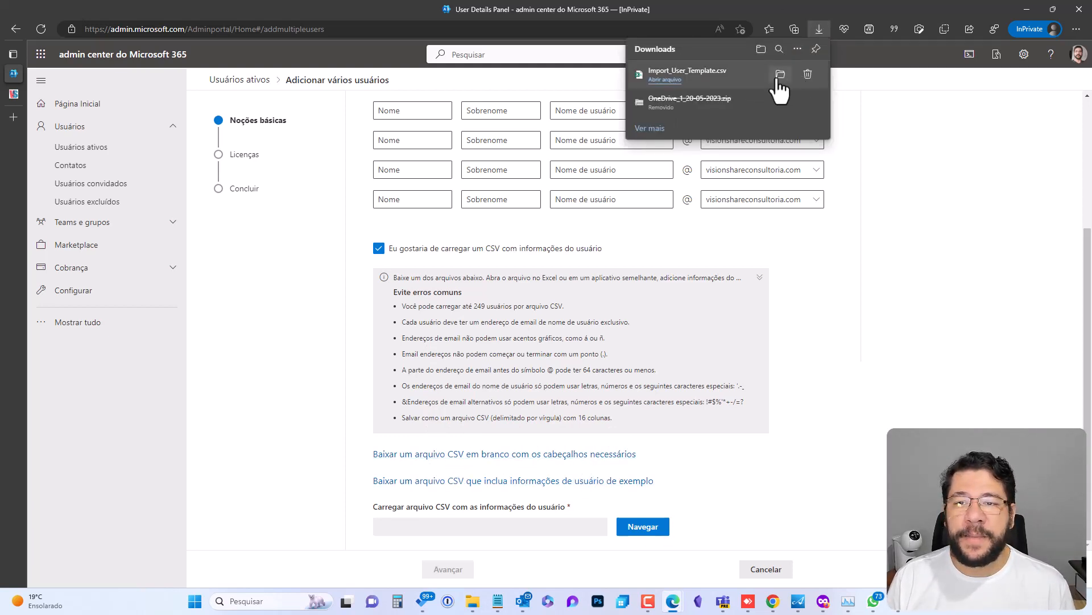
click(665, 79)
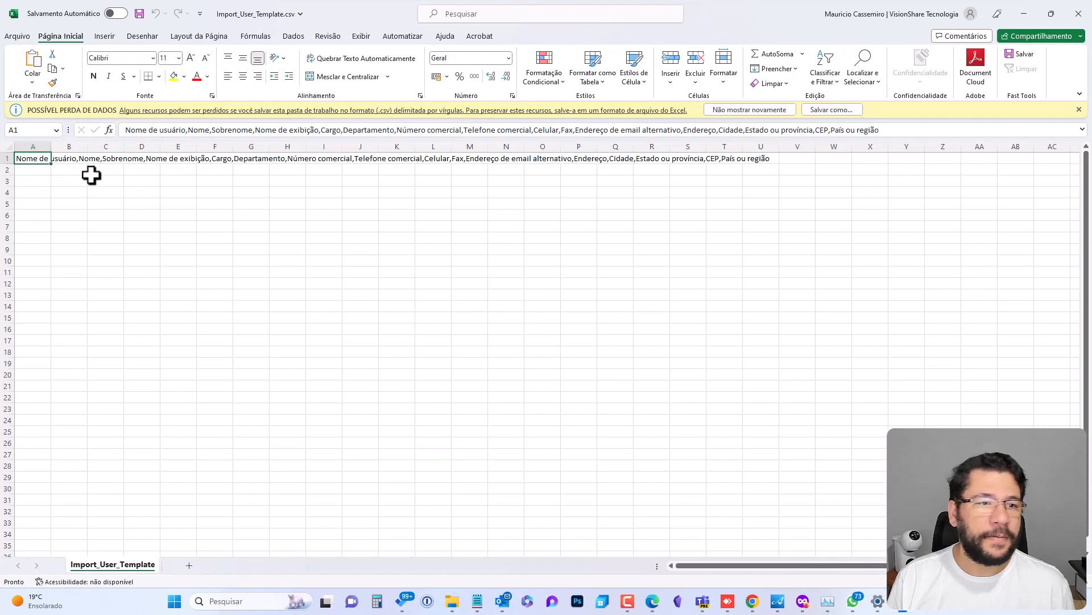
Split the template's column A header row into separate columns at the commas with Texto para Colunas
click(31, 147)
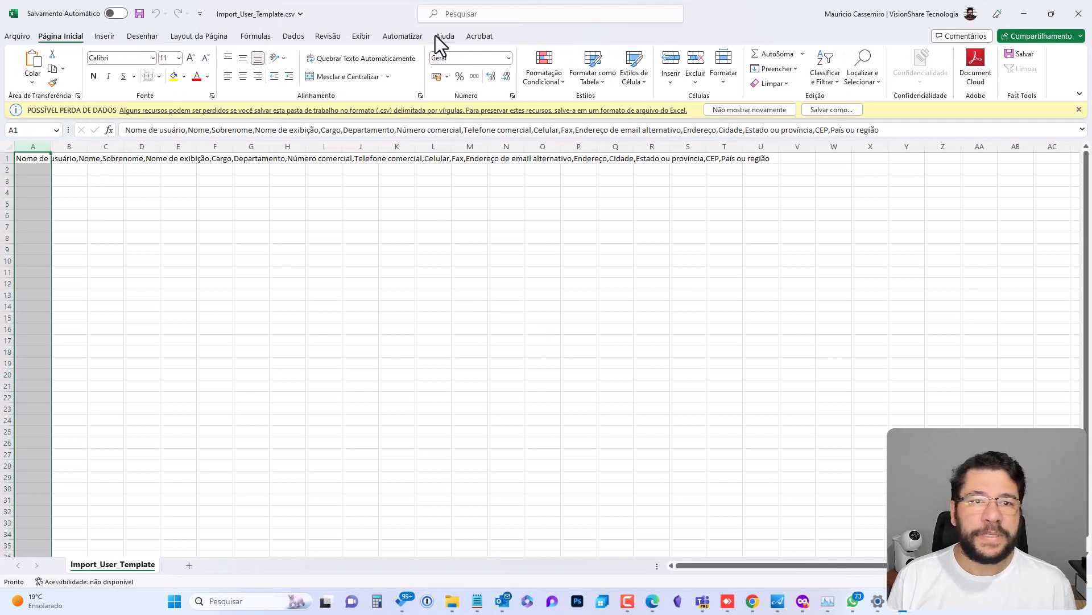
click(302, 35)
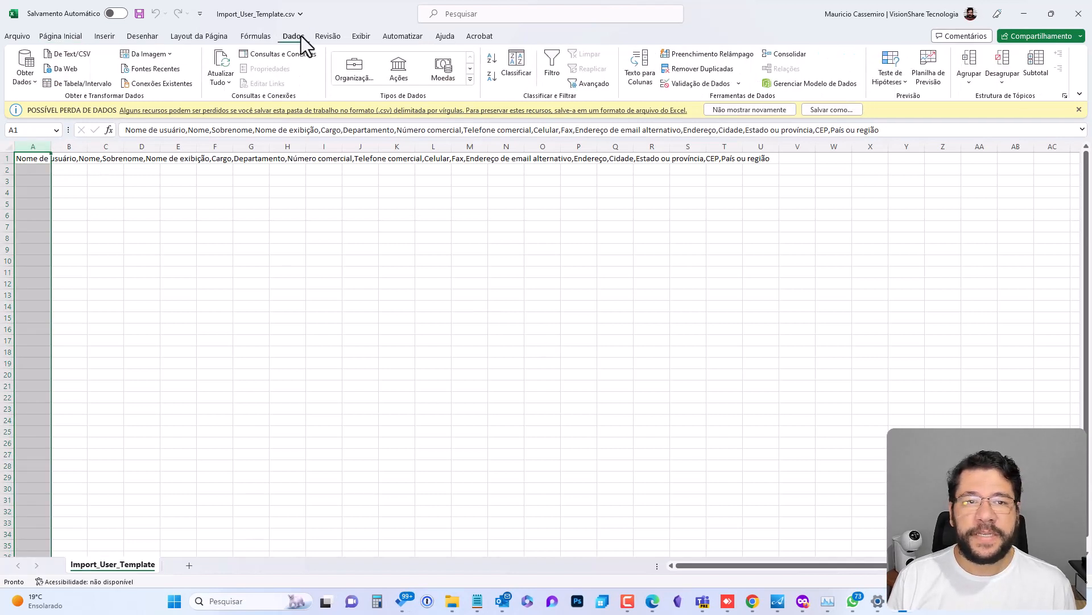
click(652, 69)
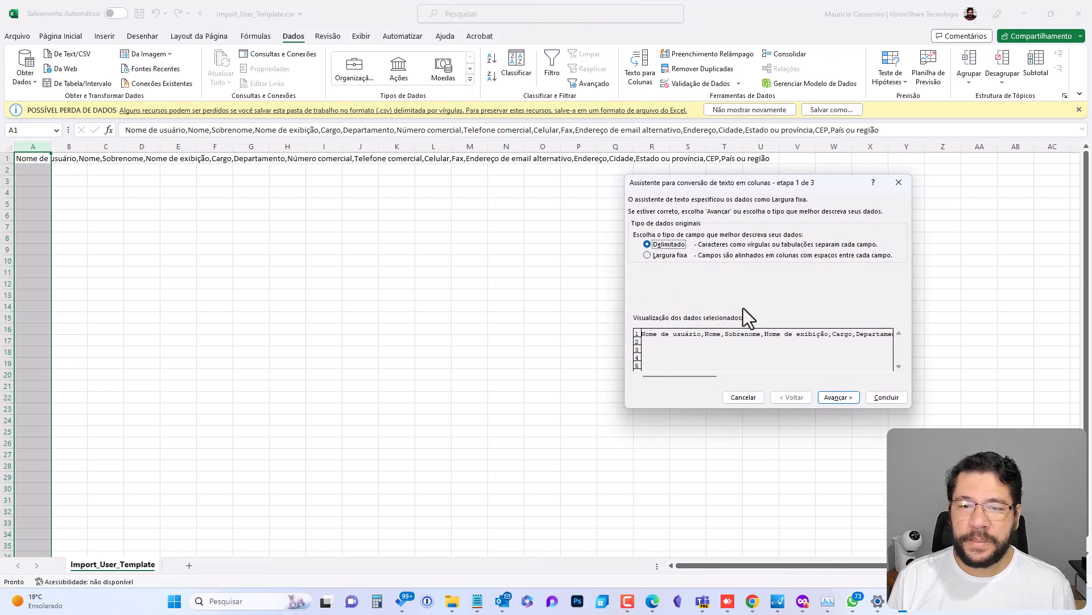
click(833, 395)
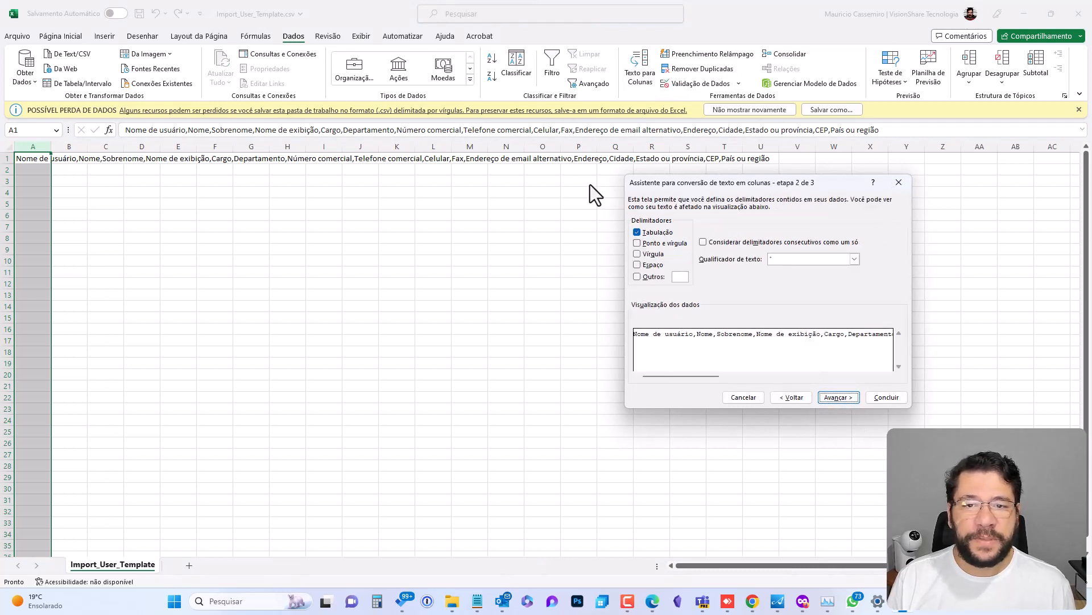
click(647, 254)
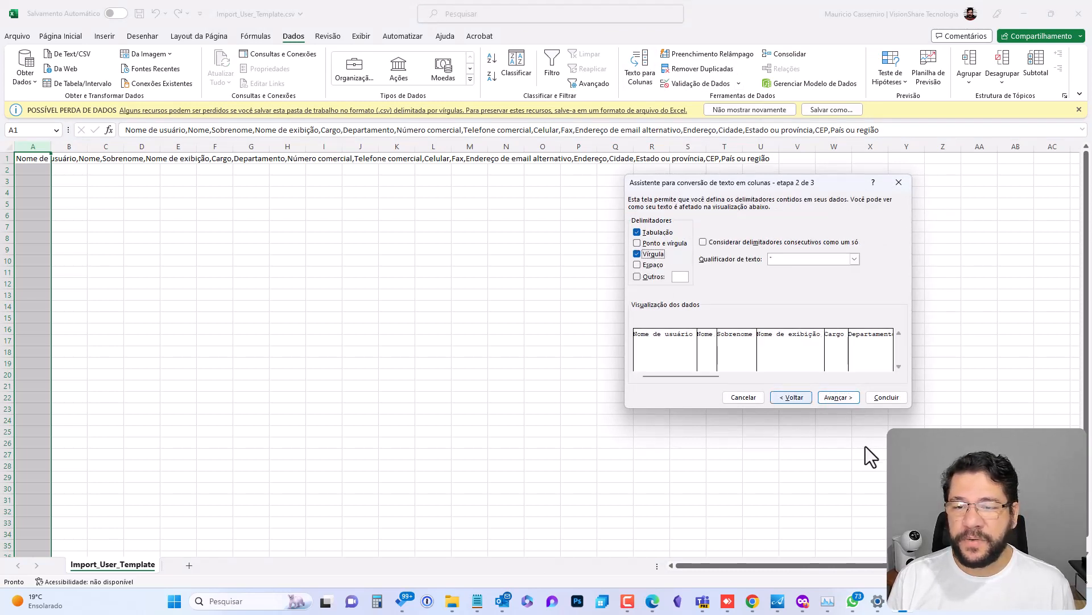
click(838, 400)
click(888, 401)
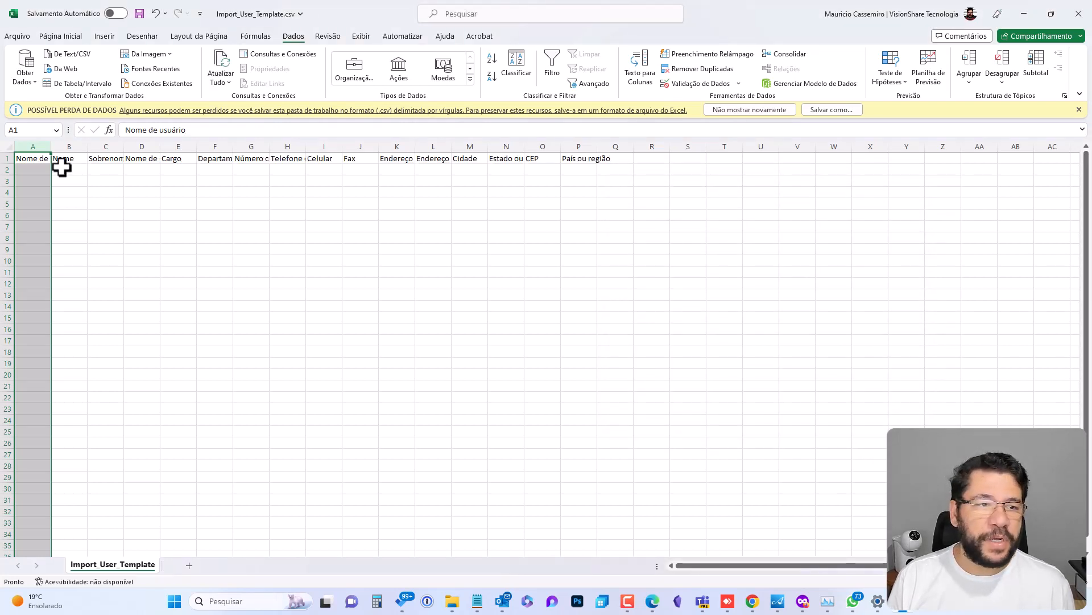
Auto-fit columns C, A and D to fit Sobrenome, Nome de usuário and Nome de exibição
click(34, 169)
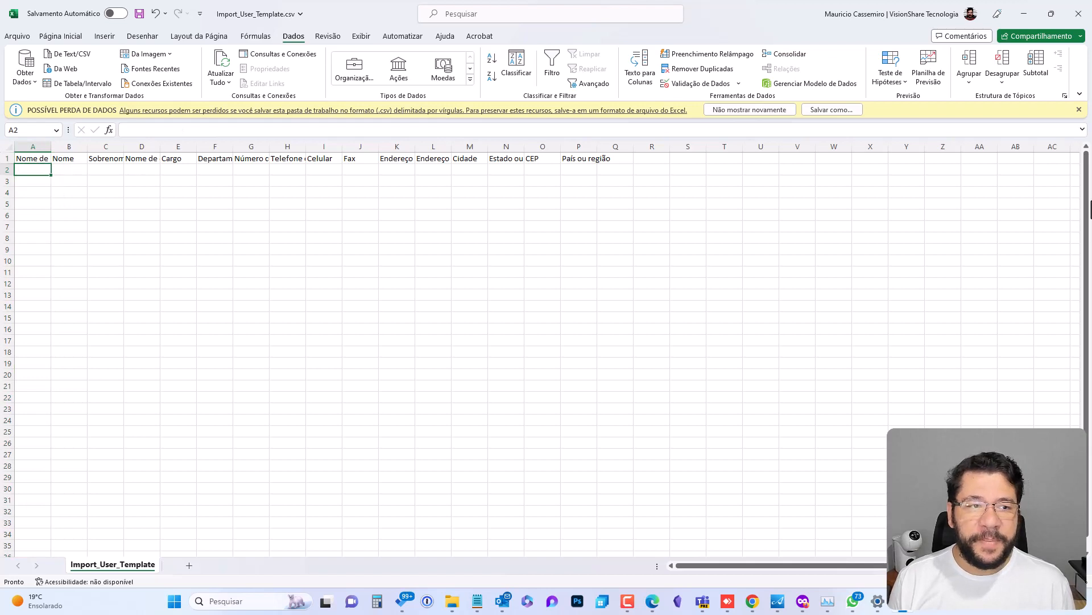
key(Tab)
key(Tab)
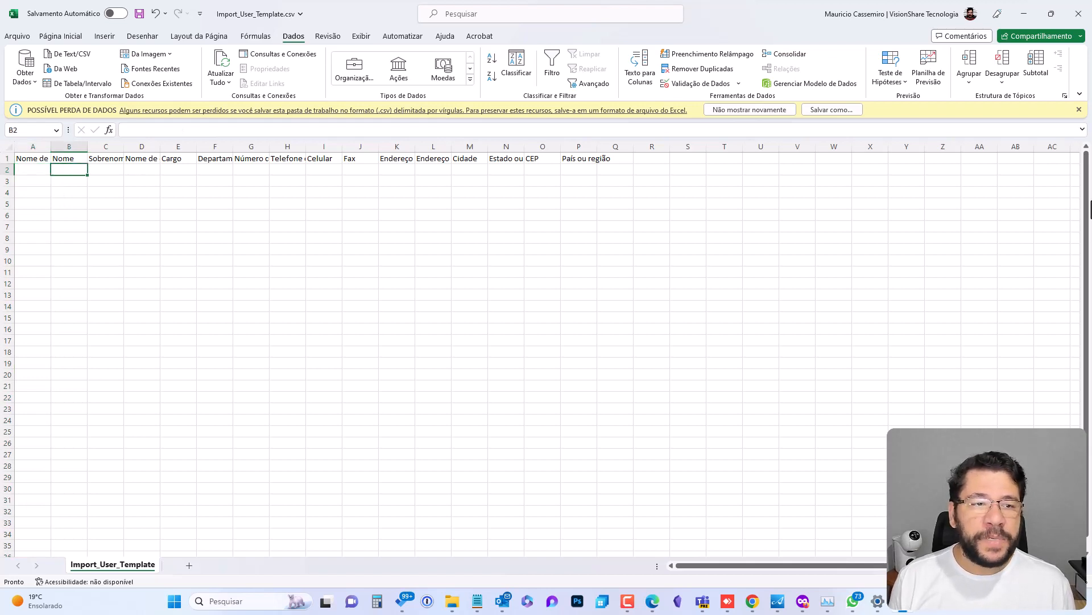
click(120, 155)
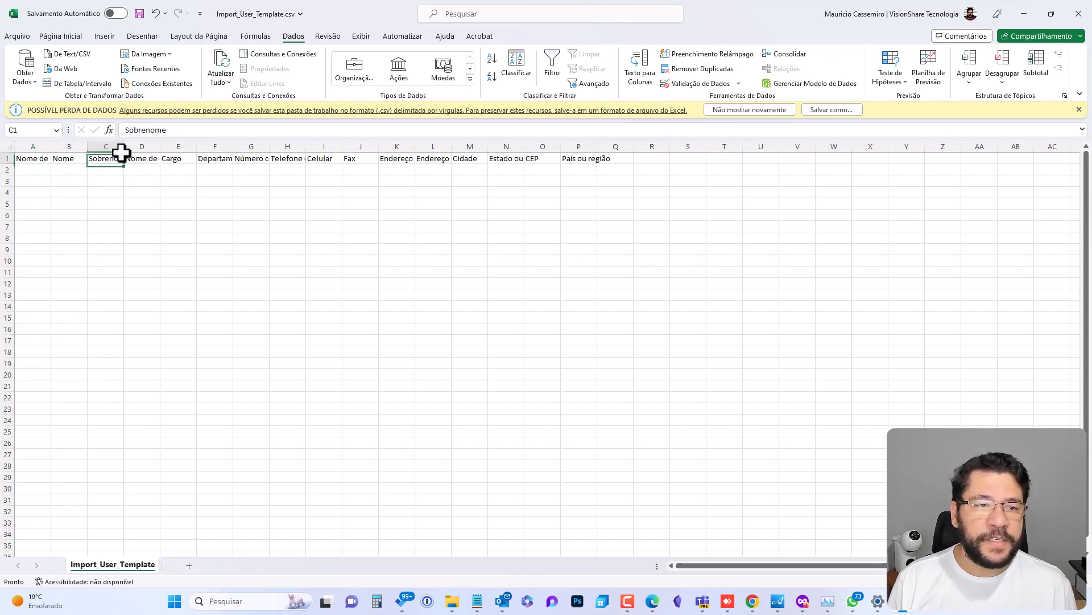
double_click(123, 146)
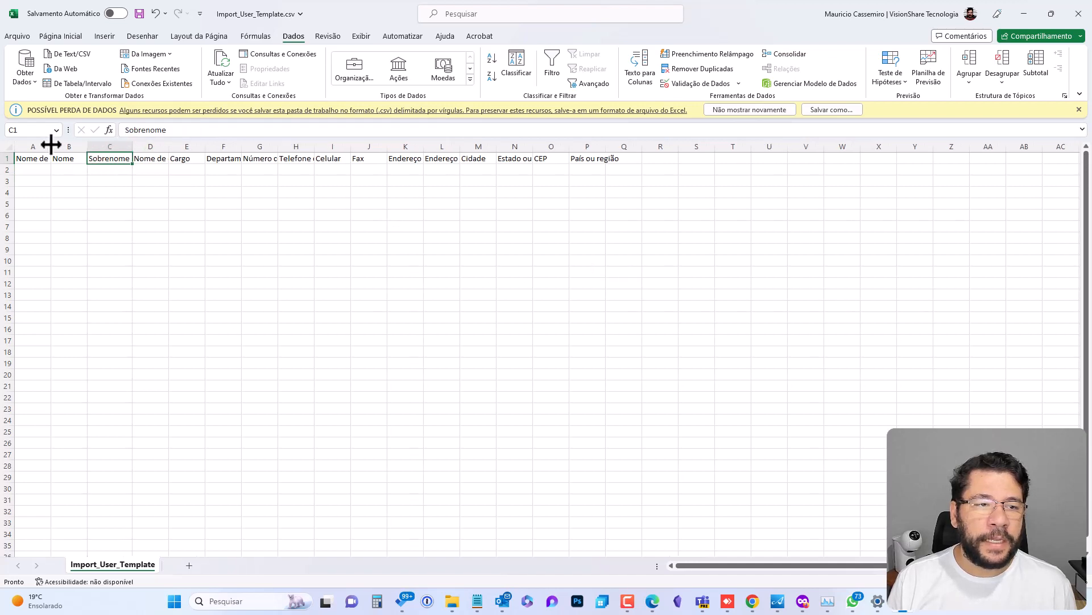
double_click(51, 147)
click(62, 169)
key(Tab)
key(Tab)
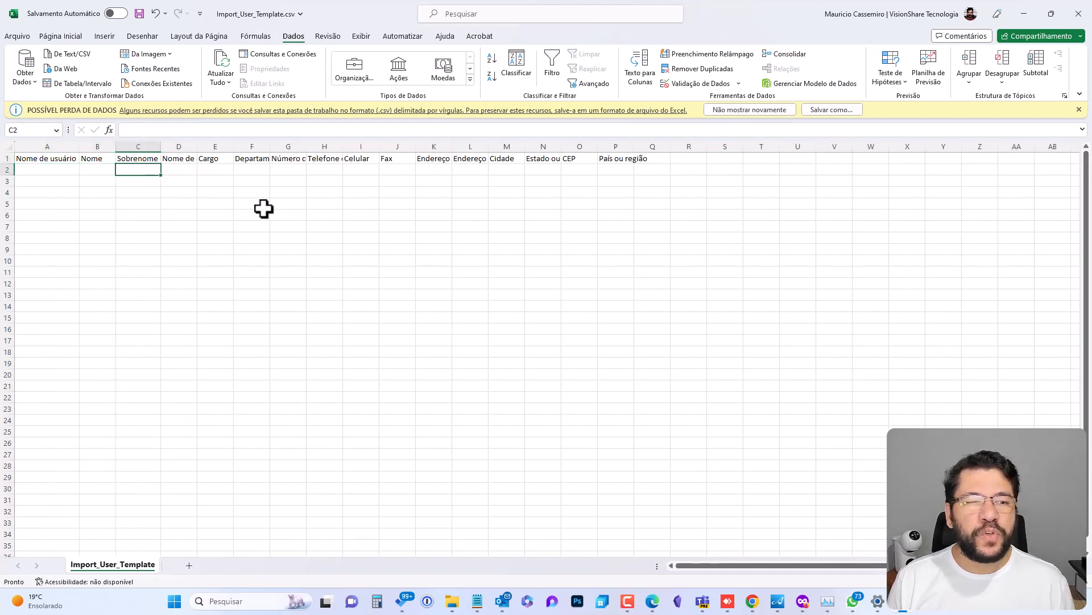
key(Tab)
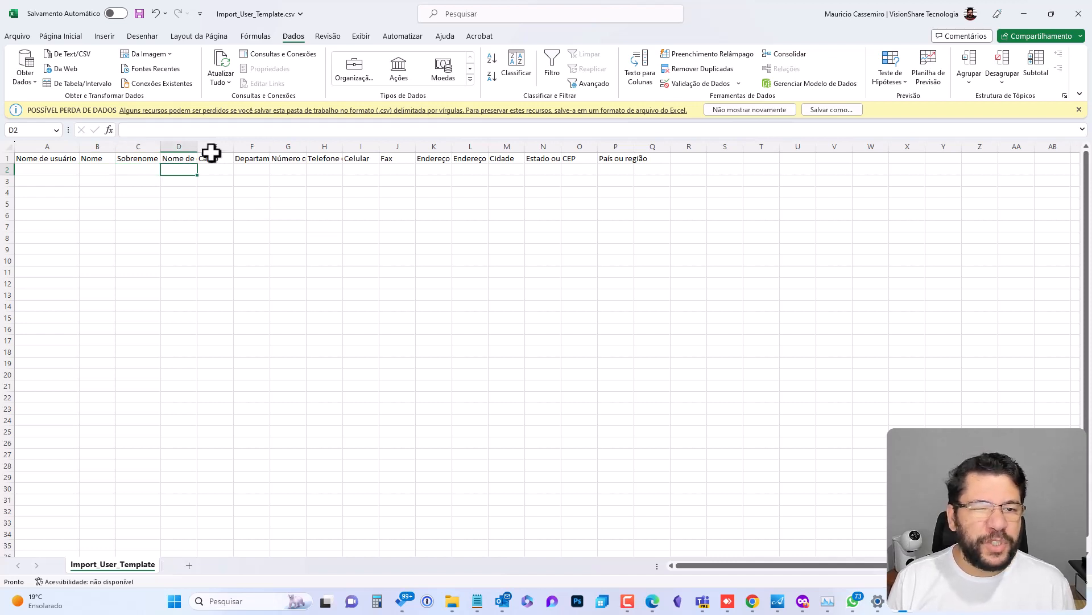
double_click(194, 146)
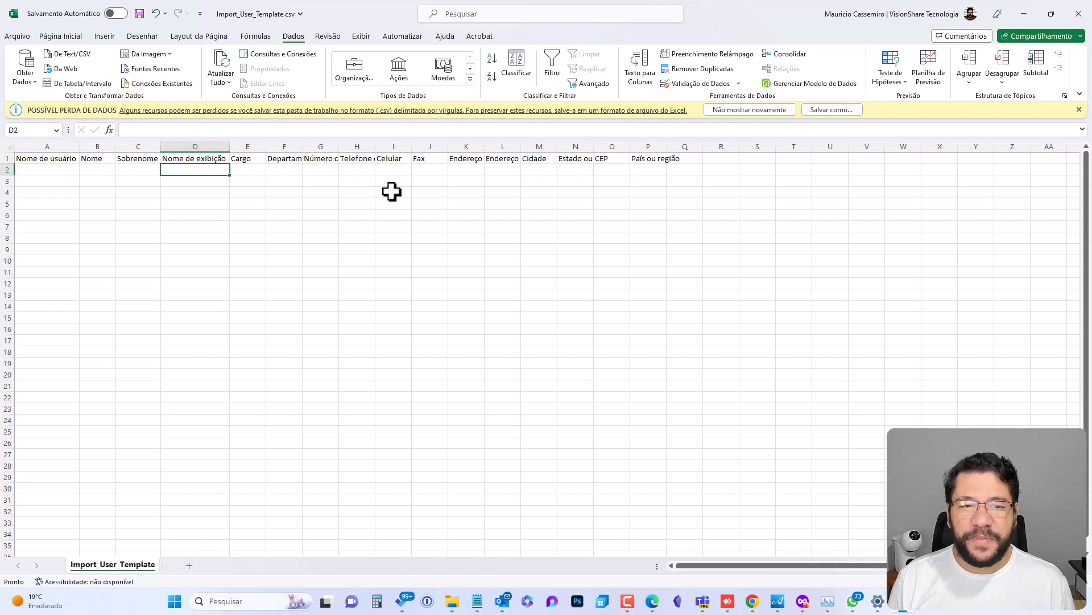
Review the remaining headers, select A1 to D1, and close the template workbook
key(Up)
key(Right)
key(Right)
key(Right)
key(Right)
key(Right)
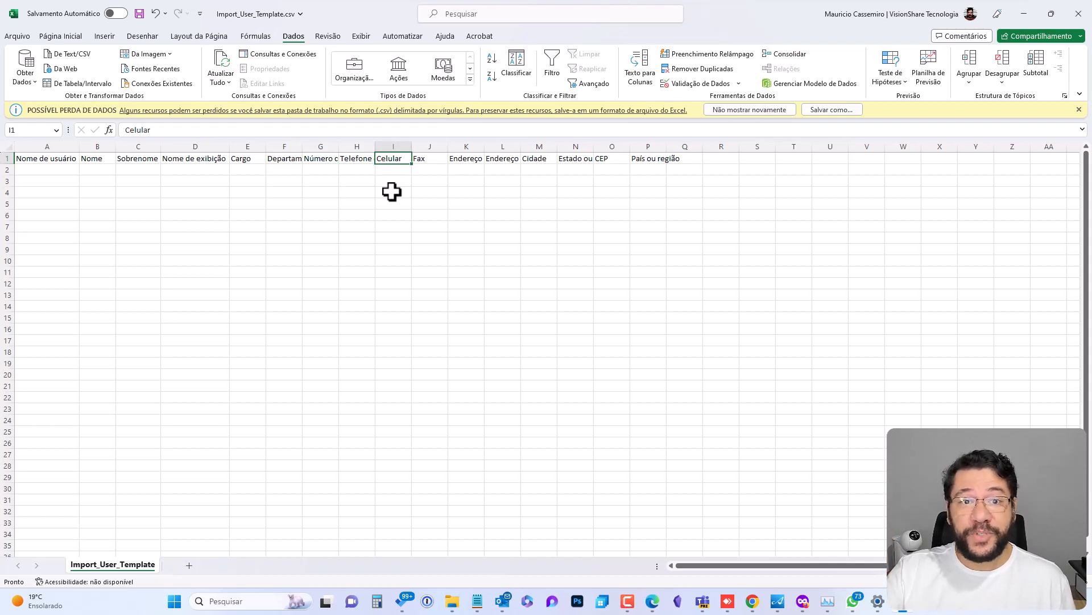
key(Right)
key(Right)
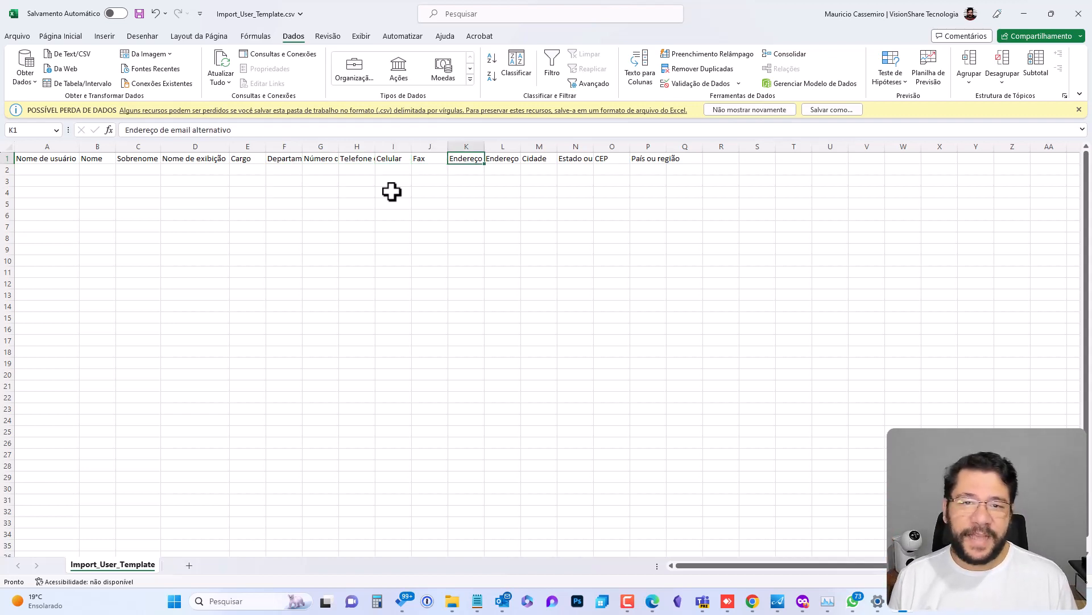
key(Right)
key(Right)
key(Right)
key(Right)
key(Right)
key(Right)
key(Right)
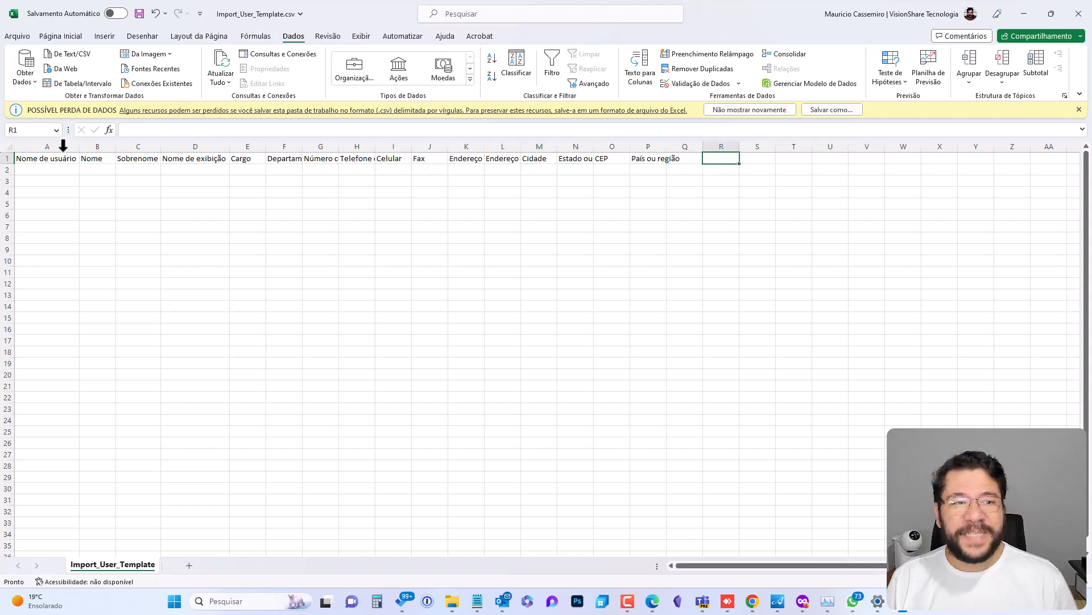
drag(59, 161, 204, 157)
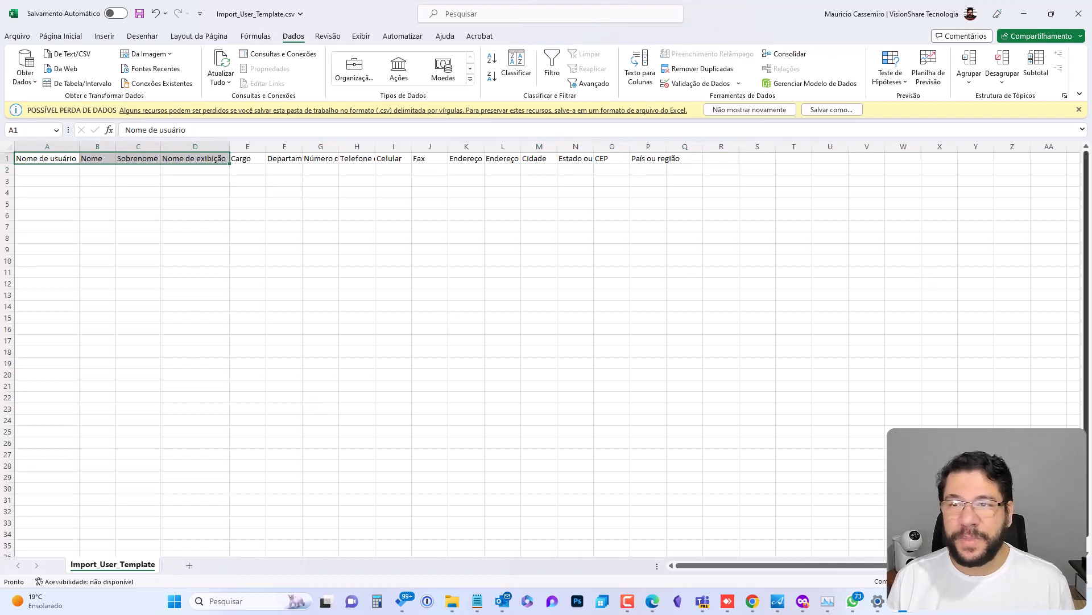
click(1078, 13)
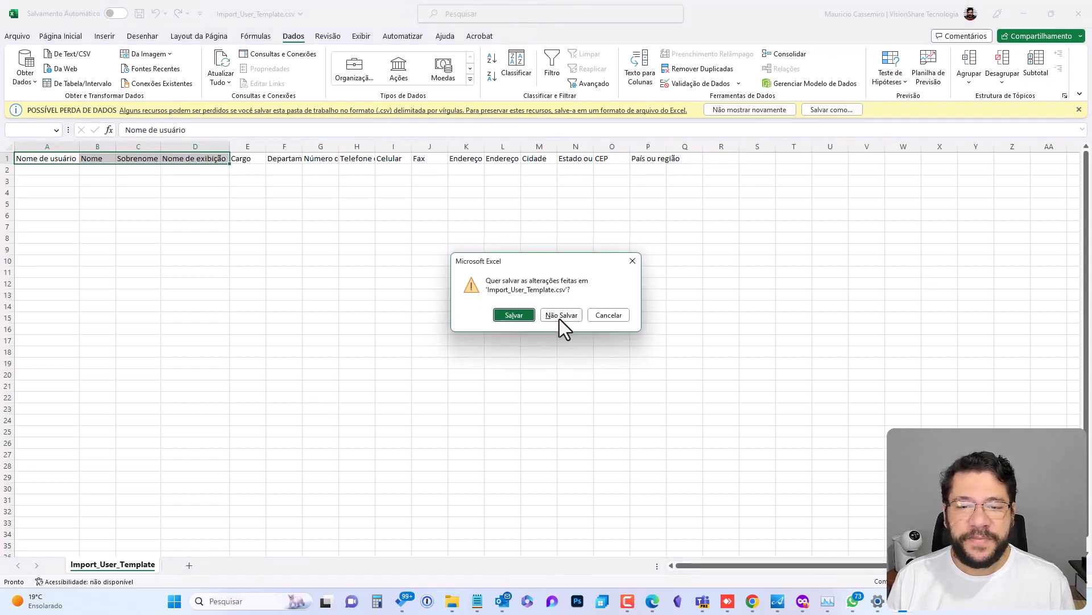
Discard the template changes, download the sample CSV, then view and close Import_User_Template.csv from Downloads
click(560, 315)
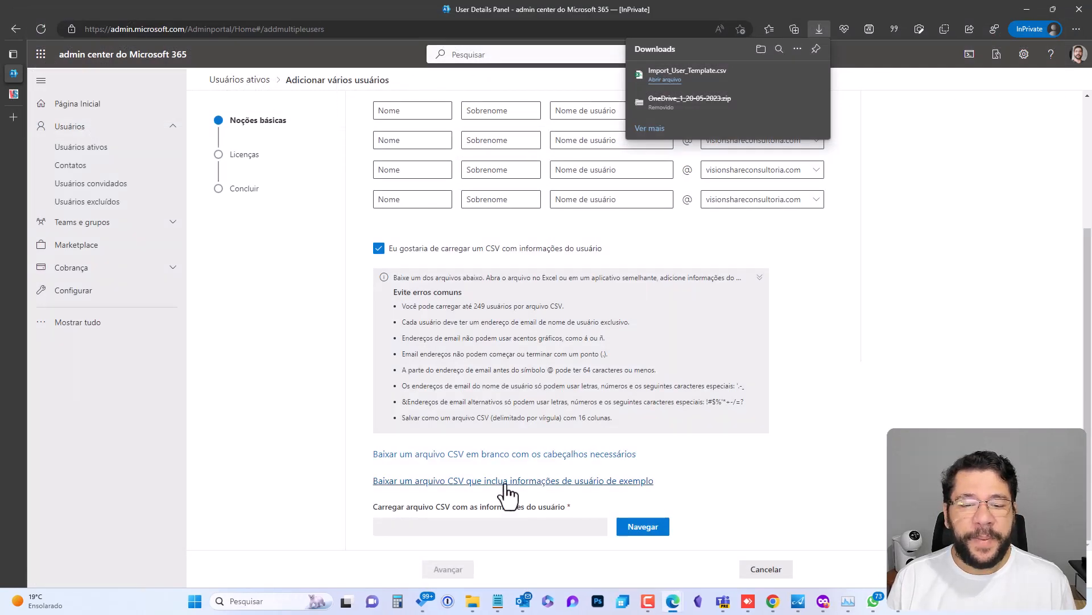
click(484, 482)
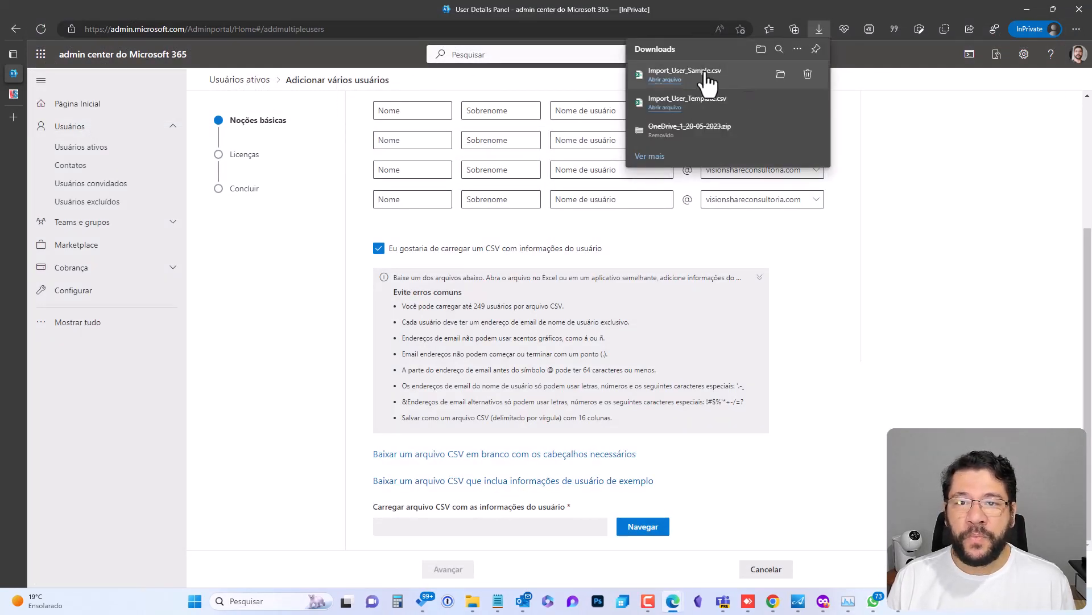
click(779, 75)
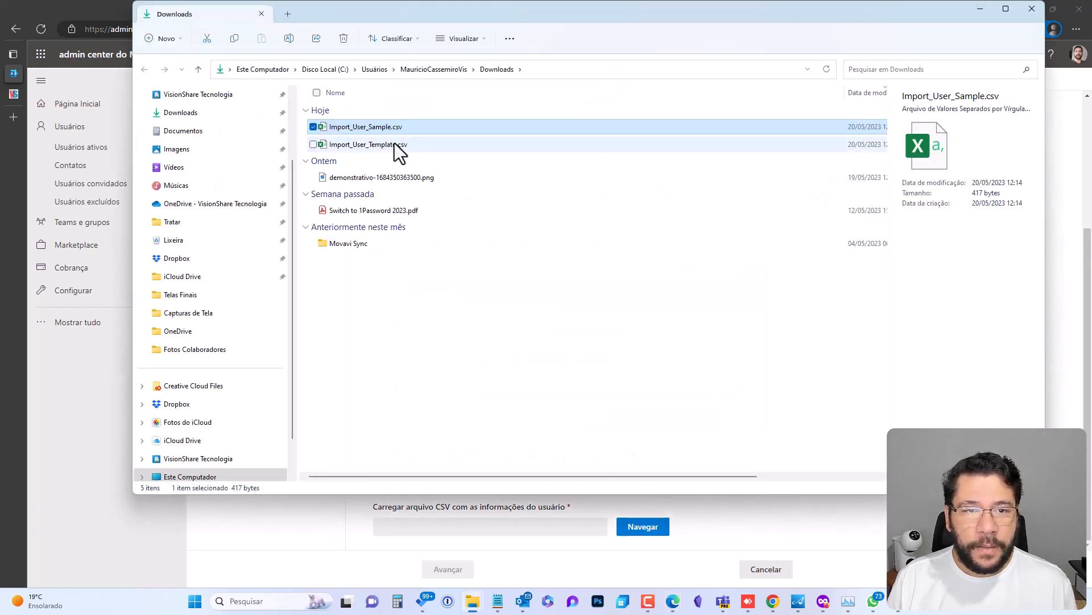
click(394, 144)
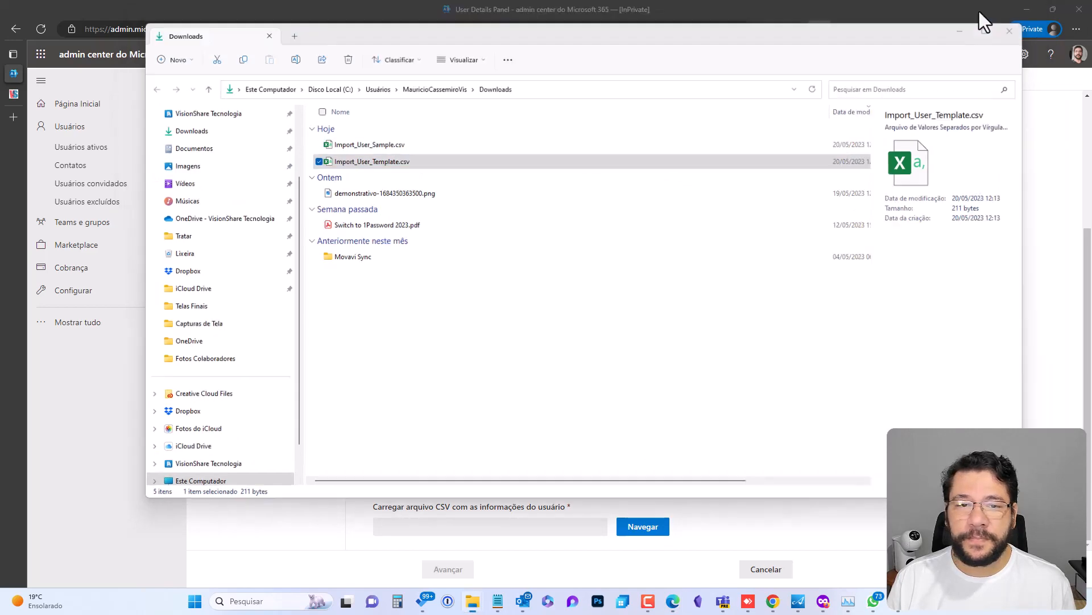
click(978, 11)
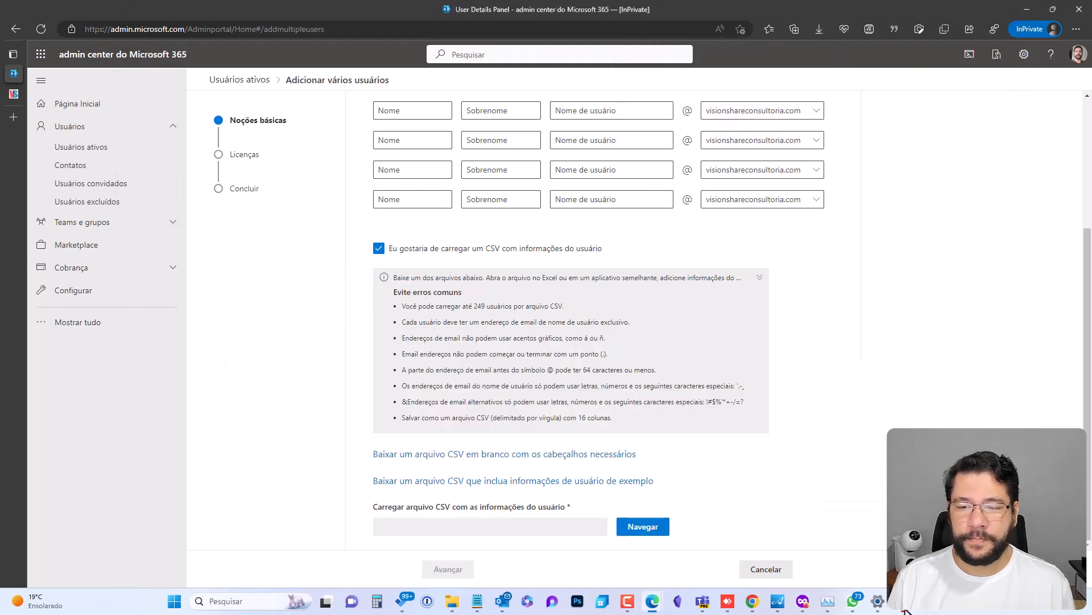
scroll(113, 362, down, 7)
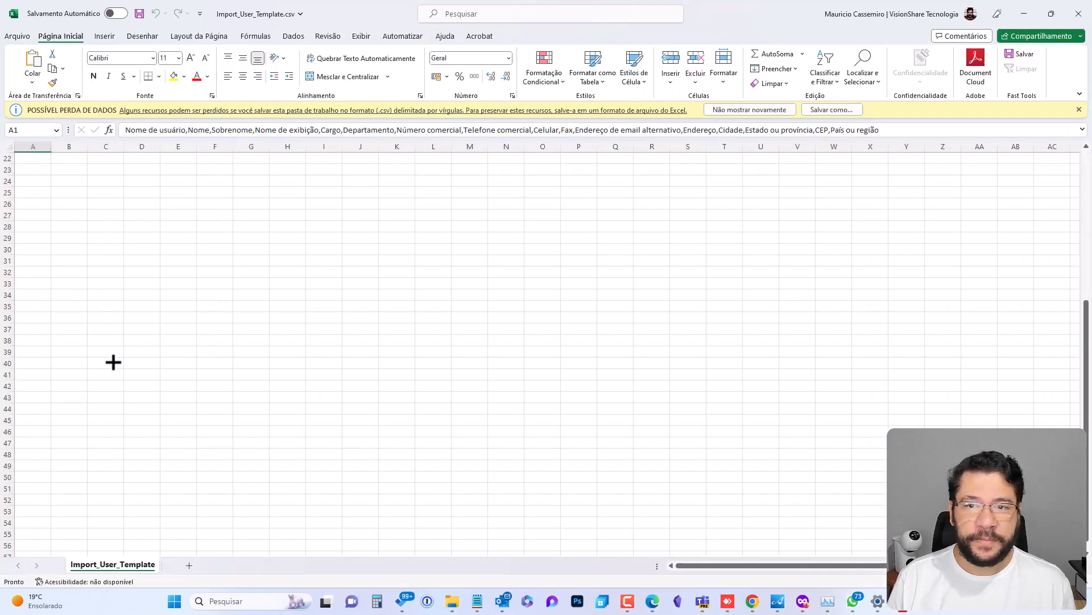
scroll(77, 157, up, 7)
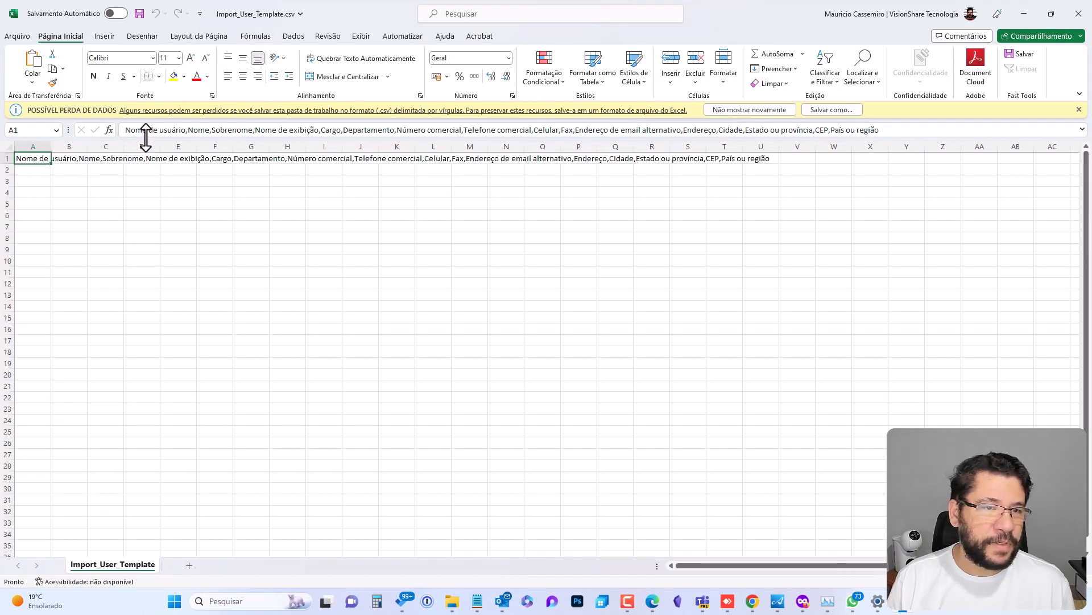
click(1070, 13)
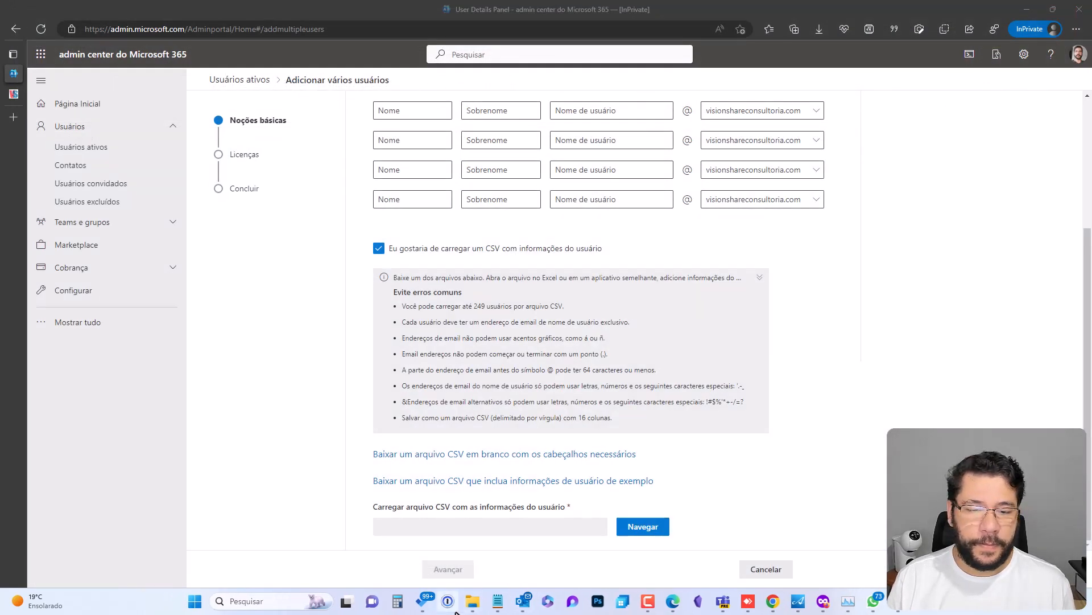
Open Import_User_Sample.csv from Downloads in Excel and select its column A
mouse_move(474, 601)
click(531, 548)
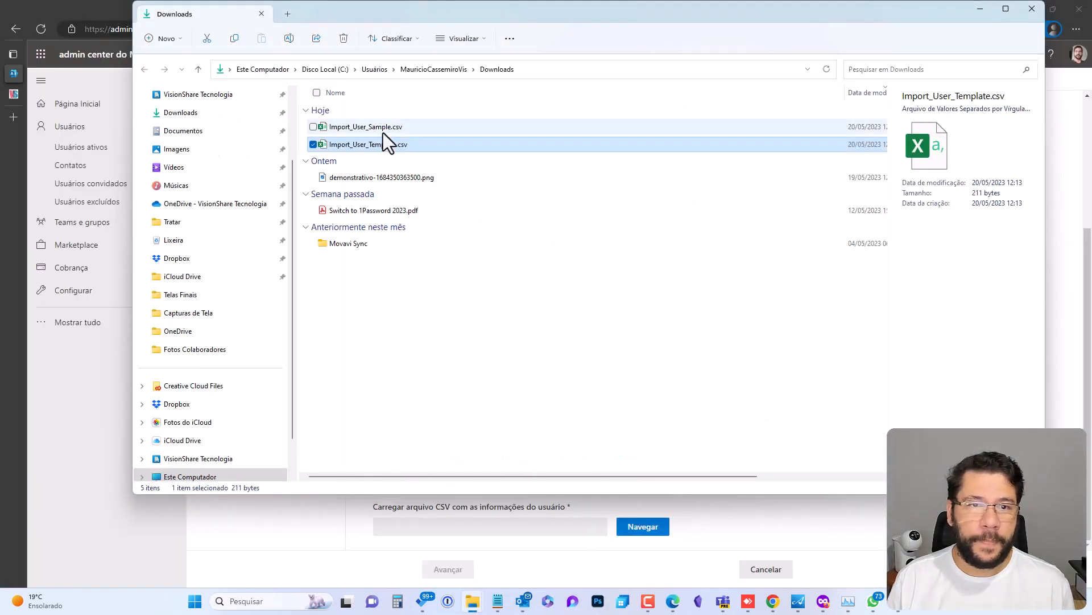
double_click(382, 127)
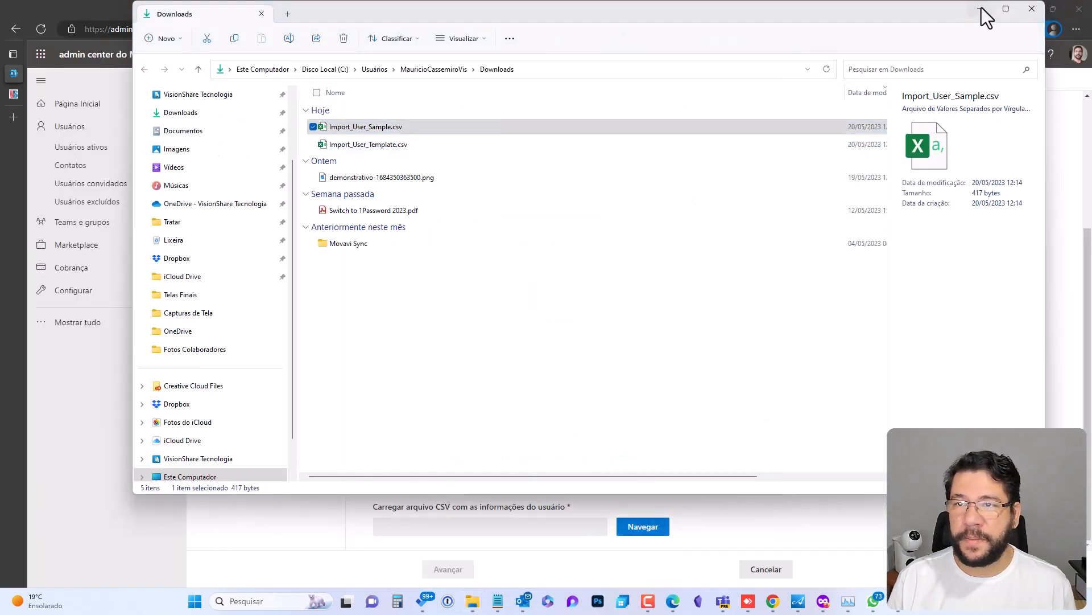
click(979, 9)
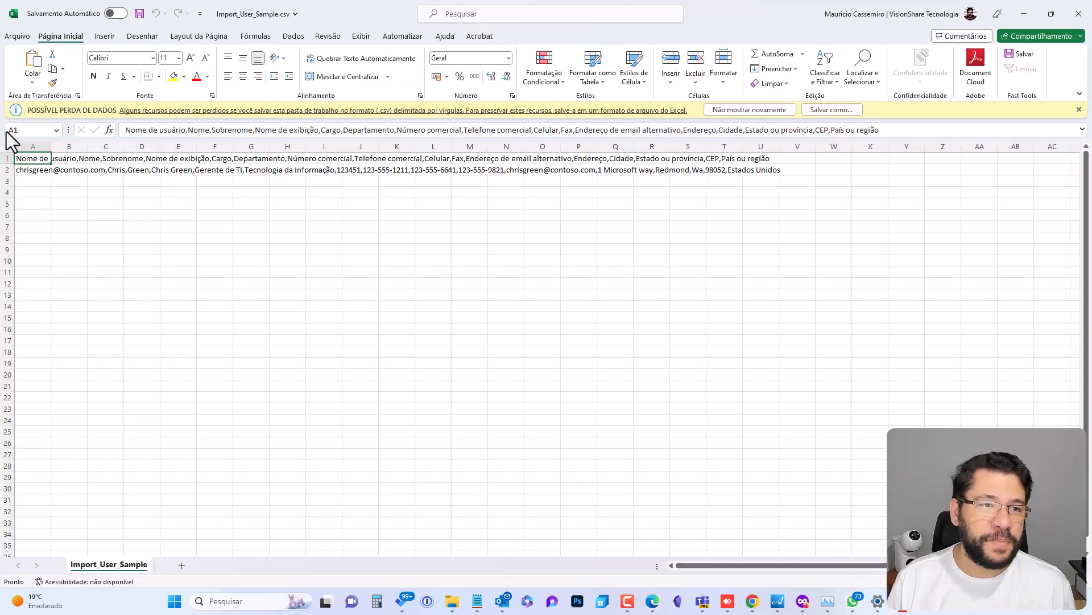
click(33, 146)
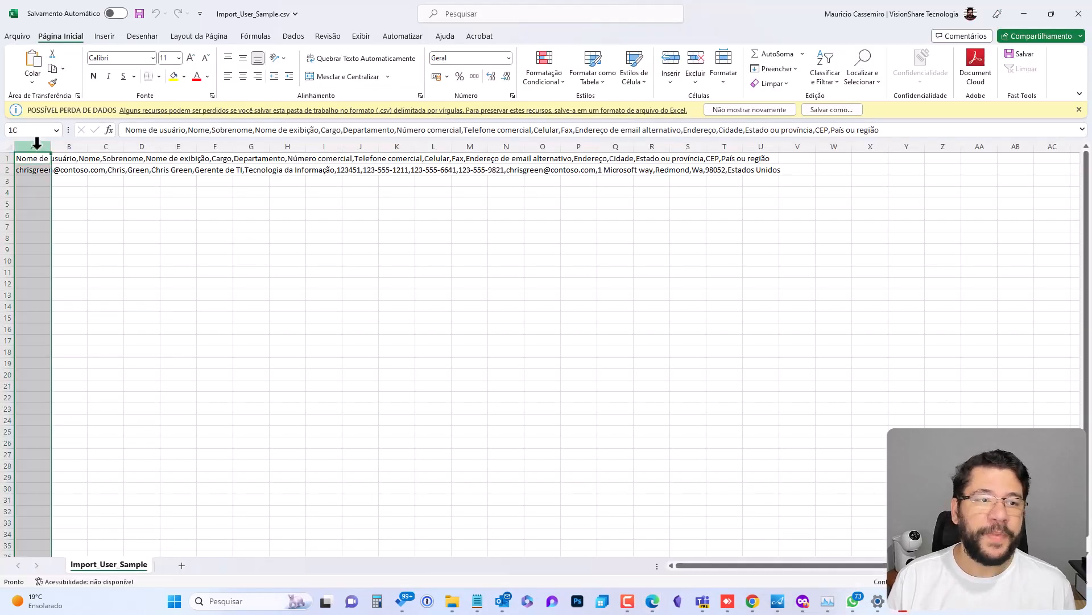
Split the sample user data in column A into columns A–P at the commas
click(294, 36)
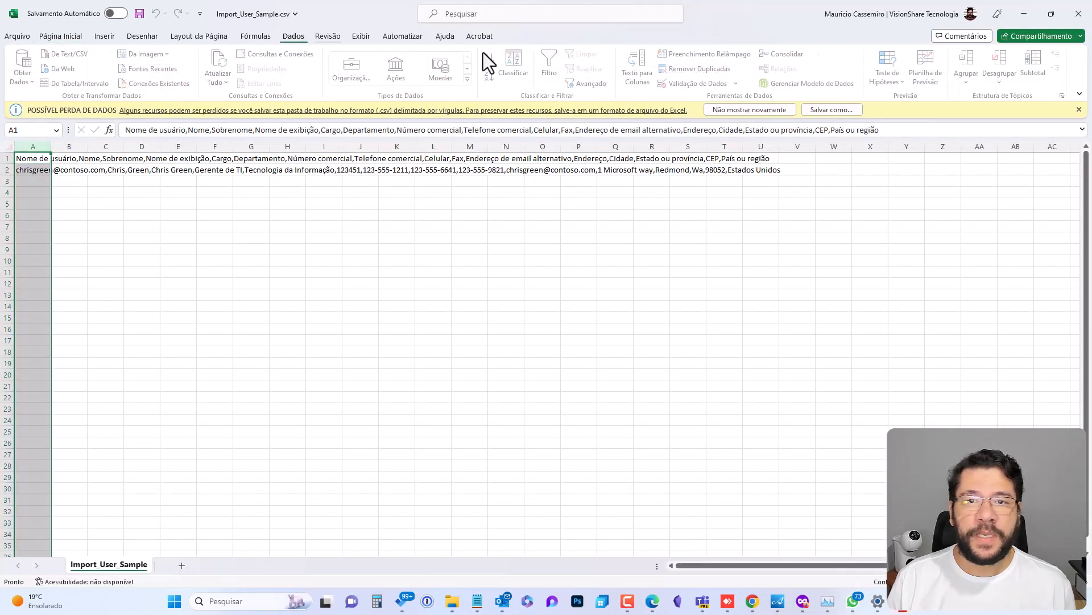
click(640, 74)
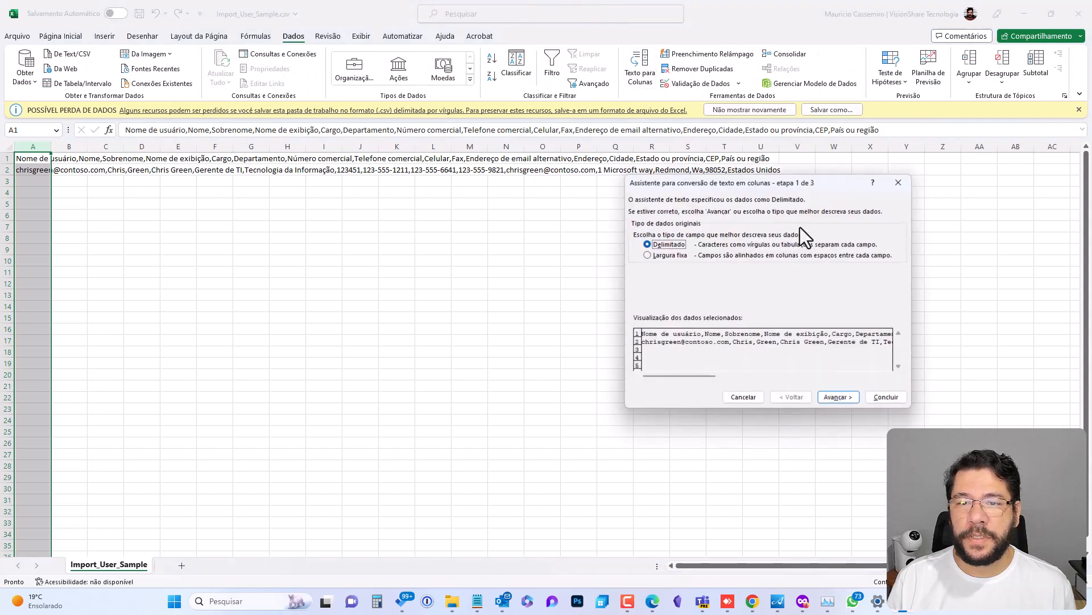
click(839, 399)
click(667, 257)
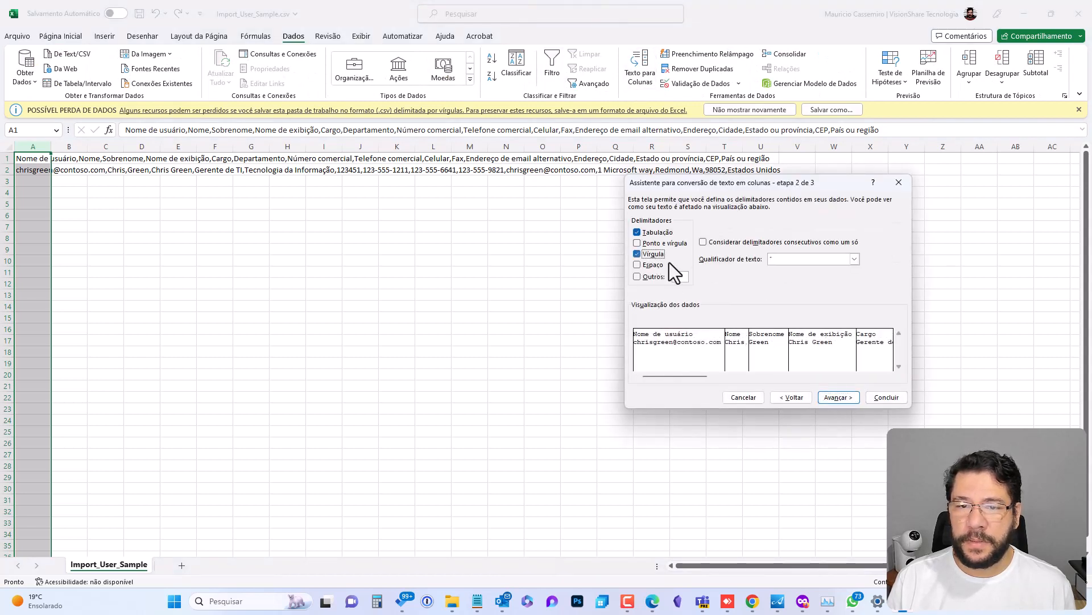
click(834, 399)
click(887, 397)
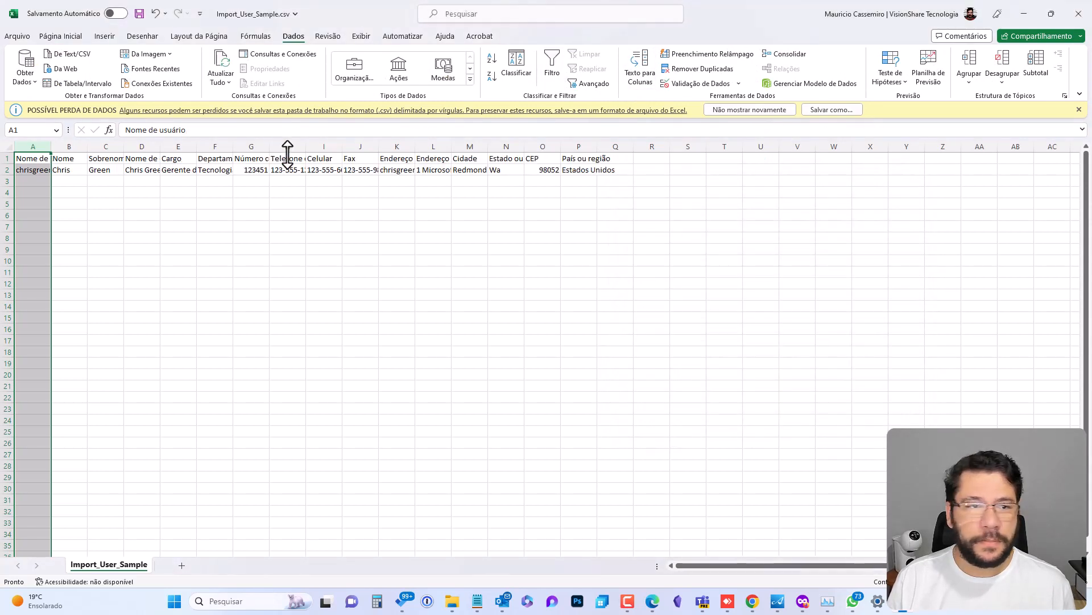
click(238, 261)
Auto-fit columns A, C, D and E to show the sample user's details, then close without saving
click(59, 149)
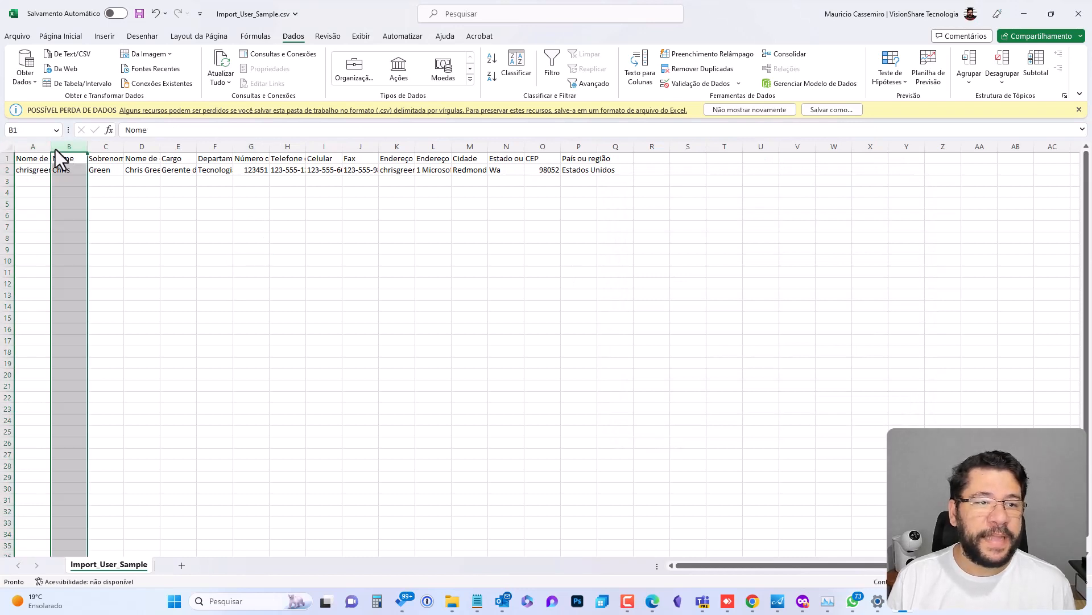
double_click(51, 146)
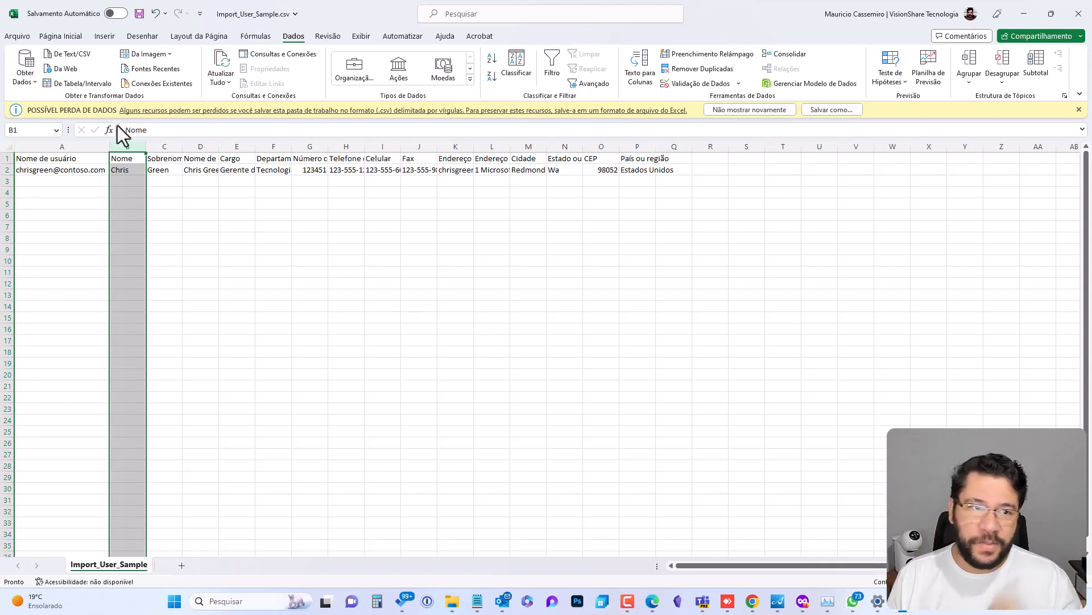
double_click(183, 149)
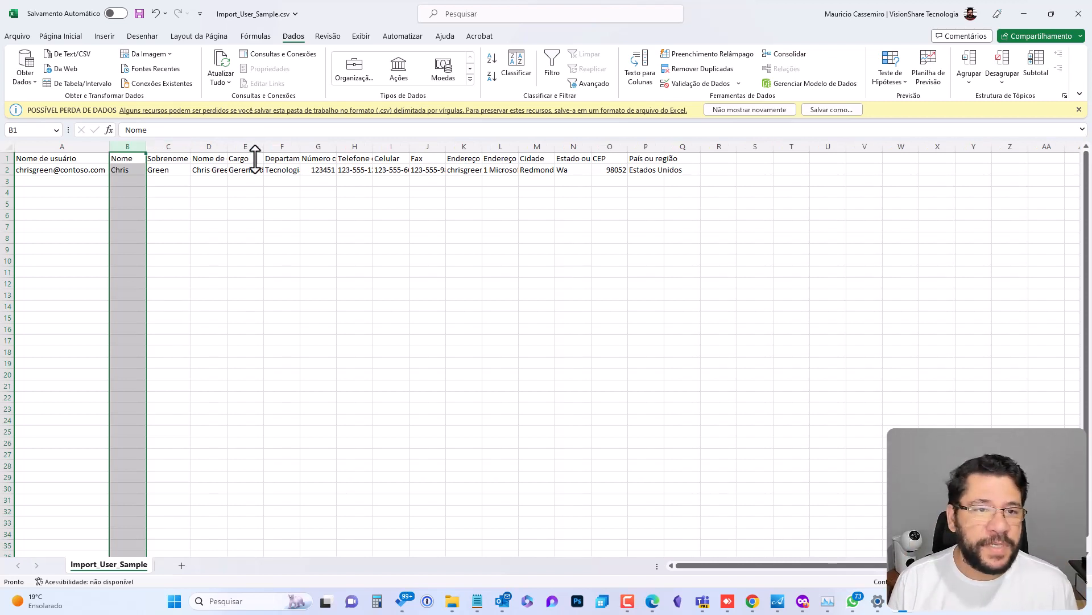
double_click(228, 147)
click(233, 169)
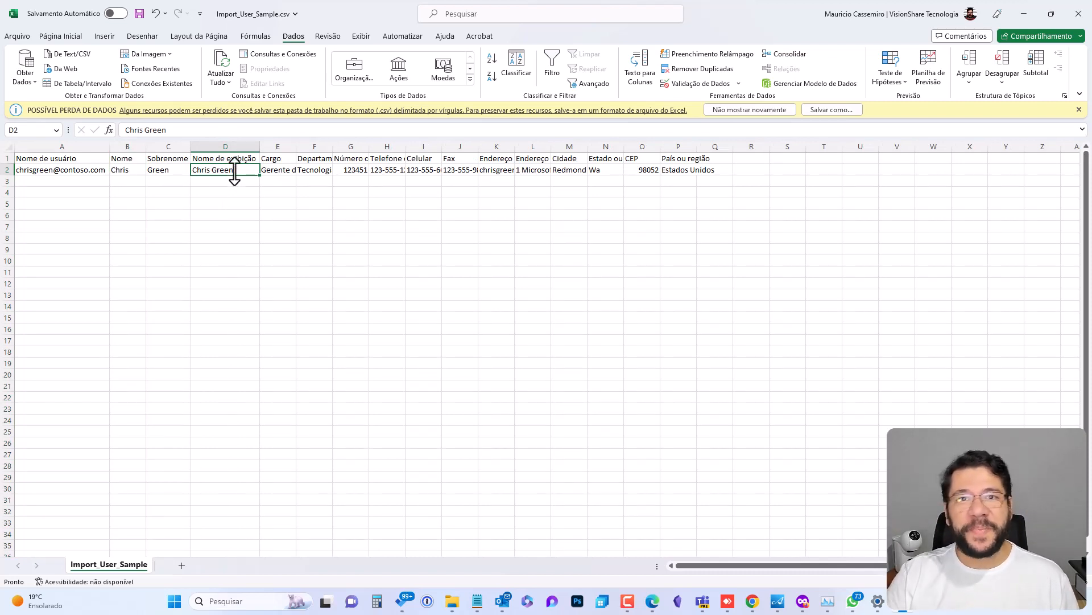
double_click(296, 146)
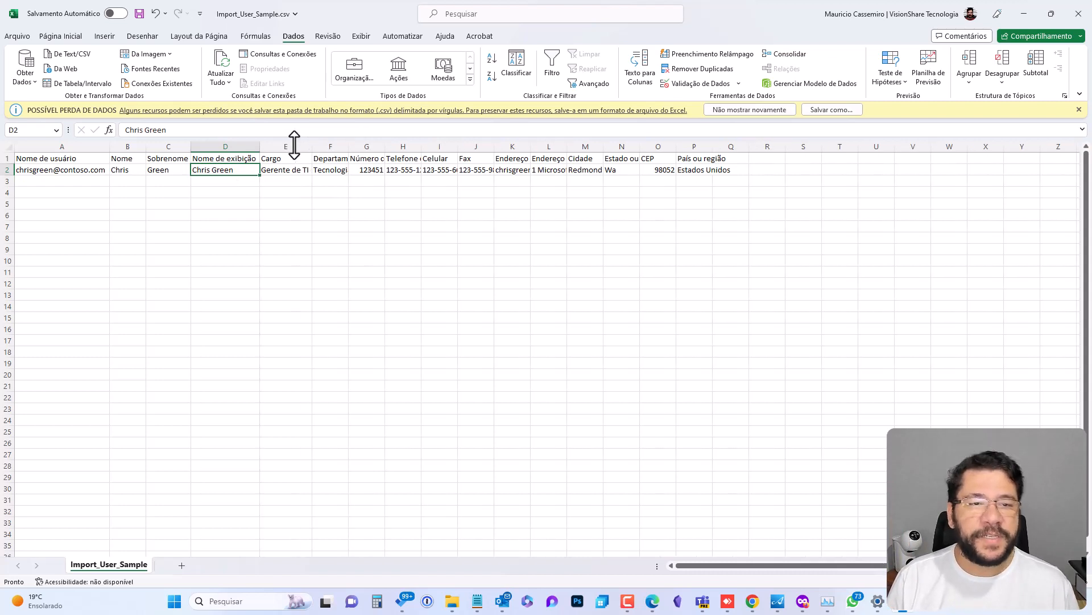
click(76, 146)
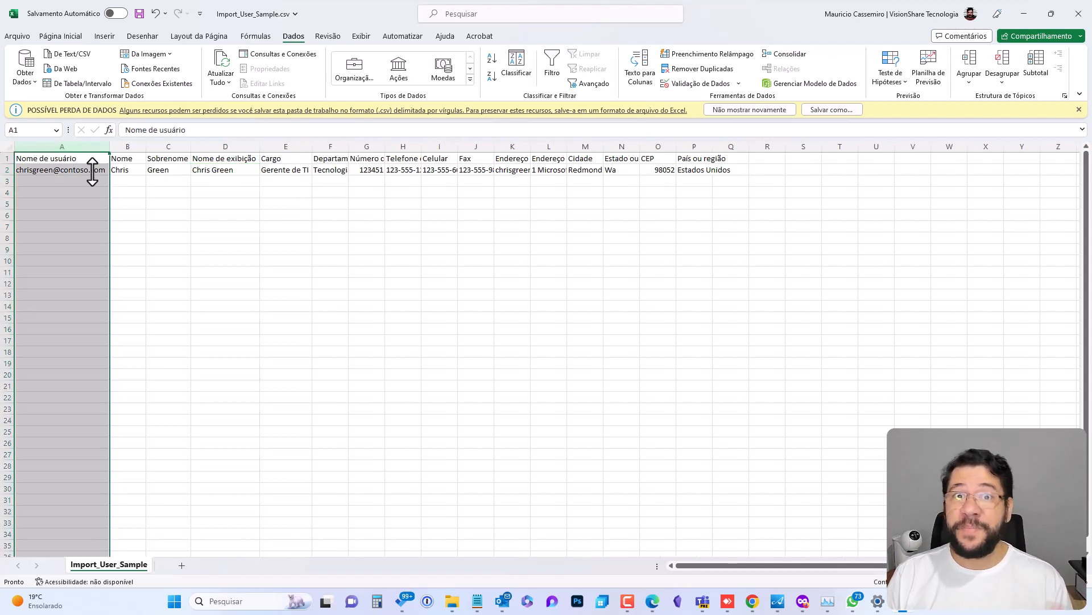
click(80, 172)
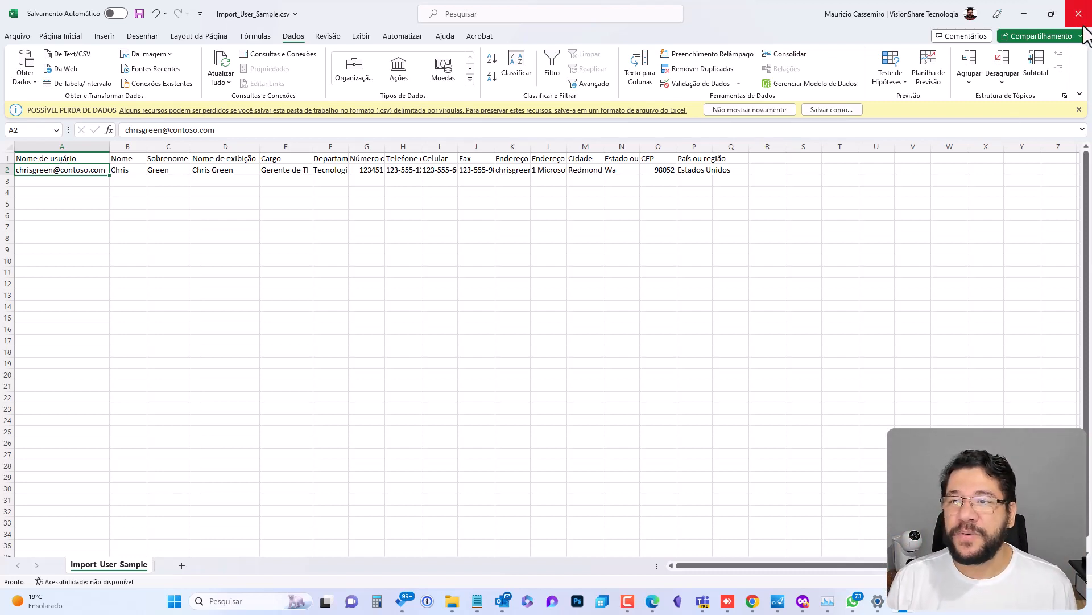
click(1080, 17)
click(561, 316)
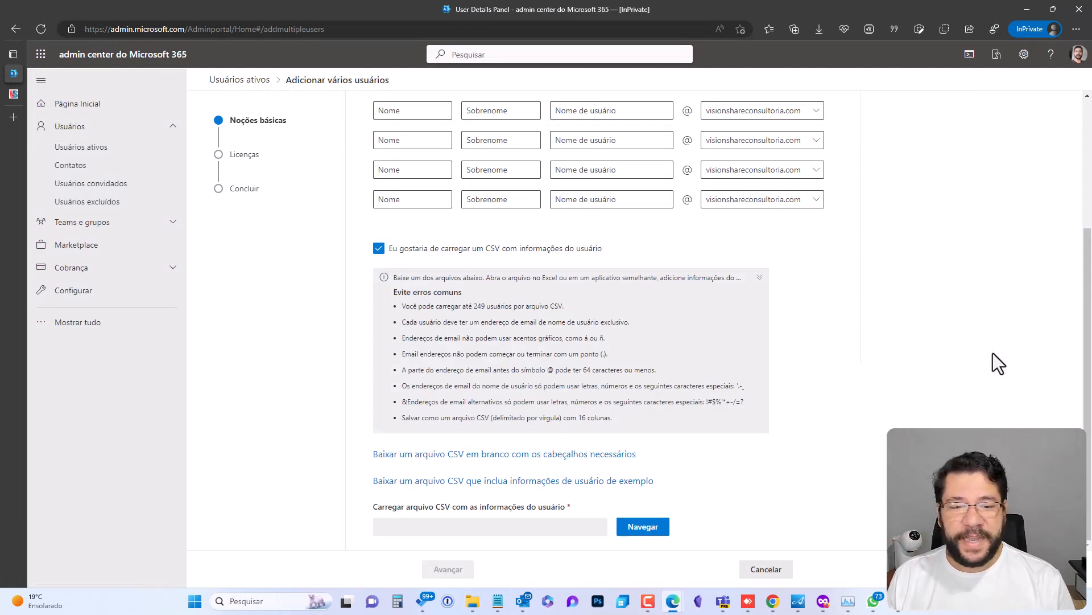
Choose Import_User_Sample.csv from Downloads in the CSV upload file picker
click(640, 528)
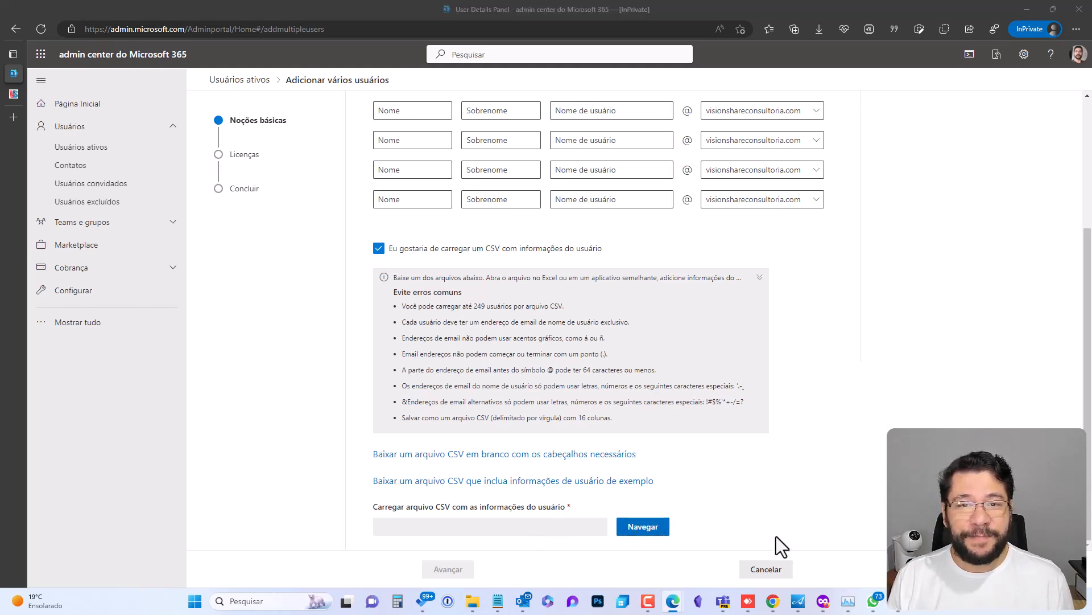
click(53, 185)
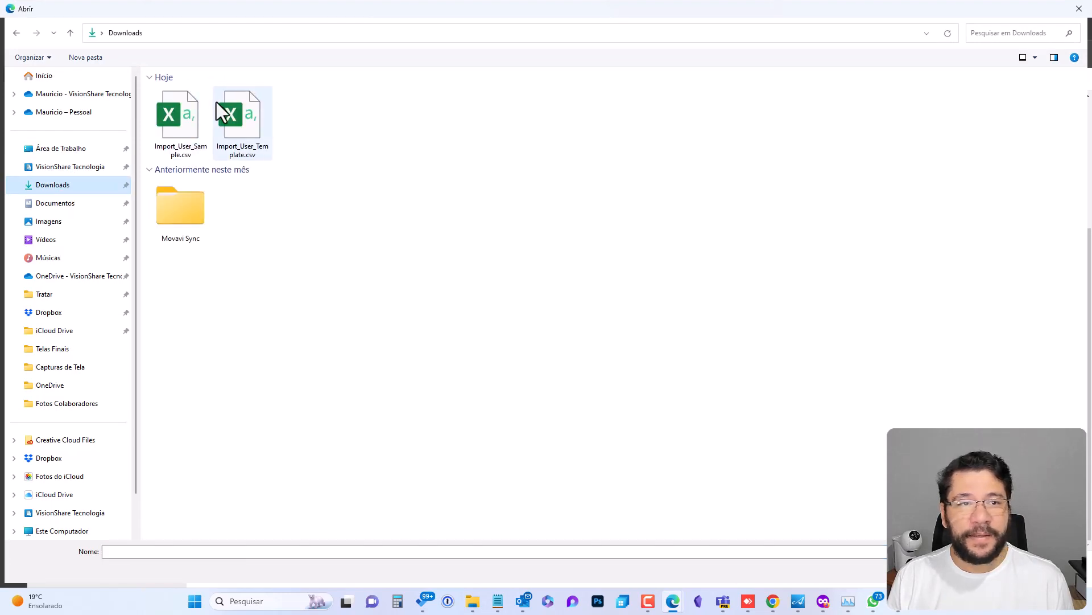
click(182, 131)
key(Return)
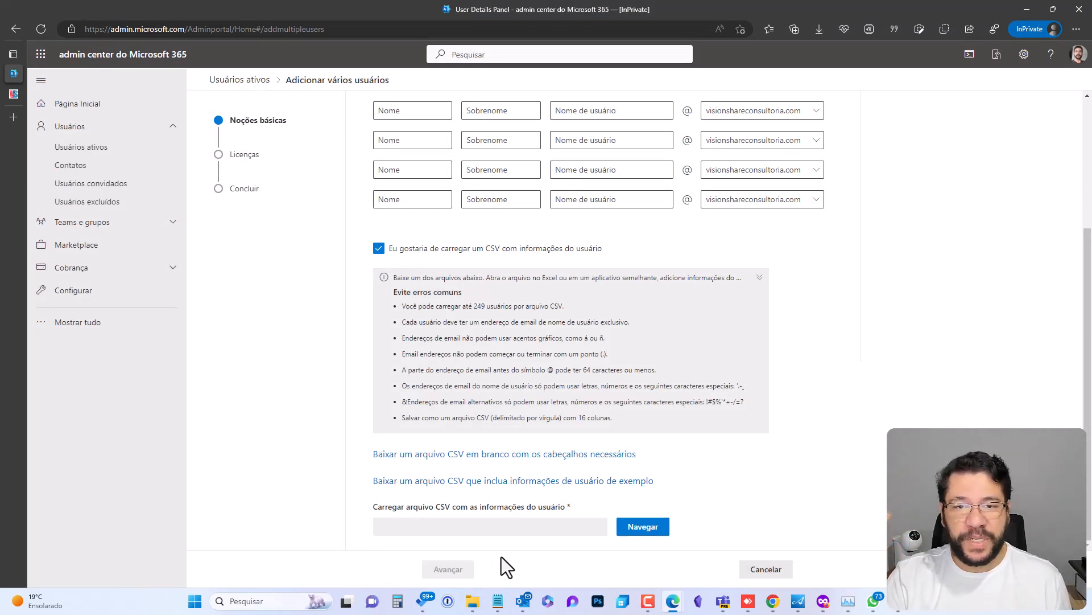
Cancel adding multiple users and minimize the Edge window to show the desktop
click(746, 571)
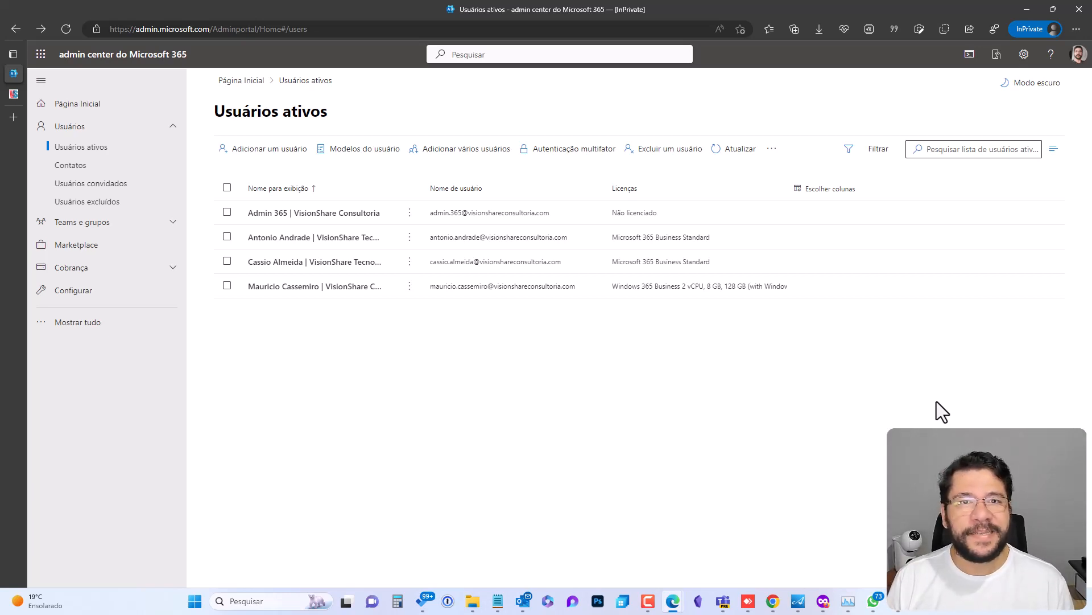
click(1051, 9)
click(1014, 29)
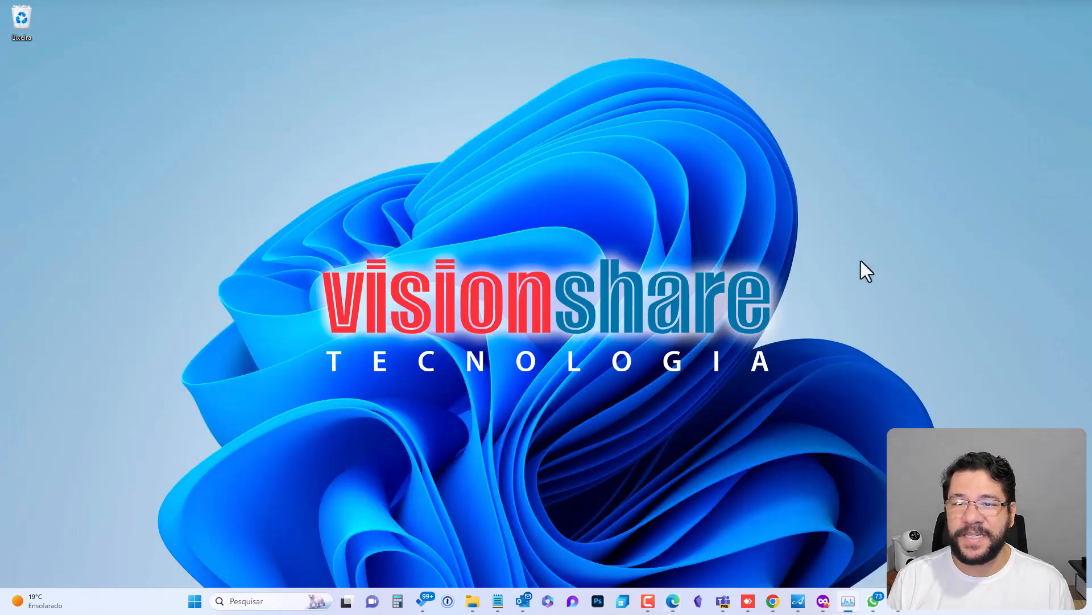